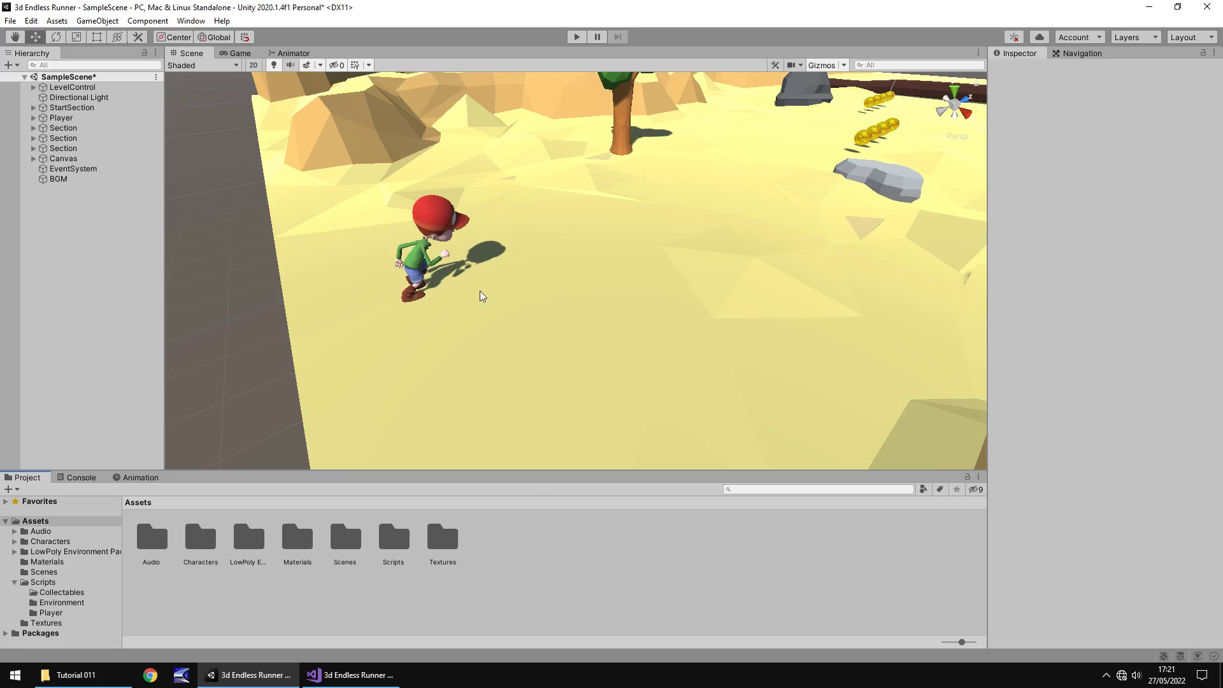
# Survey the level in the Scene view and expand Canvas to show CoinDisplay and DistanceDisplay.
pyautogui.moveTo(476, 290); pyautogui.dragTo(235, 185, button='right')
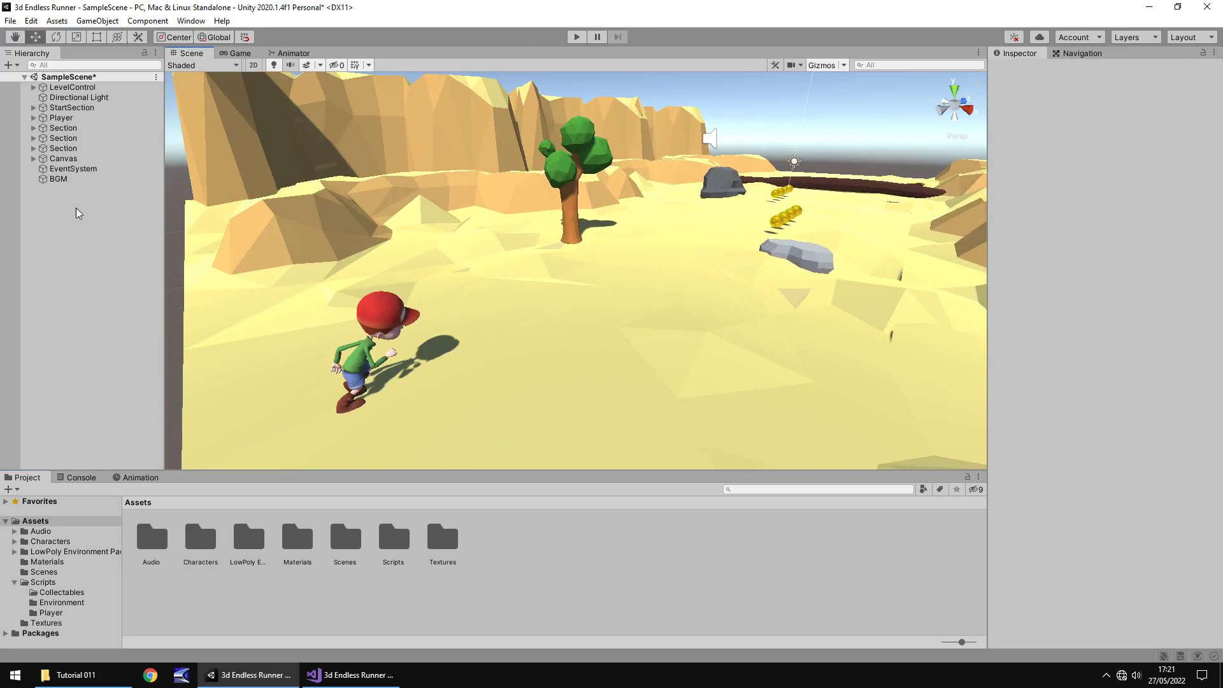
pyautogui.click(35, 160)
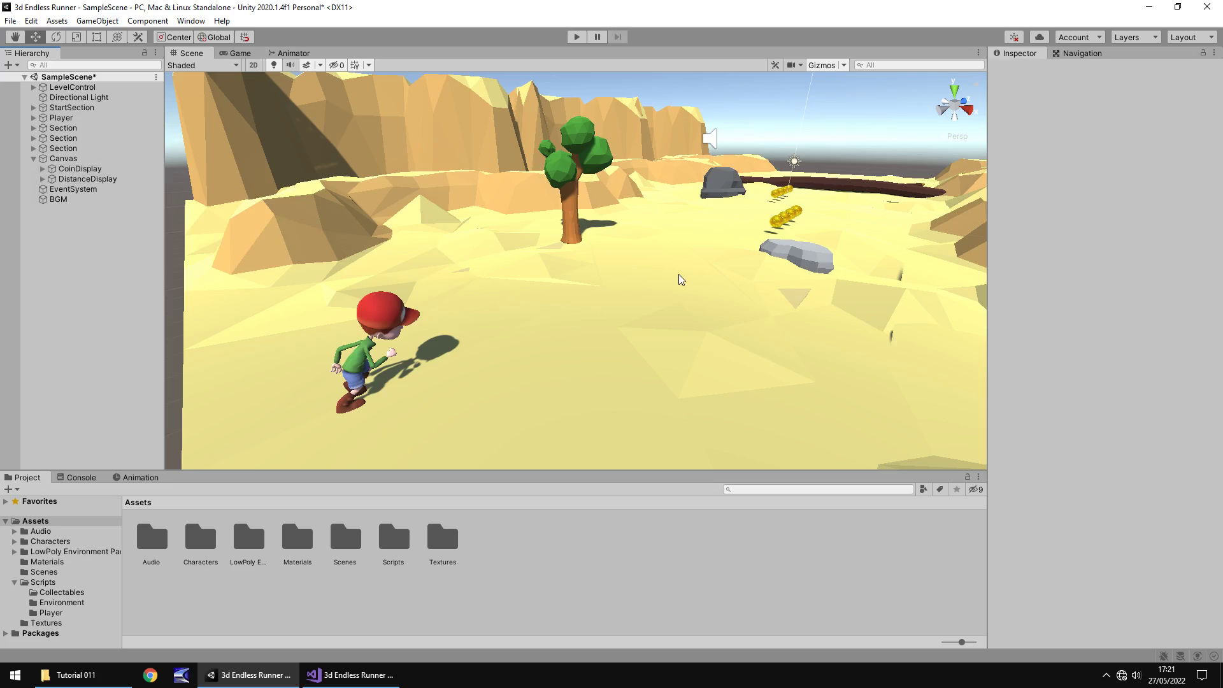
pyautogui.scroll(-10, 564, 272)
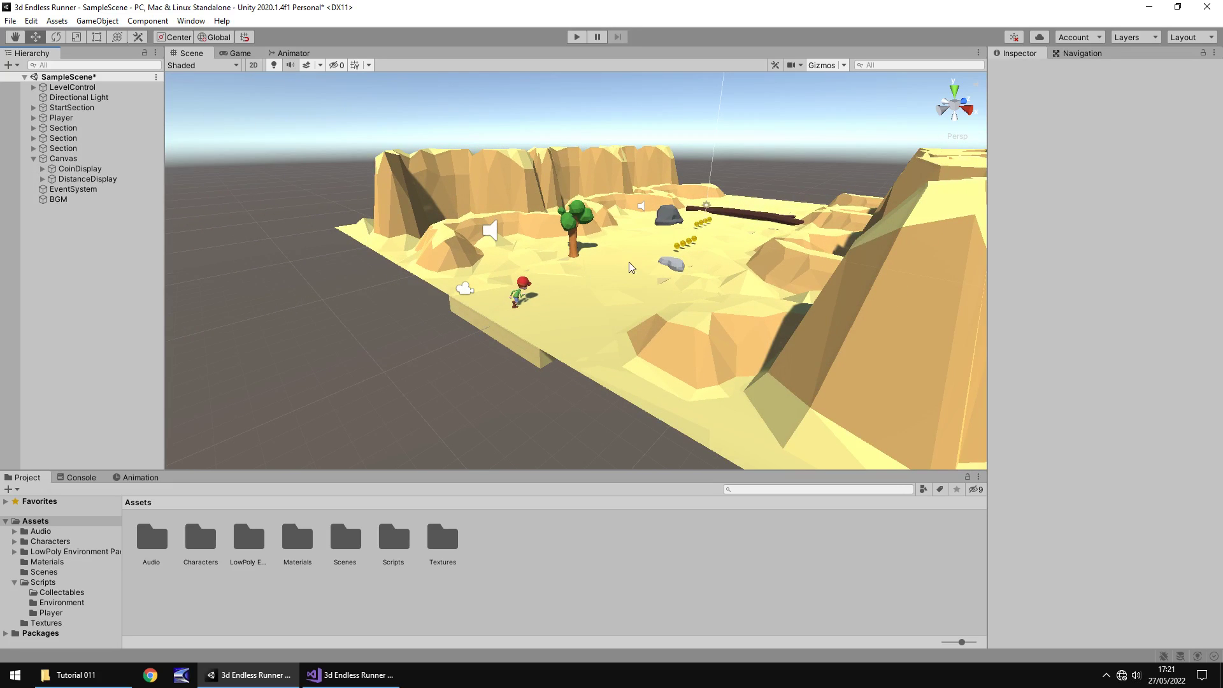
pyautogui.scroll(5, 606, 270)
pyautogui.keyDown('alt'); pyautogui.moveTo(606, 270); pyautogui.dragTo(553, 313); pyautogui.keyUp('alt')
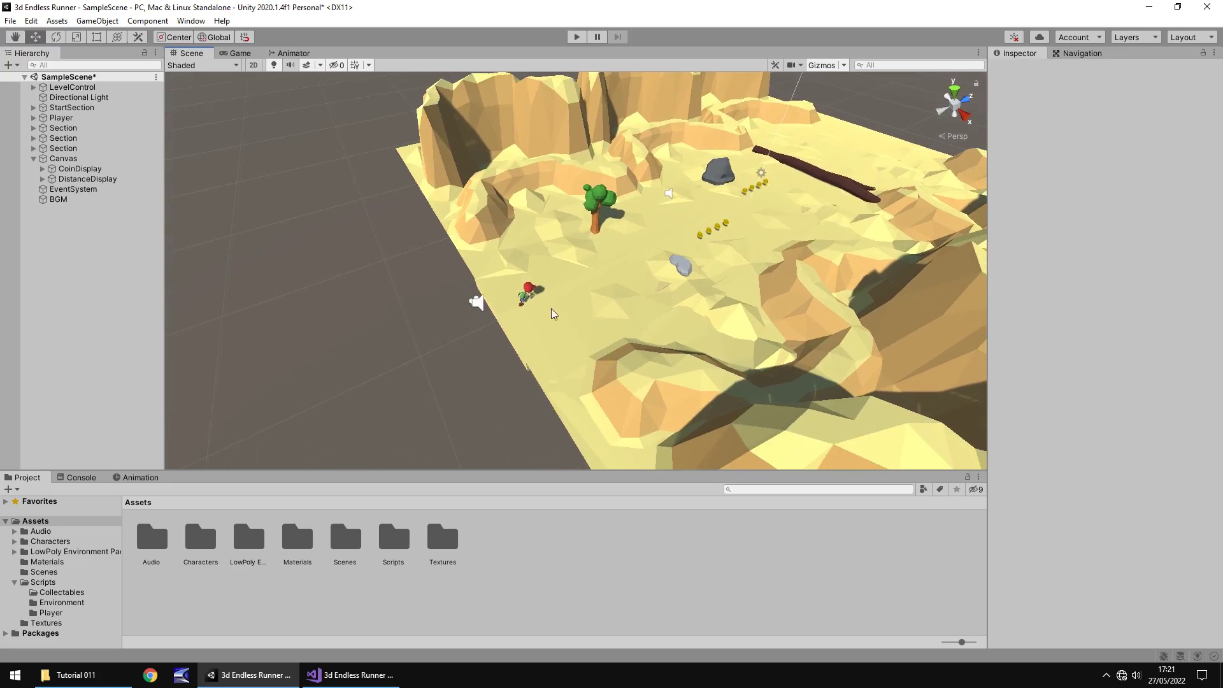
# Duplicate StartSection and move the copy back along Z to -50.
pyautogui.click(74, 109)
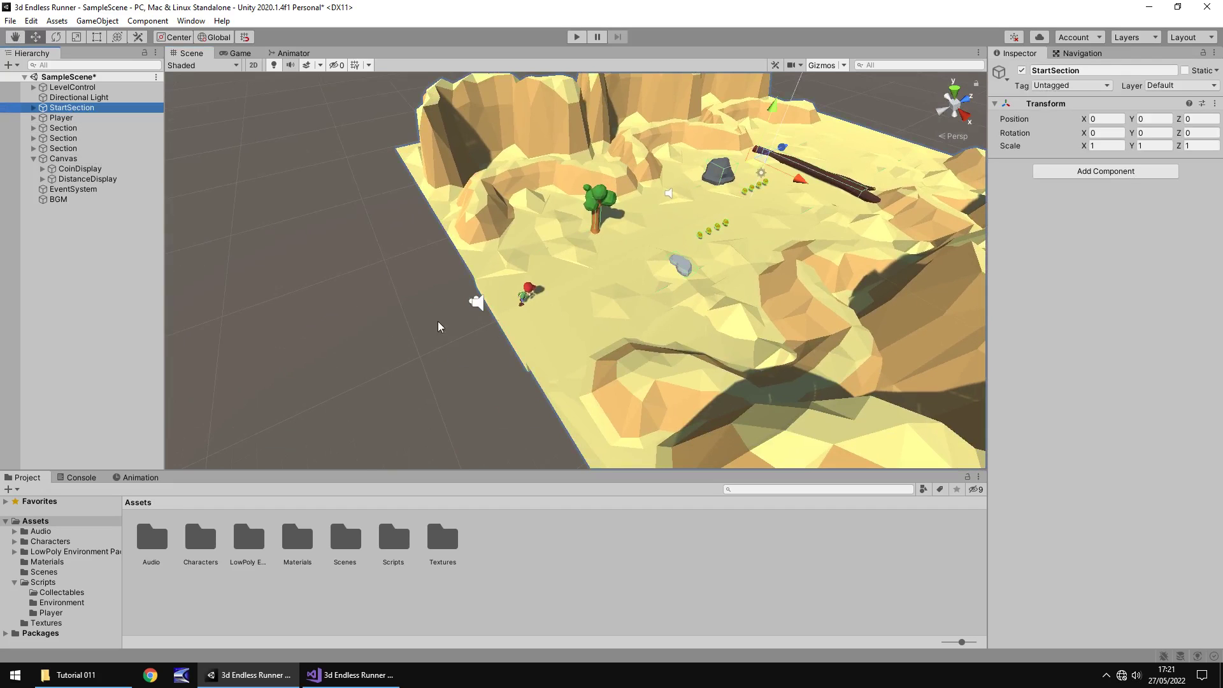
pyautogui.hotkey('ctrl', 'd')
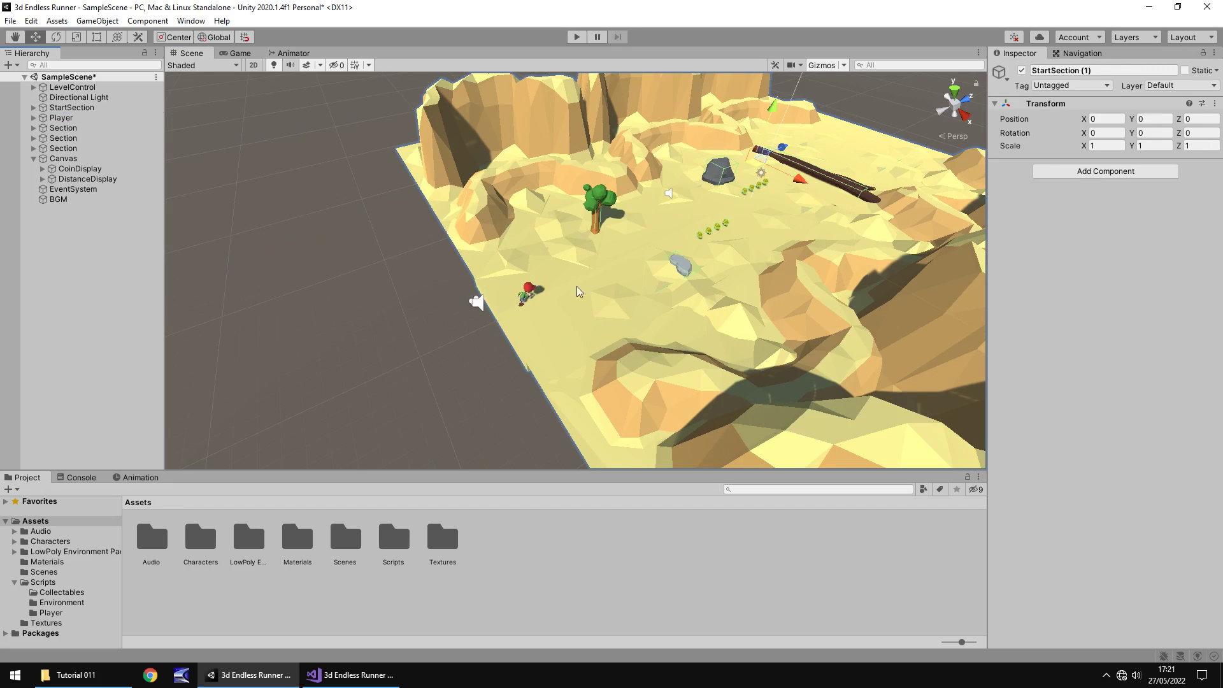
pyautogui.moveTo(782, 147); pyautogui.dragTo(421, 287)
pyautogui.click(83, 287)
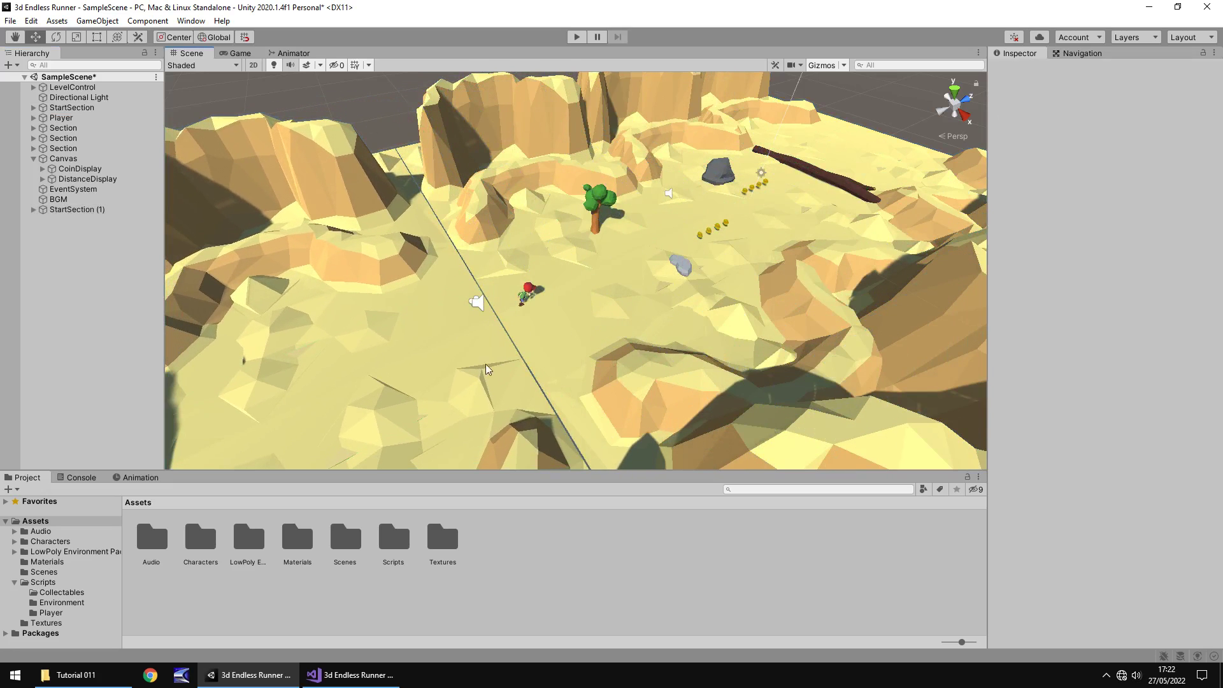
pyautogui.click(76, 211)
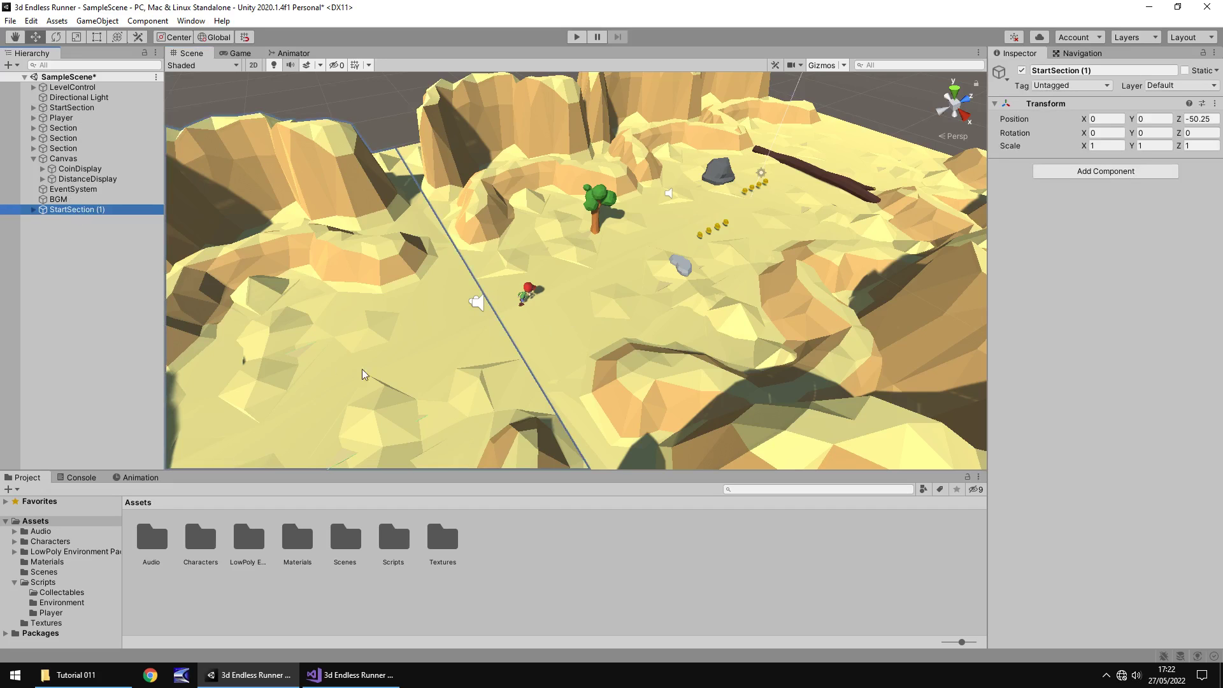
pyautogui.press('f')
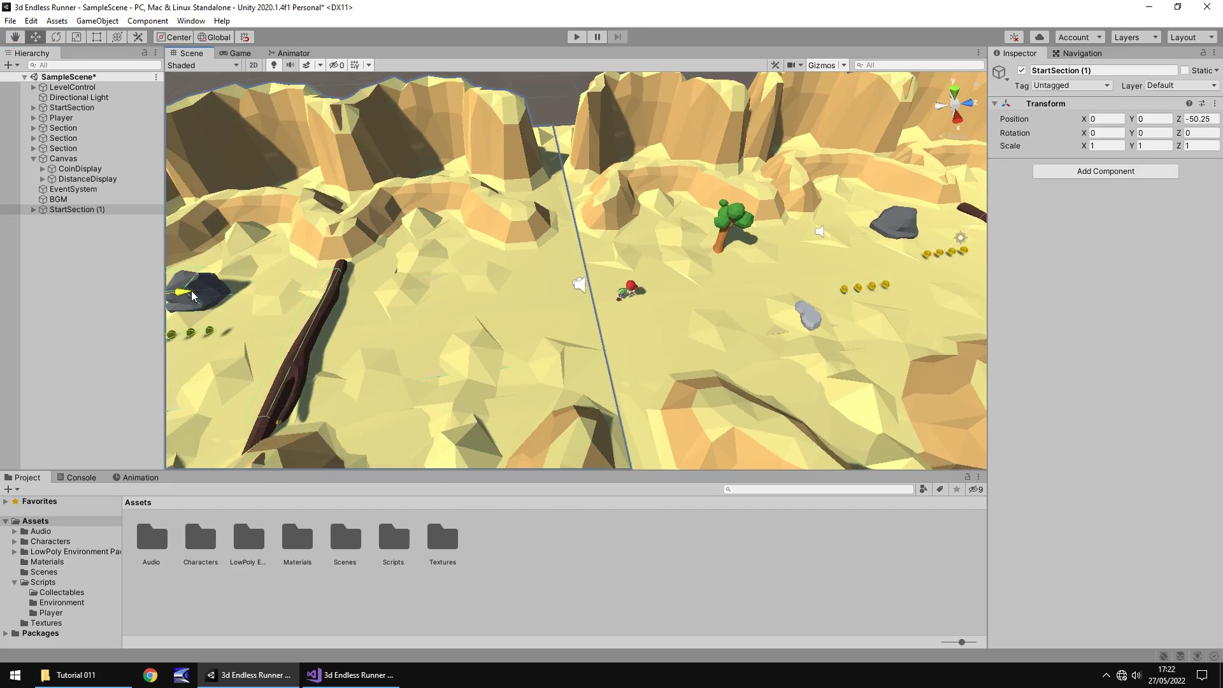
pyautogui.moveTo(192, 292); pyautogui.dragTo(195, 295)
pyautogui.click(82, 274)
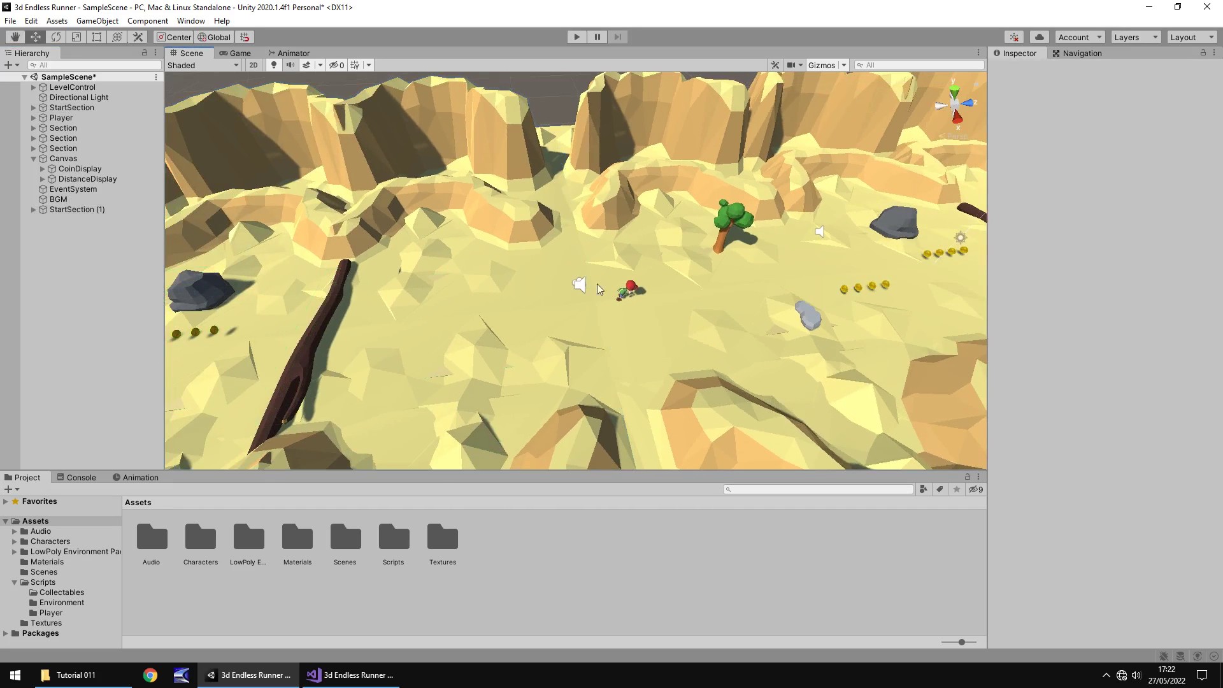
# Move StartSection (1) in the Hierarchy to sit just below Directional Light.
pyautogui.moveTo(69, 210); pyautogui.dragTo(73, 109)
pyautogui.moveTo(419, 268); pyautogui.dragTo(894, 223, button='middle')
pyautogui.moveTo(894, 222); pyautogui.dragTo(519, 250, button='right')
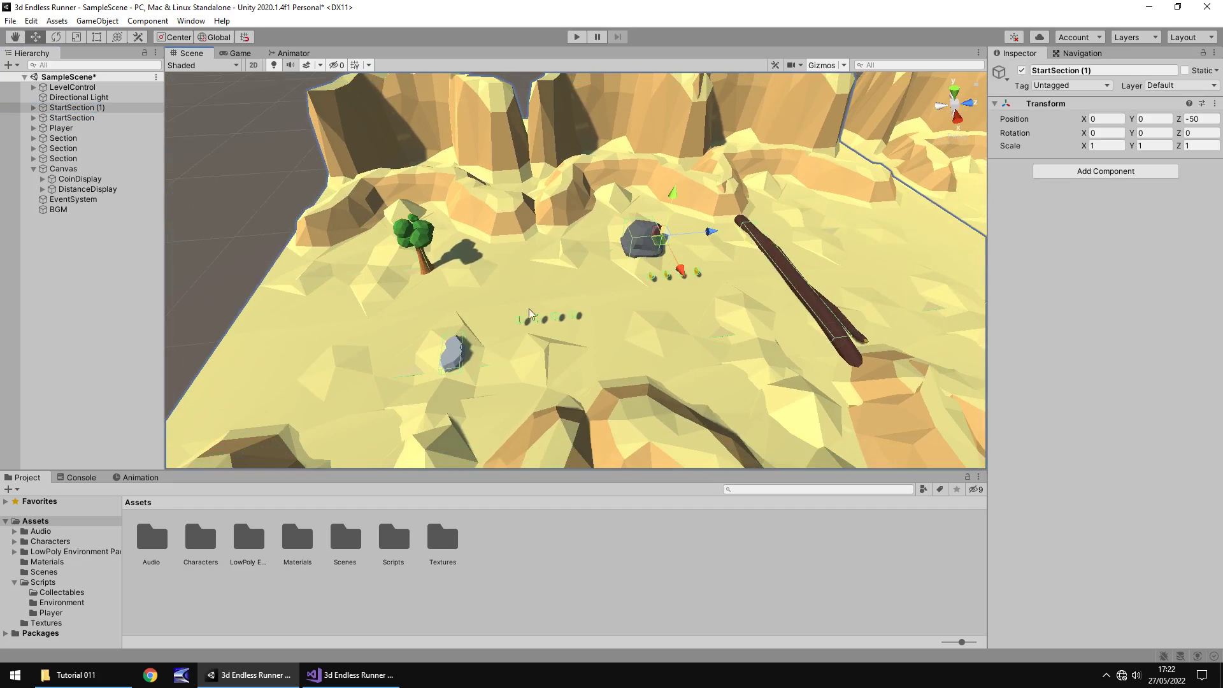
pyautogui.scroll(2, 535, 319)
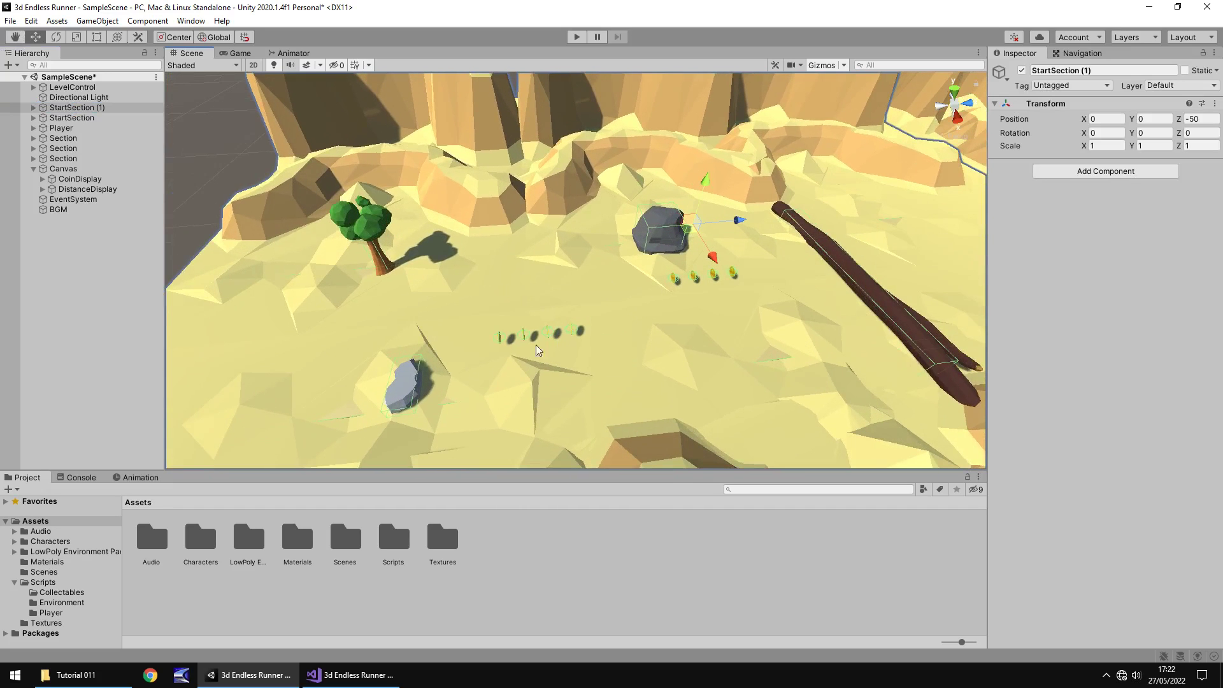
# Delete Log01 and all eight coins, Coin (1) onward, from StartSection (1).
pyautogui.click(863, 285)
pyautogui.click(70, 281)
pyautogui.press('Delete')
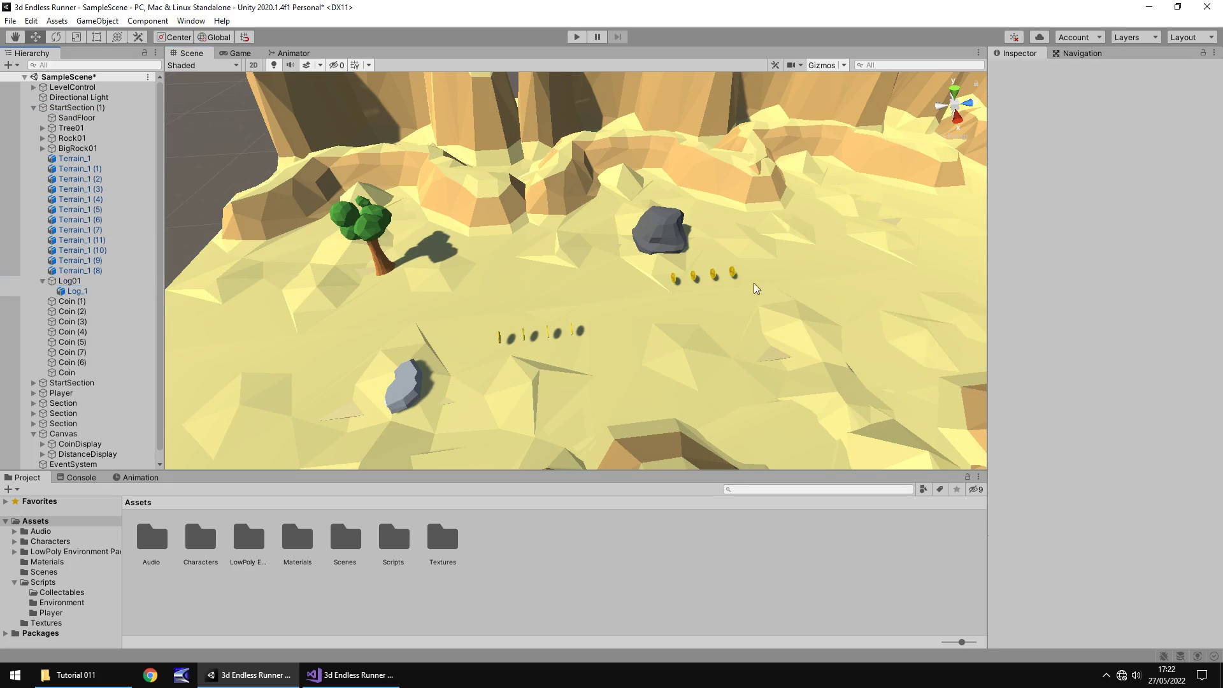
pyautogui.click(733, 273)
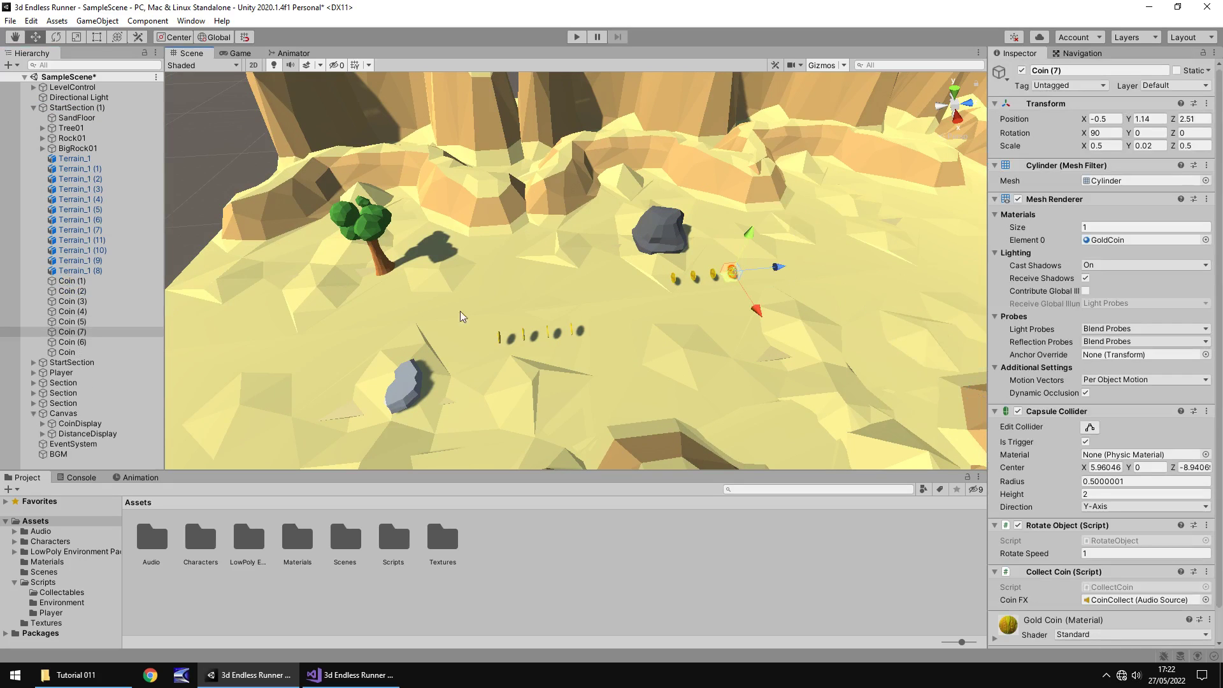
pyautogui.click(69, 281)
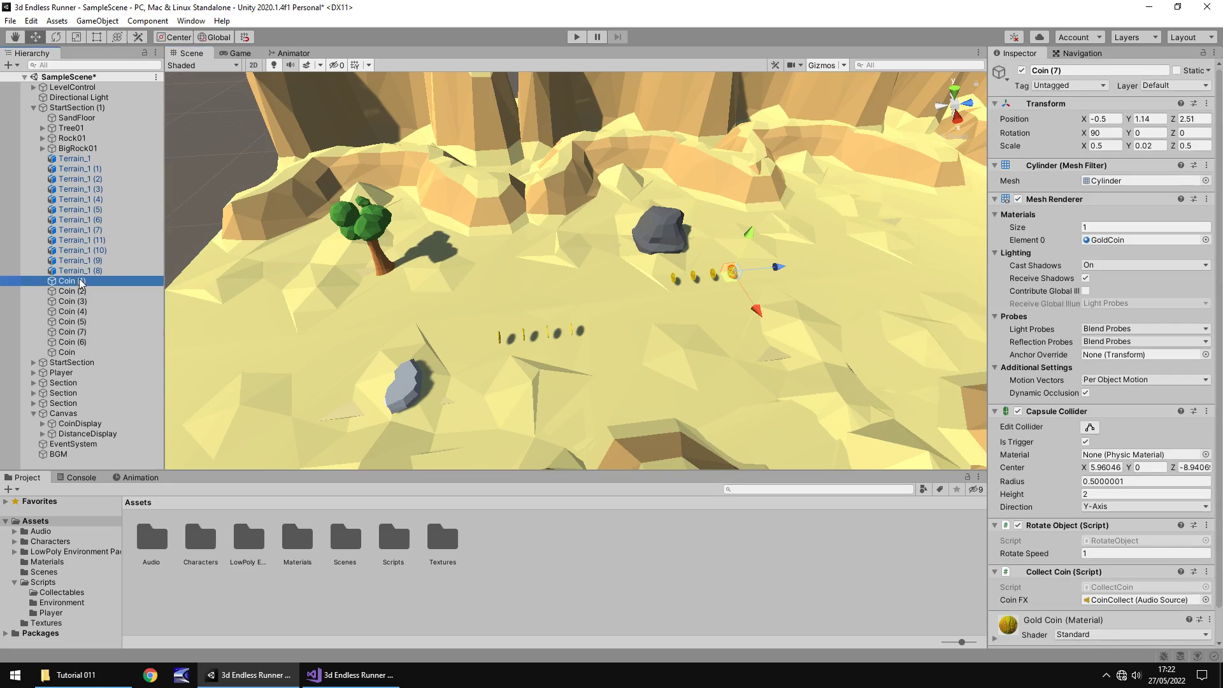
pyautogui.keyDown('shift'); pyautogui.click(72, 351); pyautogui.keyUp('shift')
pyautogui.press('Delete')
pyautogui.moveTo(306, 305); pyautogui.dragTo(296, 244, button='right')
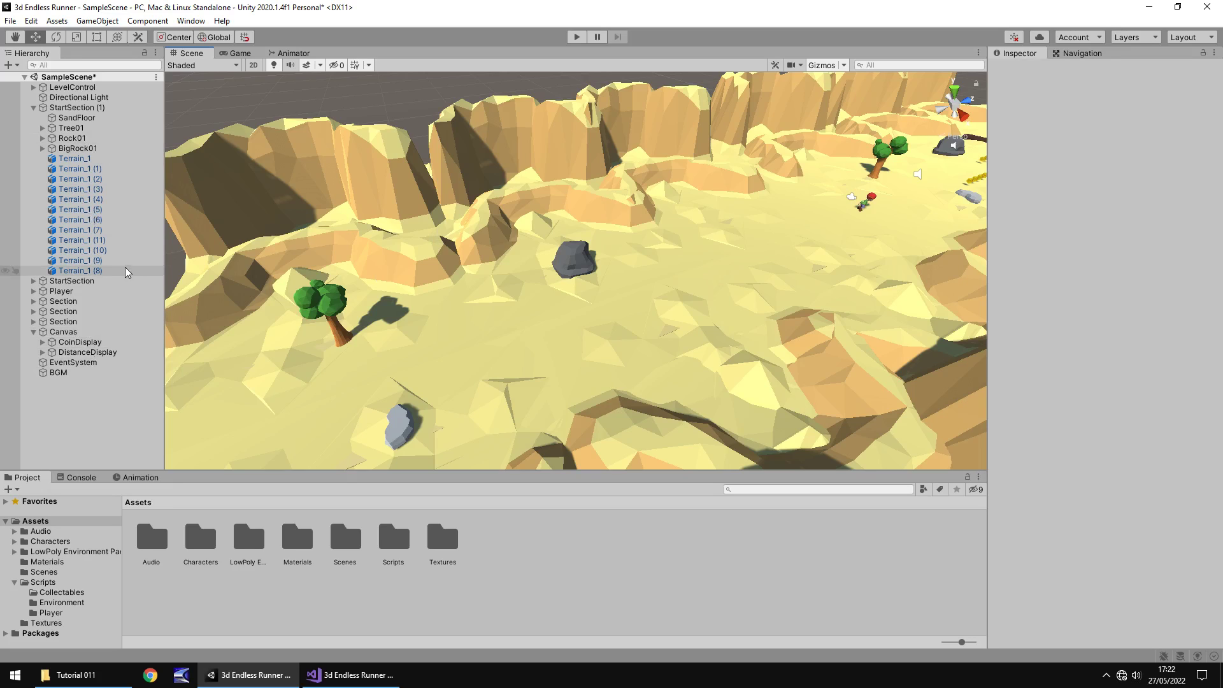
# Drag the Player along Z to -73 onto StartSection (1), then run and stop a test play.
pyautogui.click(33, 108)
pyautogui.click(61, 128)
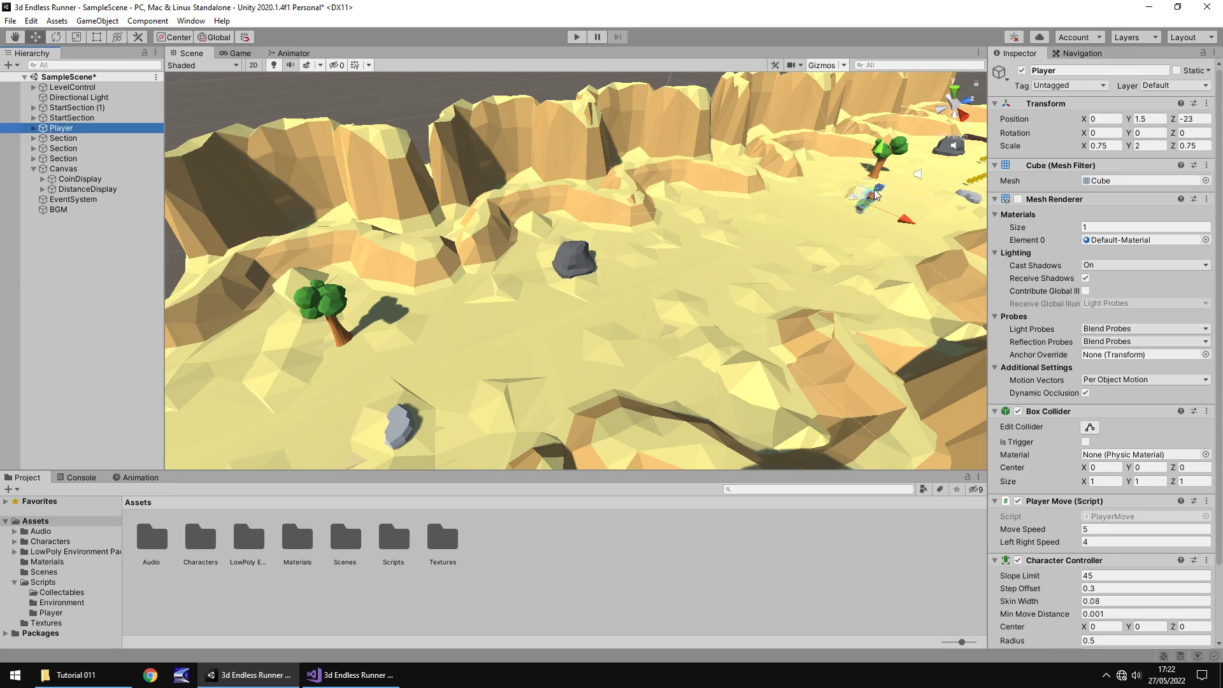
pyautogui.moveTo(882, 190); pyautogui.dragTo(441, 311)
pyautogui.moveTo(441, 311); pyautogui.dragTo(733, 160, button='middle')
pyautogui.moveTo(347, 296); pyautogui.dragTo(364, 293)
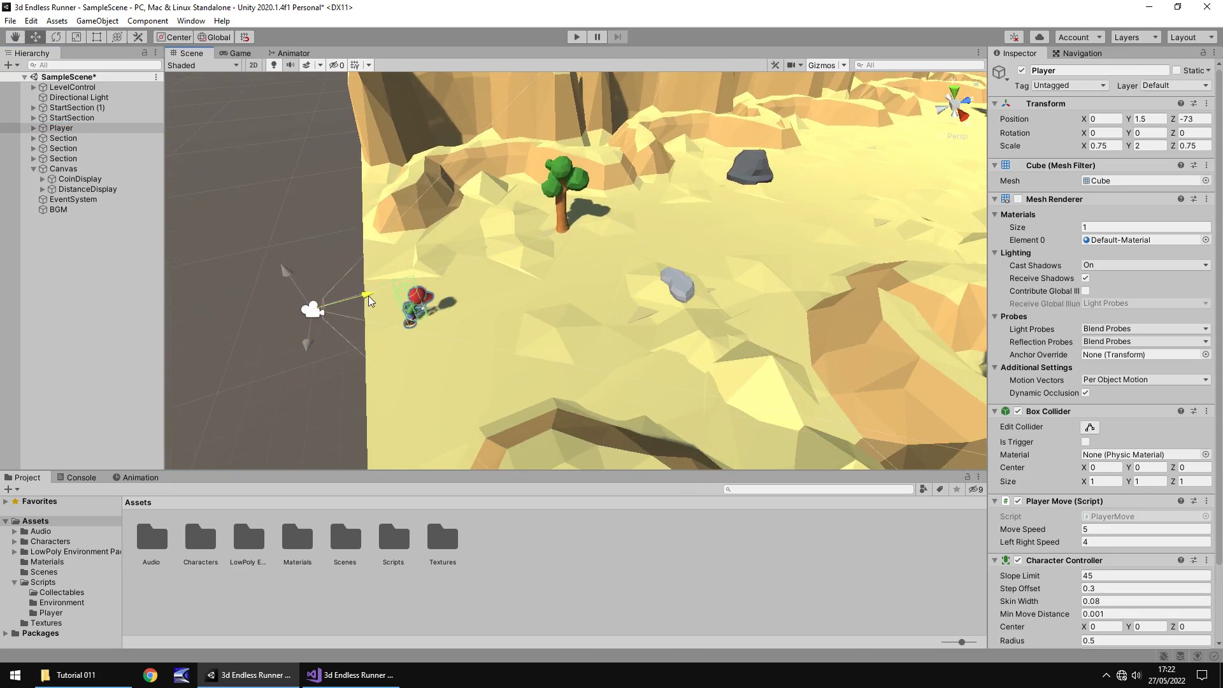
pyautogui.click(579, 37)
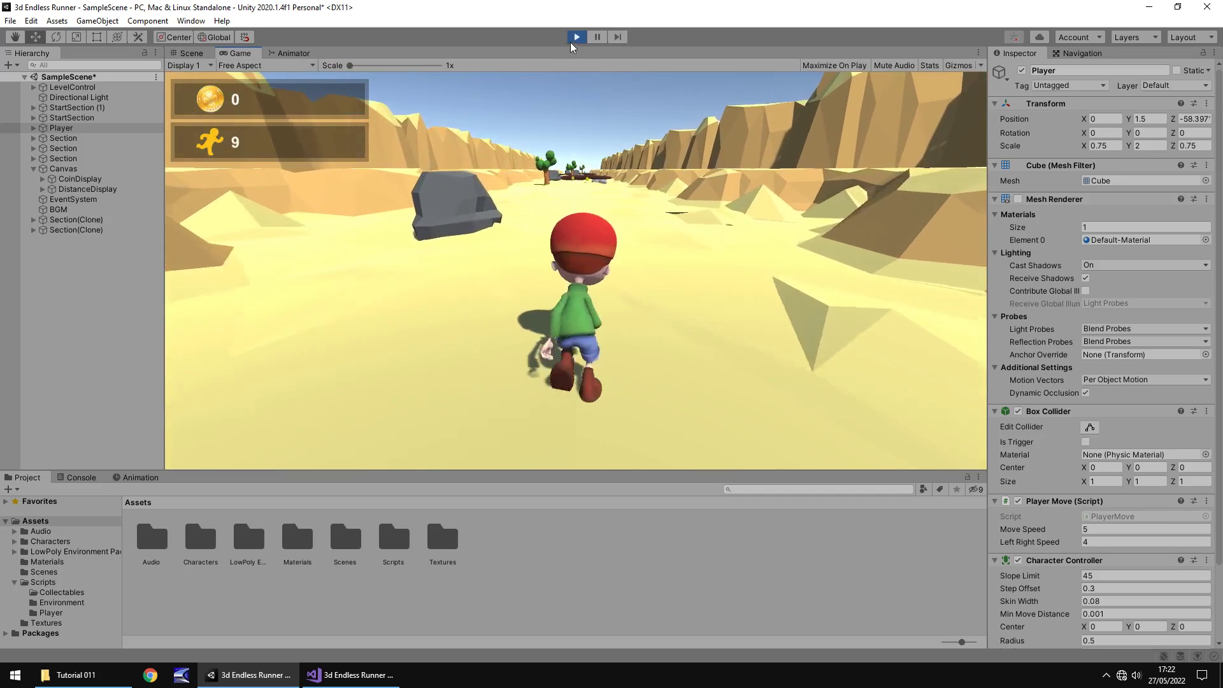
pyautogui.click(574, 38)
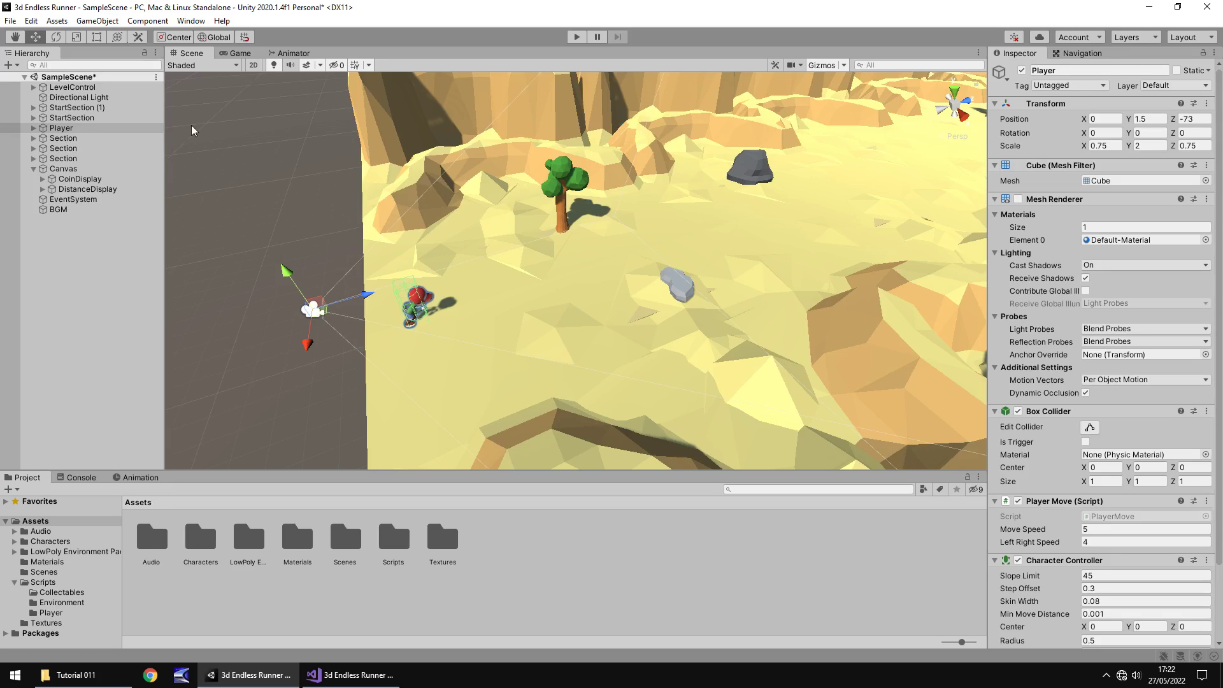
# Add a UI Text under Canvas that reads '3' in white.
pyautogui.click(91, 21)
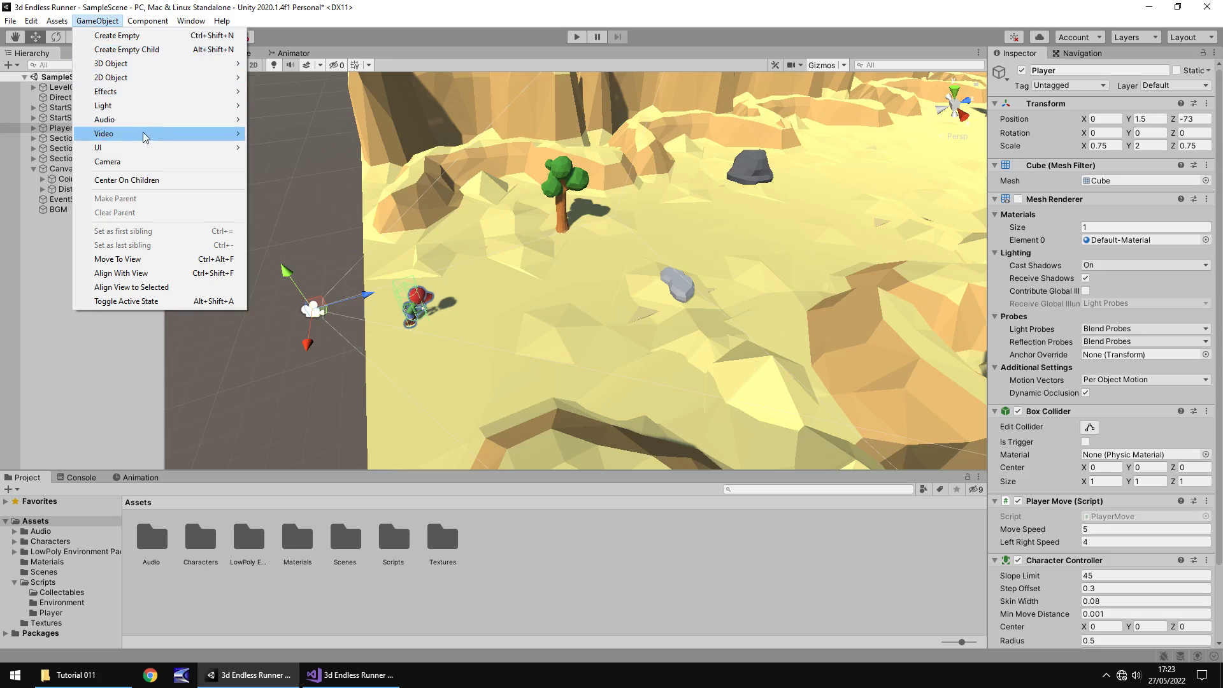
pyautogui.moveTo(153, 148)
pyautogui.click(290, 149)
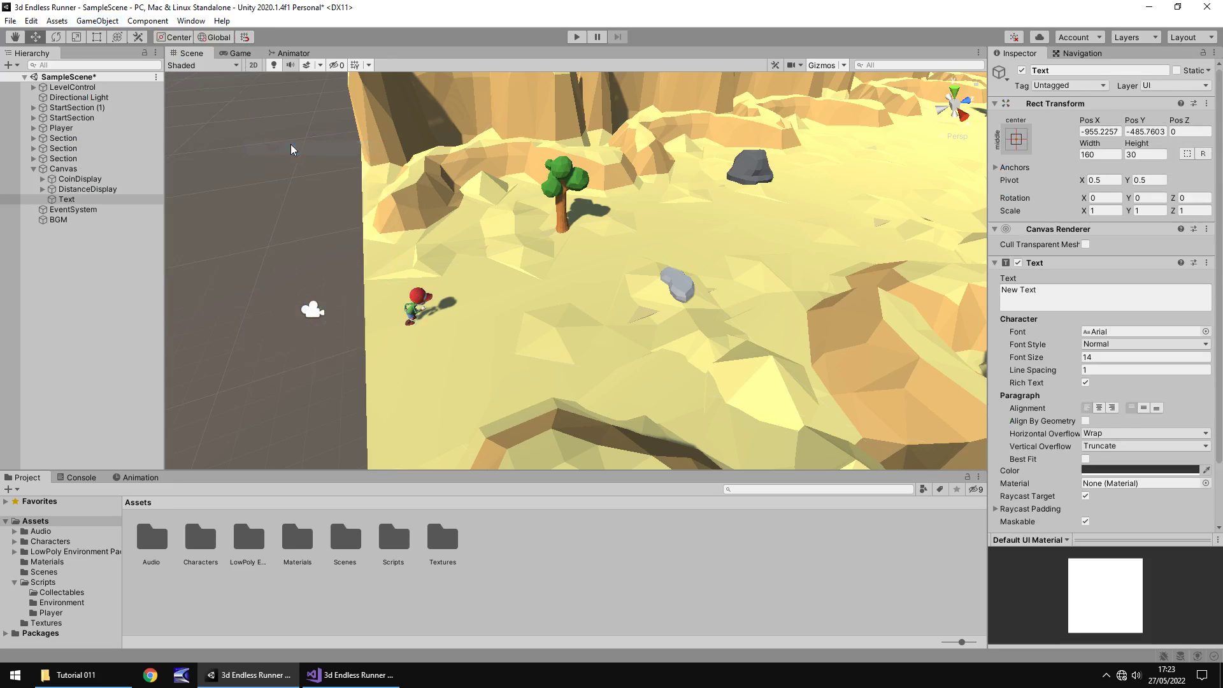
pyautogui.click(1101, 296)
pyautogui.write('3')
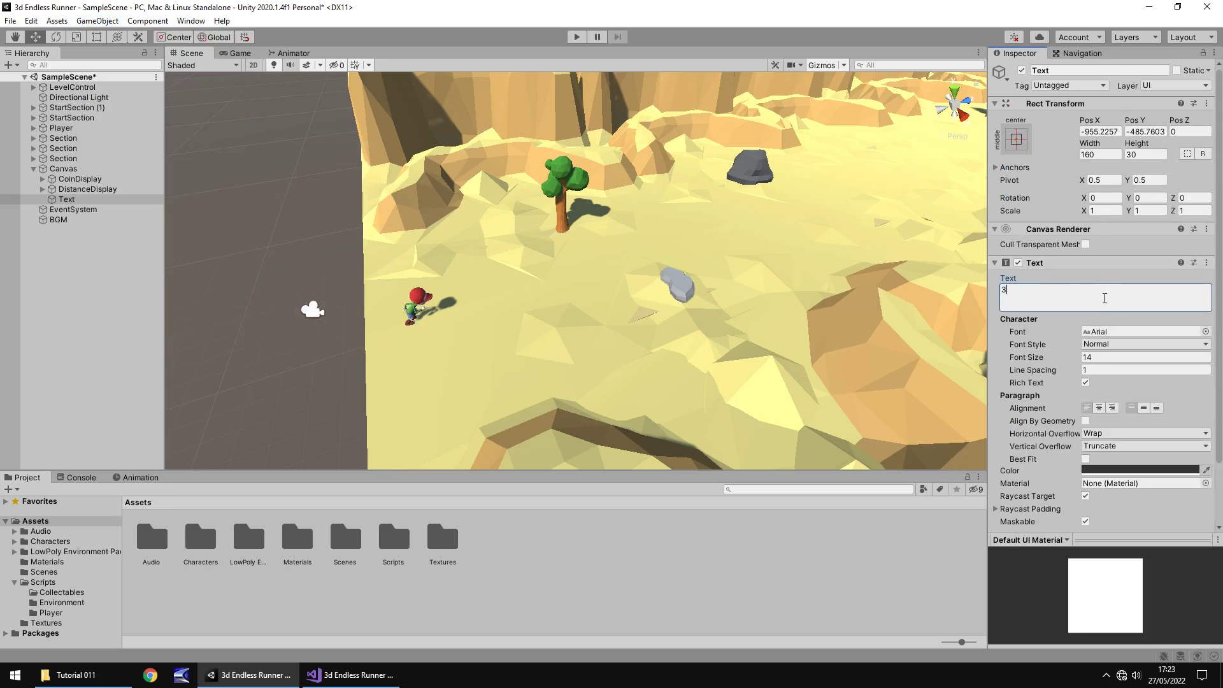
pyautogui.click(1130, 472)
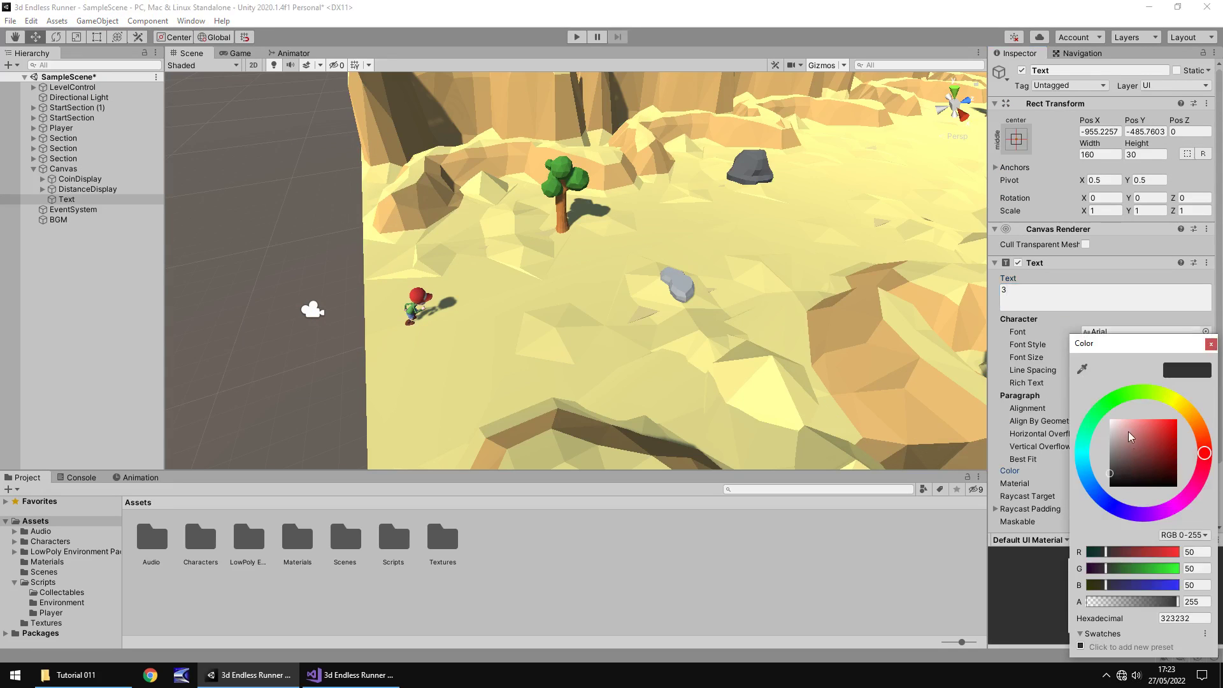
pyautogui.moveTo(1130, 436); pyautogui.dragTo(1111, 421)
pyautogui.click(1211, 344)
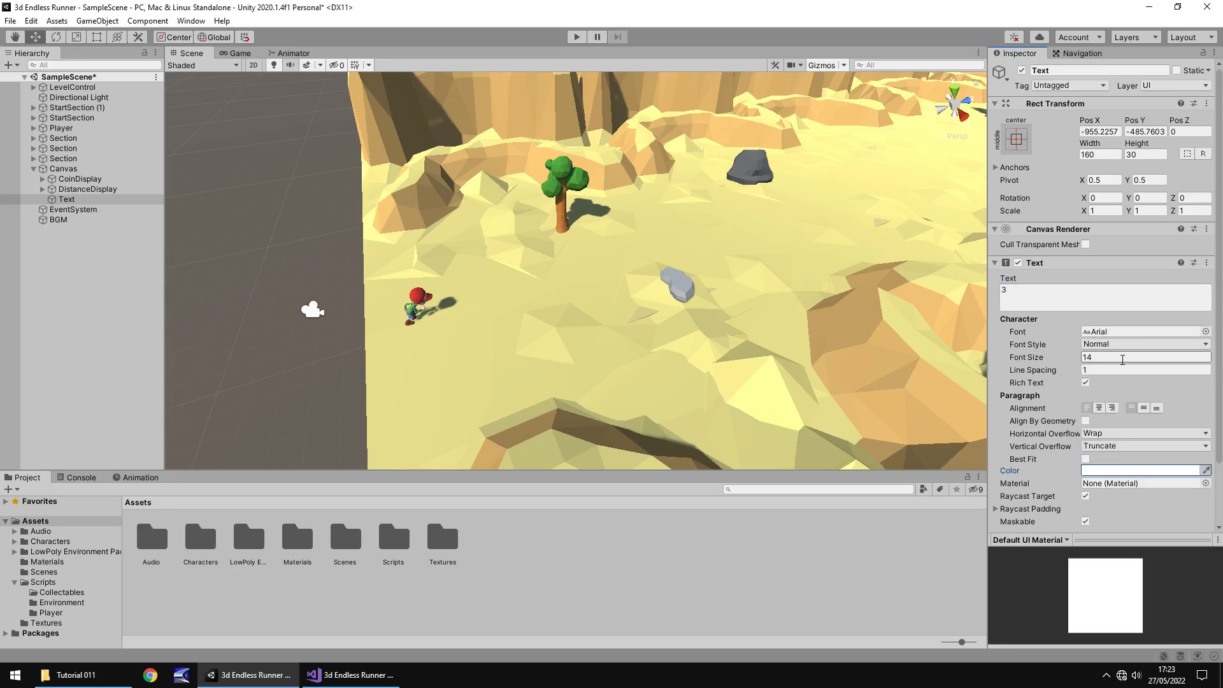
# Set the text's font size to 70 and enlarge its box to about 343 by 285.
pyautogui.doubleClick(70, 201)
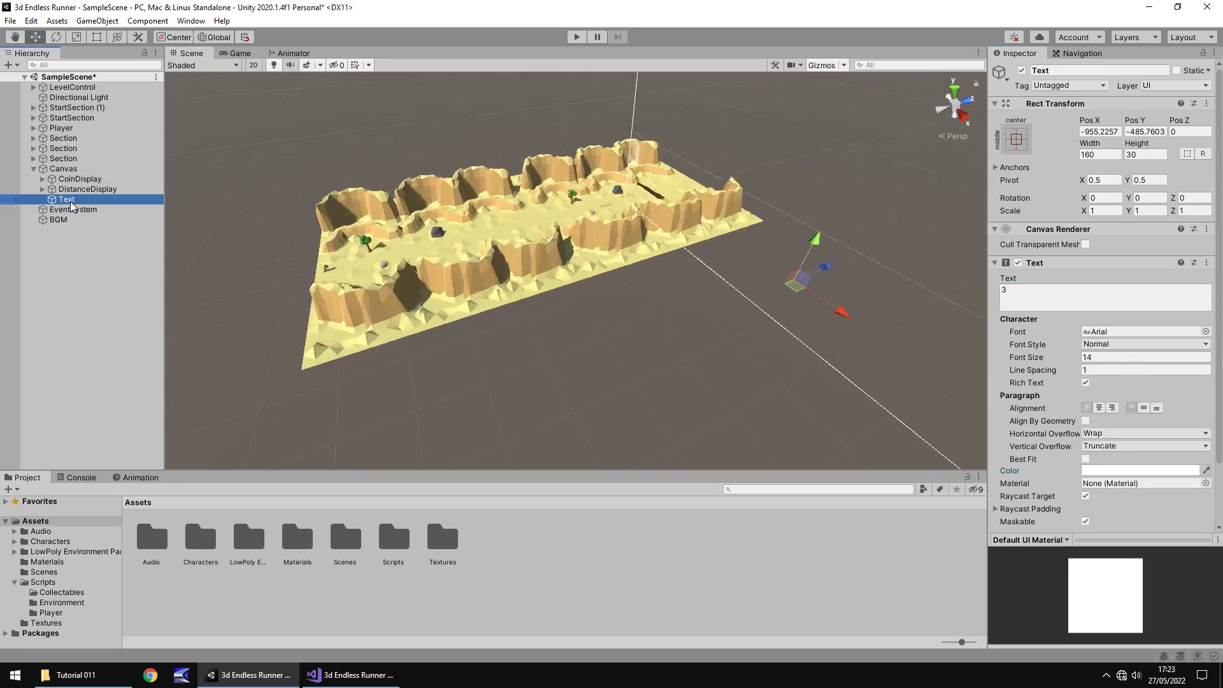
pyautogui.scroll(-10, 419, 219)
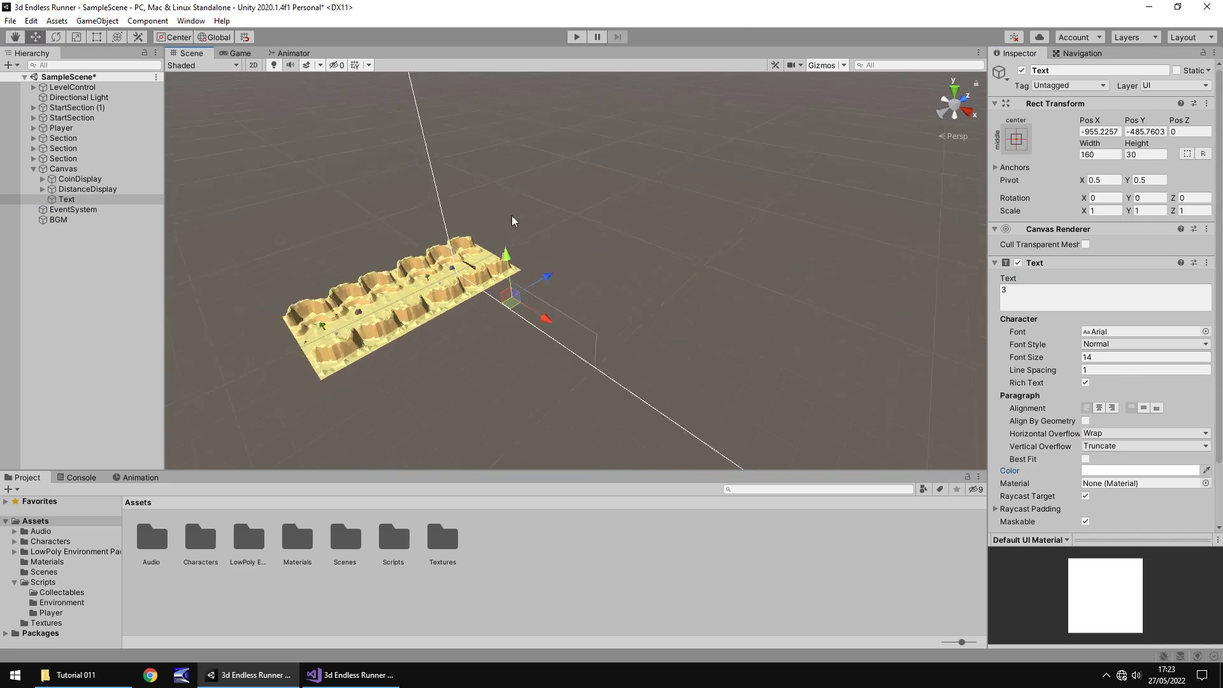
pyautogui.click(1121, 360)
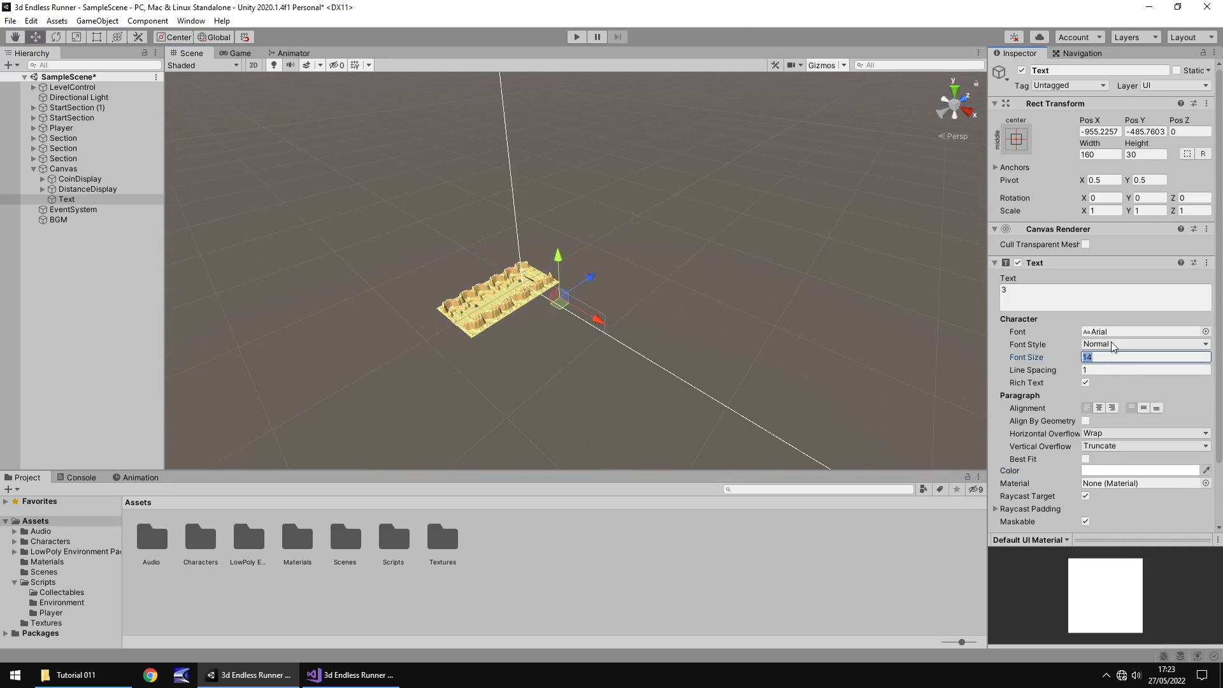
pyautogui.write('70')
pyautogui.click(97, 38)
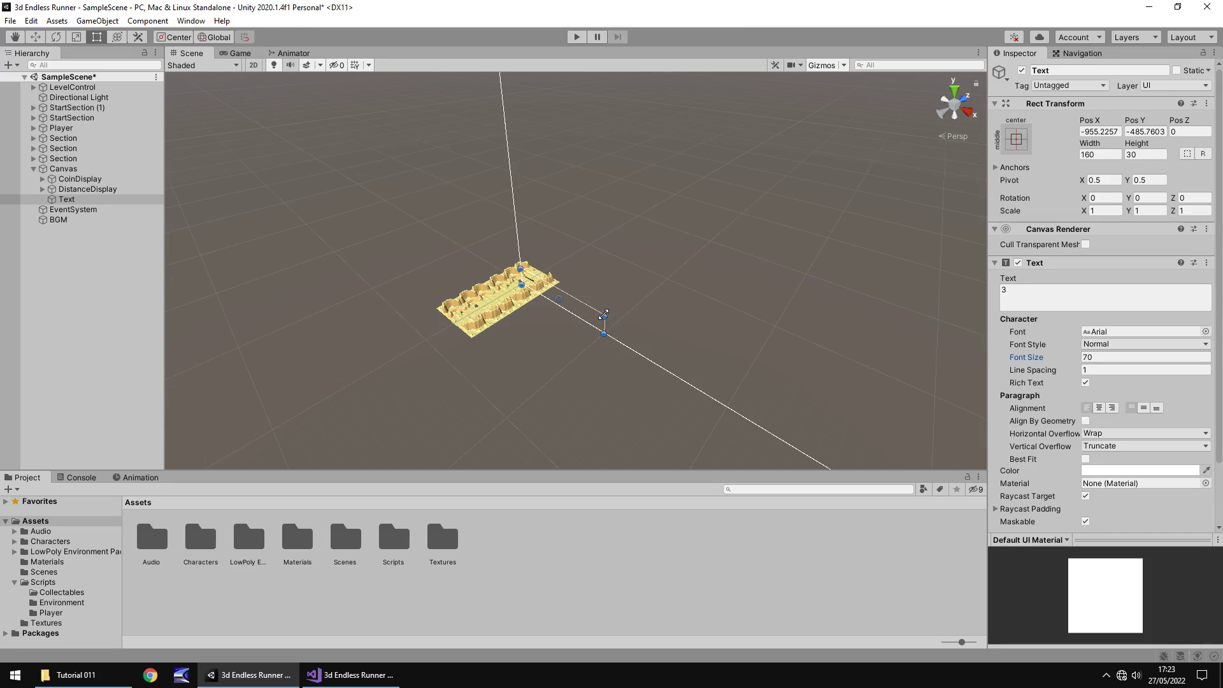
pyautogui.moveTo(603, 316); pyautogui.dragTo(901, 110)
pyautogui.moveTo(901, 110); pyautogui.dragTo(596, 277, button='right')
# Stretch the box across the canvas, centre the 3 horizontally and vertically, and set font size 300.
pyautogui.scroll(-10, 595, 276)
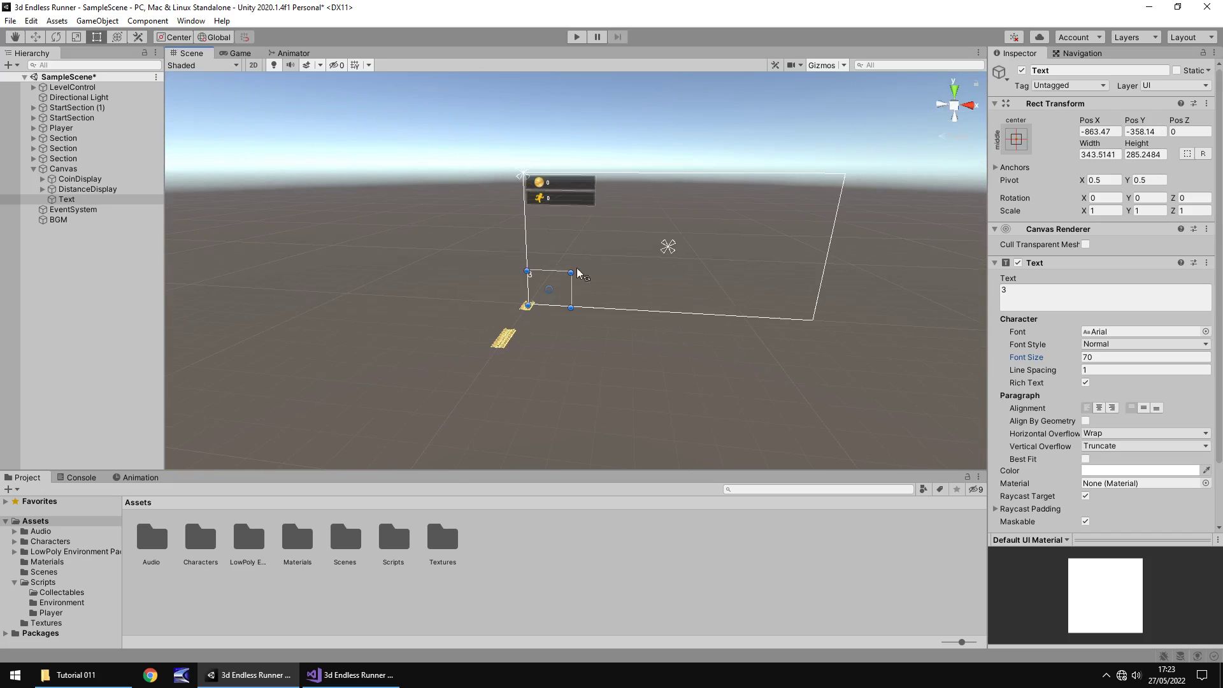
pyautogui.moveTo(572, 272); pyautogui.dragTo(841, 181)
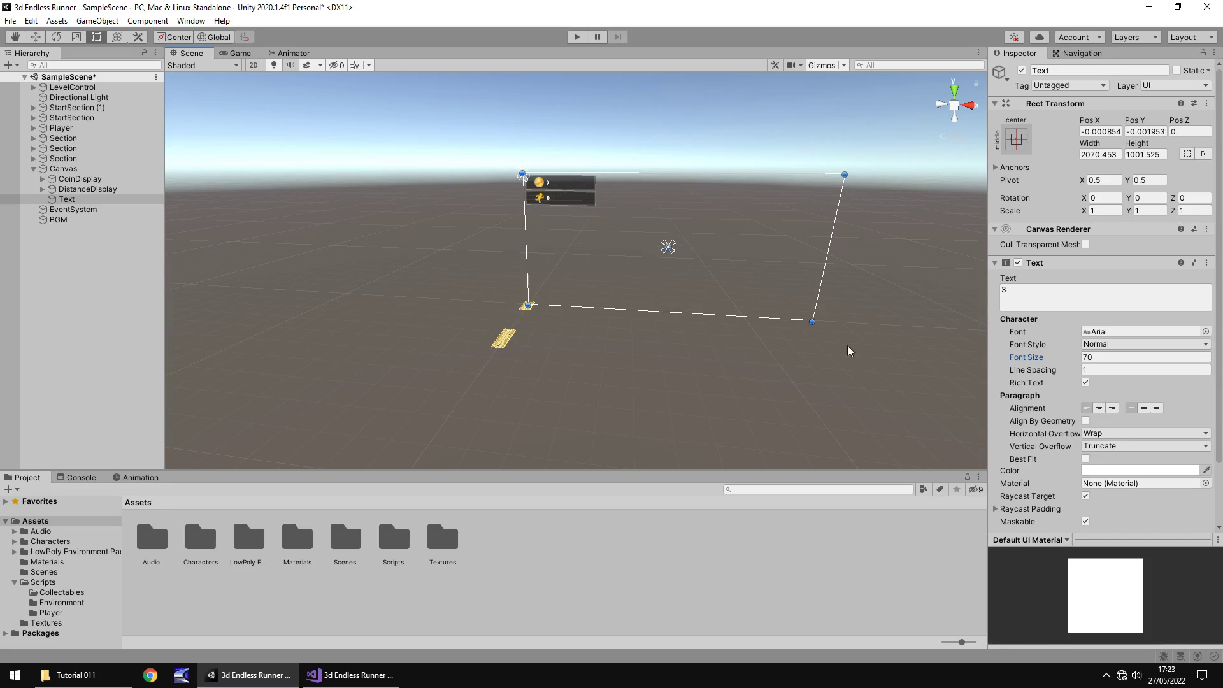
pyautogui.click(1100, 407)
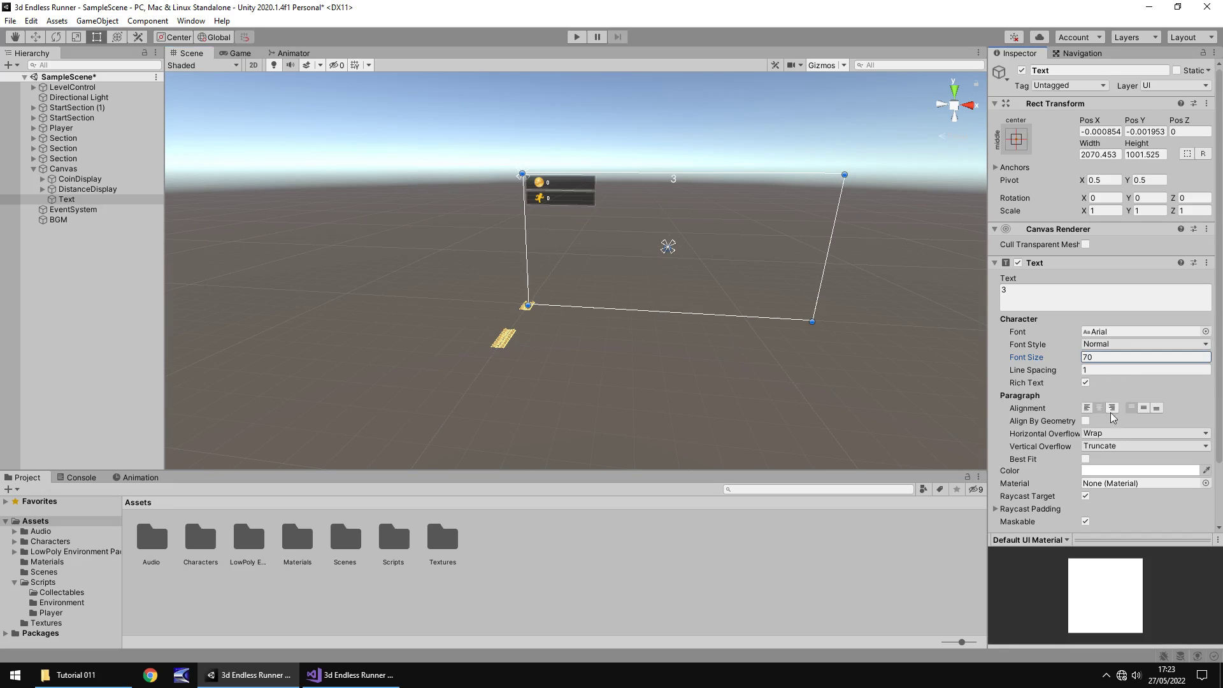
pyautogui.click(1144, 407)
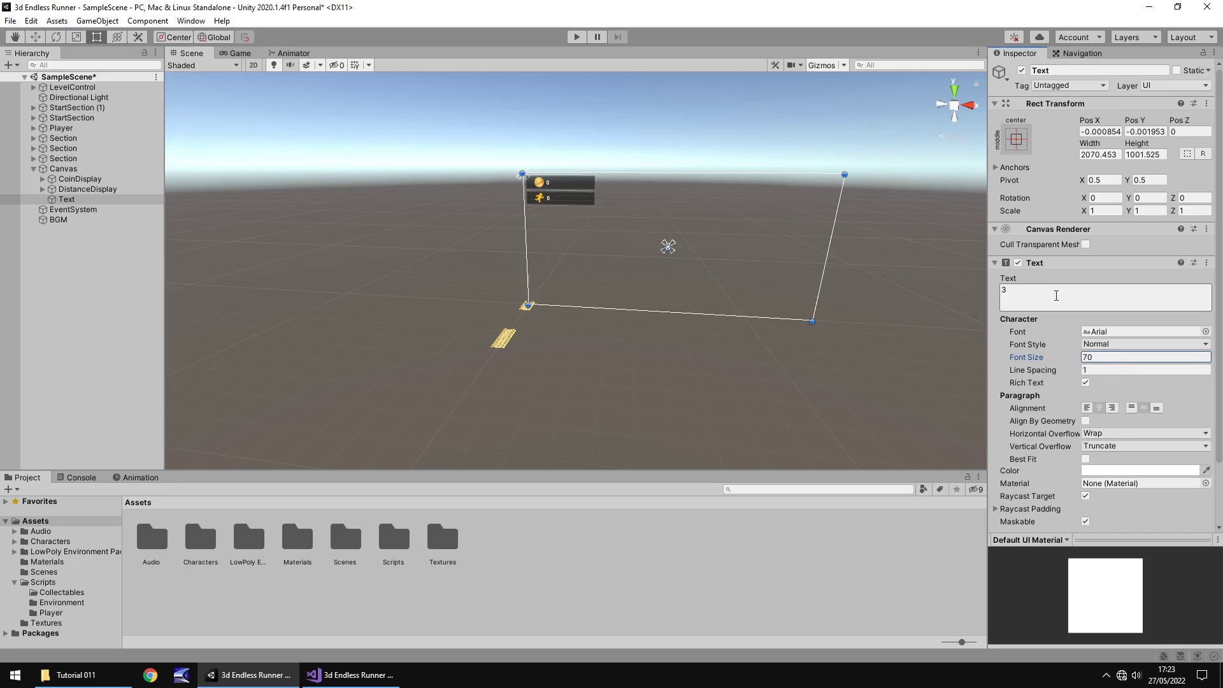
pyautogui.click(1104, 355)
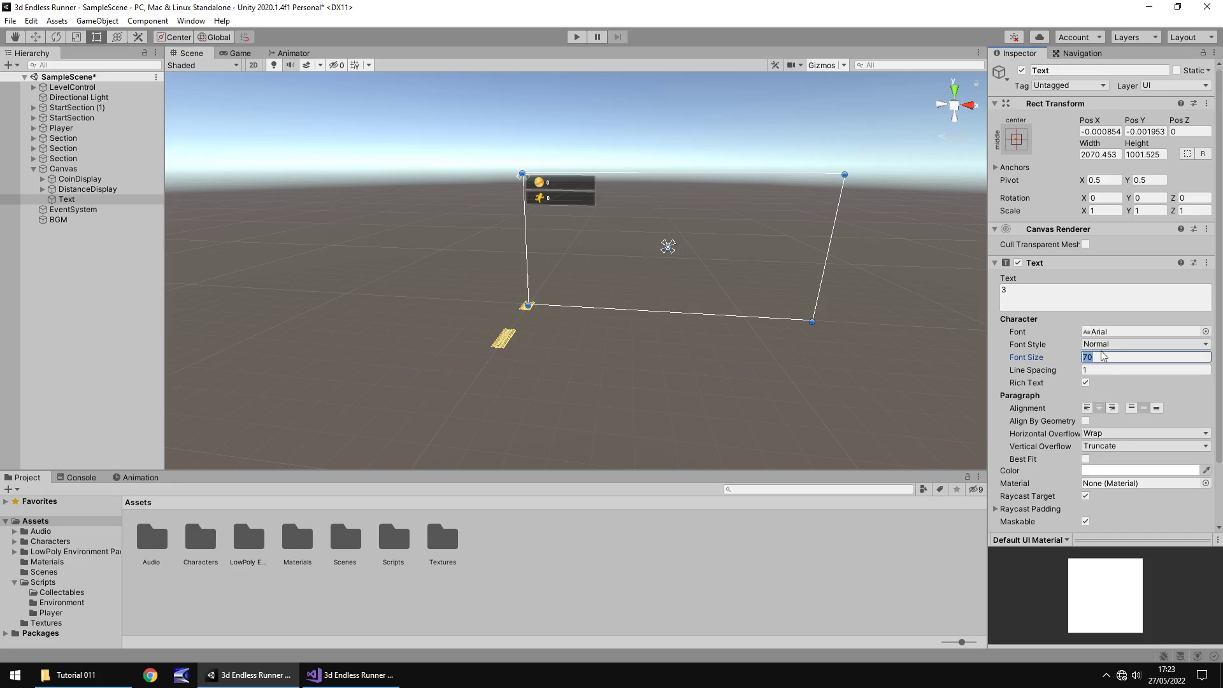
pyautogui.write('300')
pyautogui.click(248, 53)
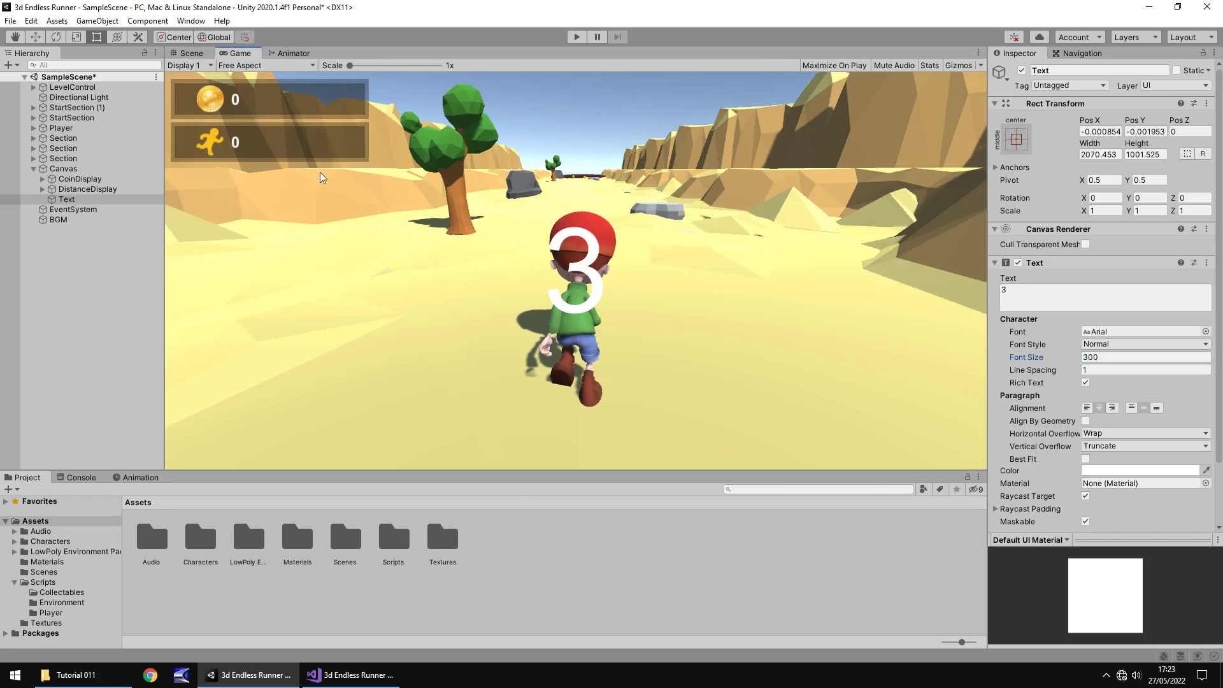
pyautogui.click(190, 53)
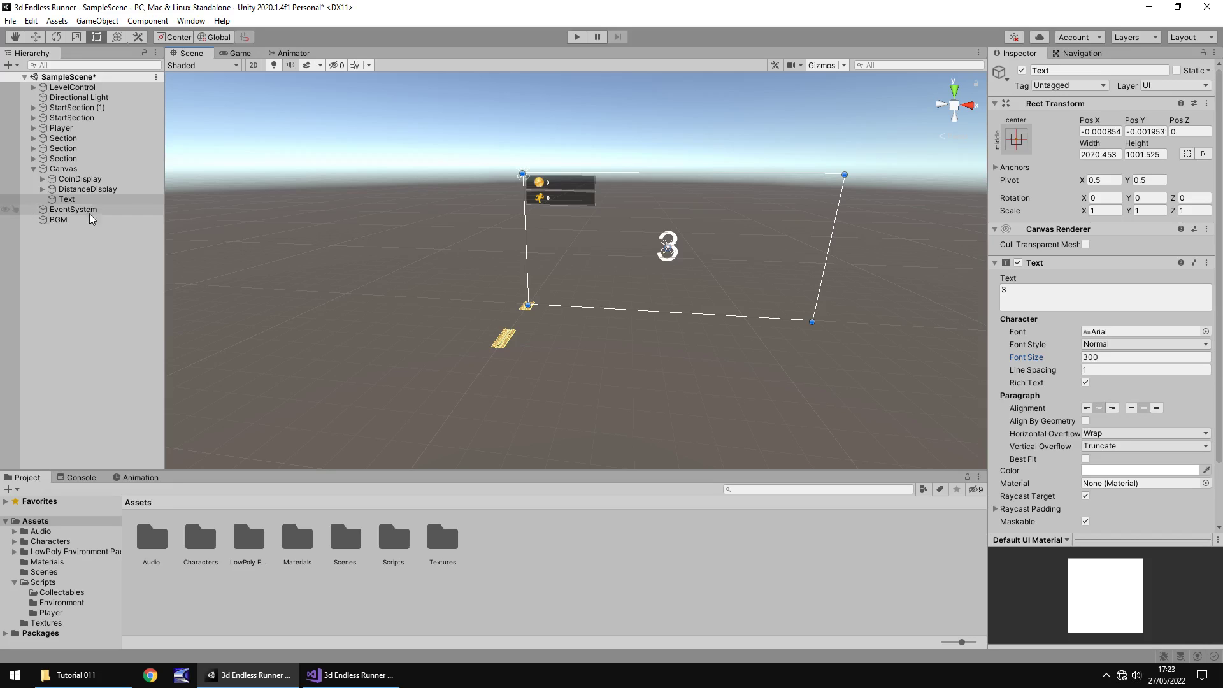
# Rename the Text object to 3Text, fixing the initial '3Test' typo.
pyautogui.rightClick(71, 201)
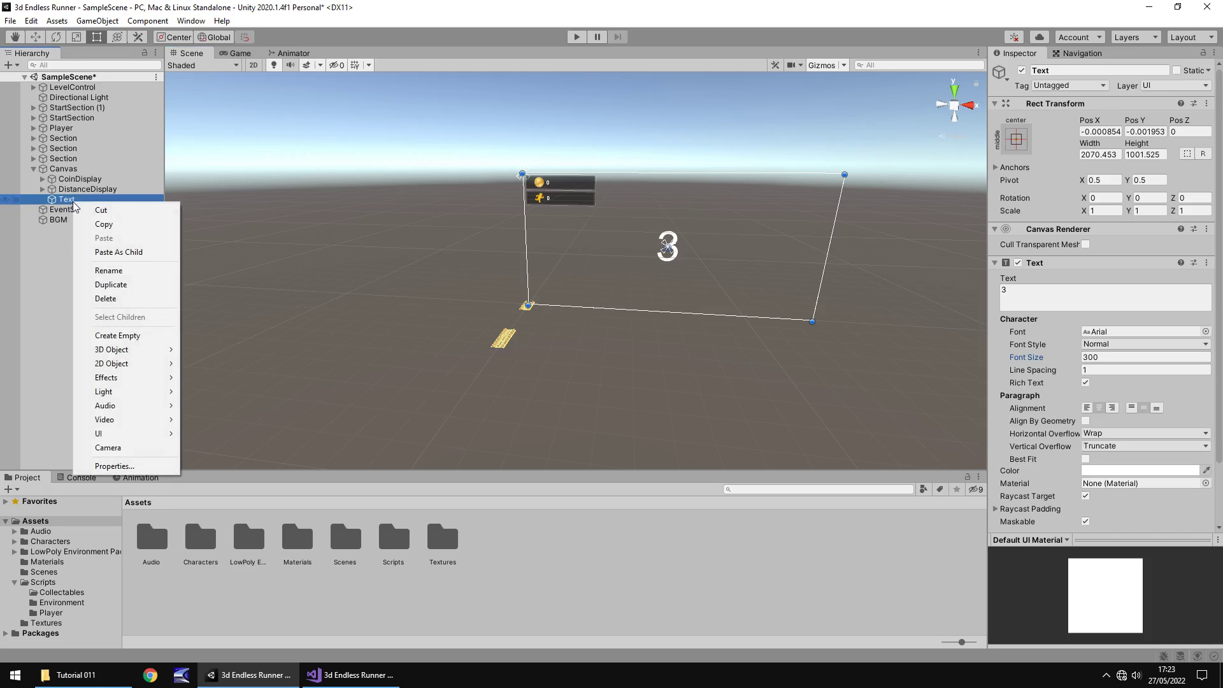
pyautogui.click(110, 270)
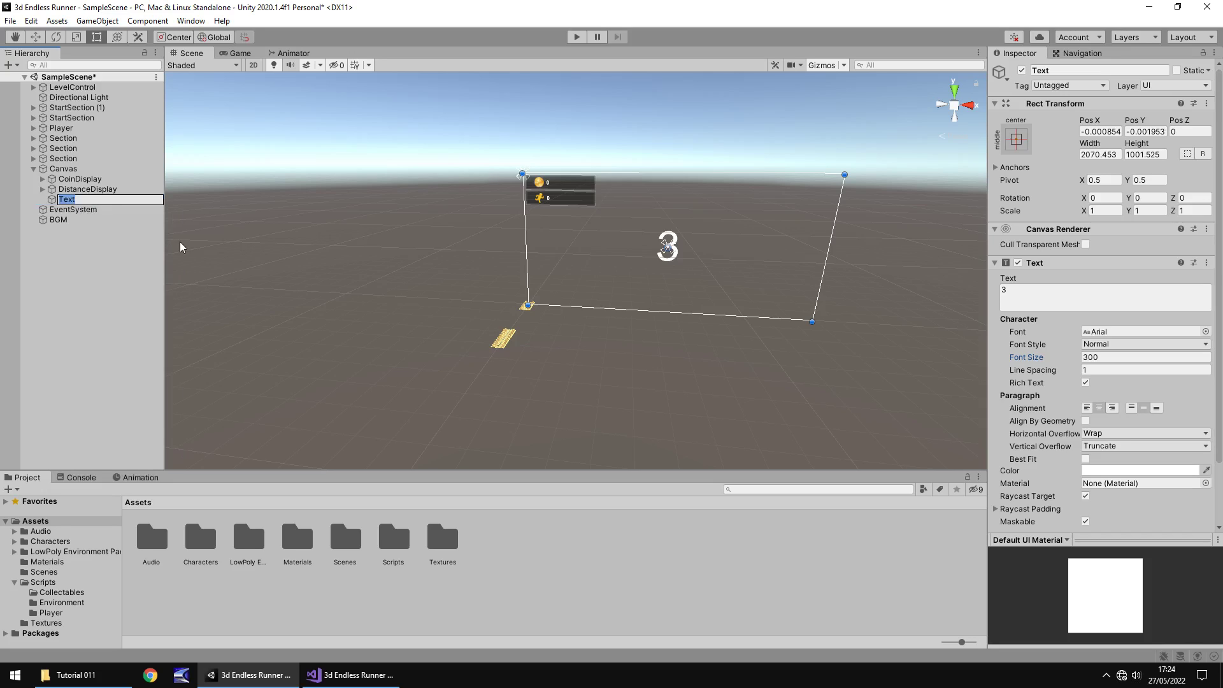
pyautogui.write('3Test')
pyautogui.press('Return')
pyautogui.press('F2')
pyautogui.write('3Text')
pyautogui.press('Return')
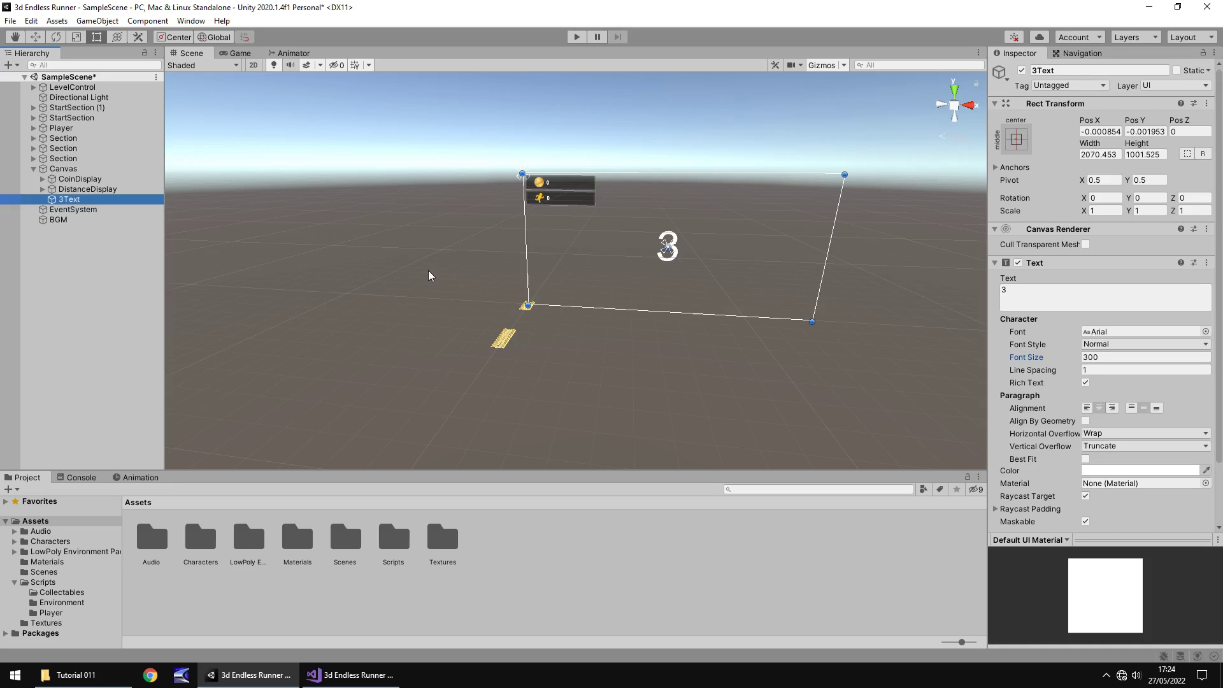
pyautogui.scroll(2, 457, 282)
pyautogui.moveTo(546, 278); pyautogui.dragTo(653, 289, button='right')
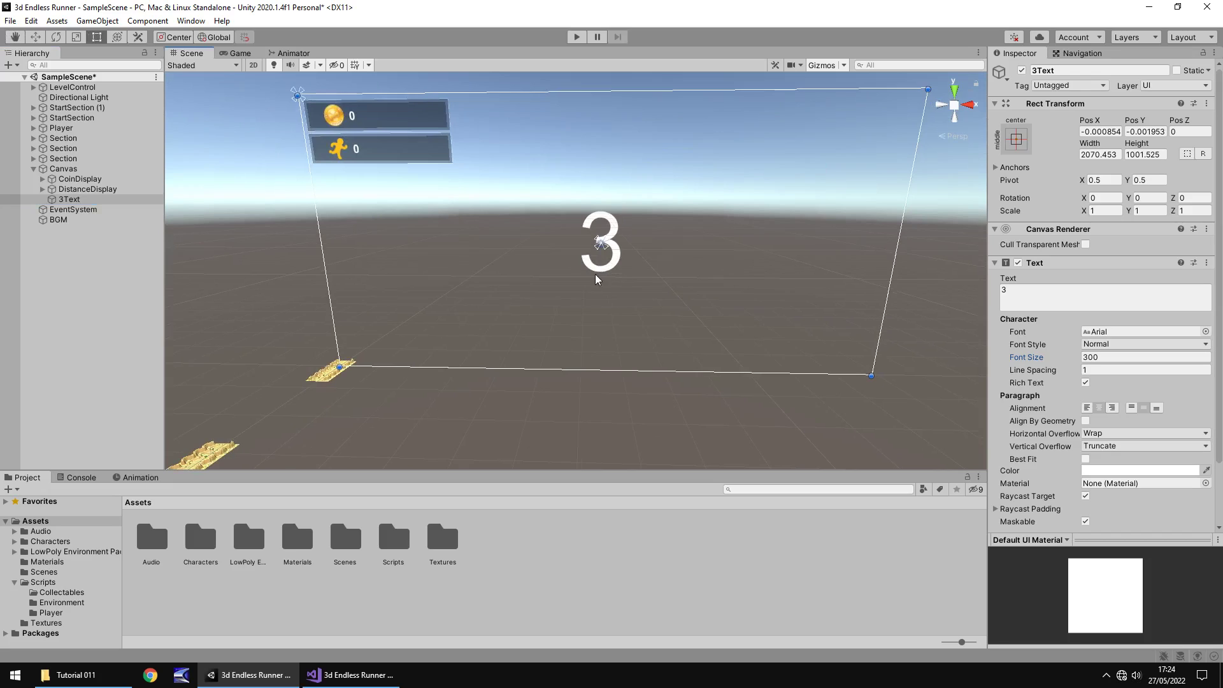
pyautogui.click(61, 201)
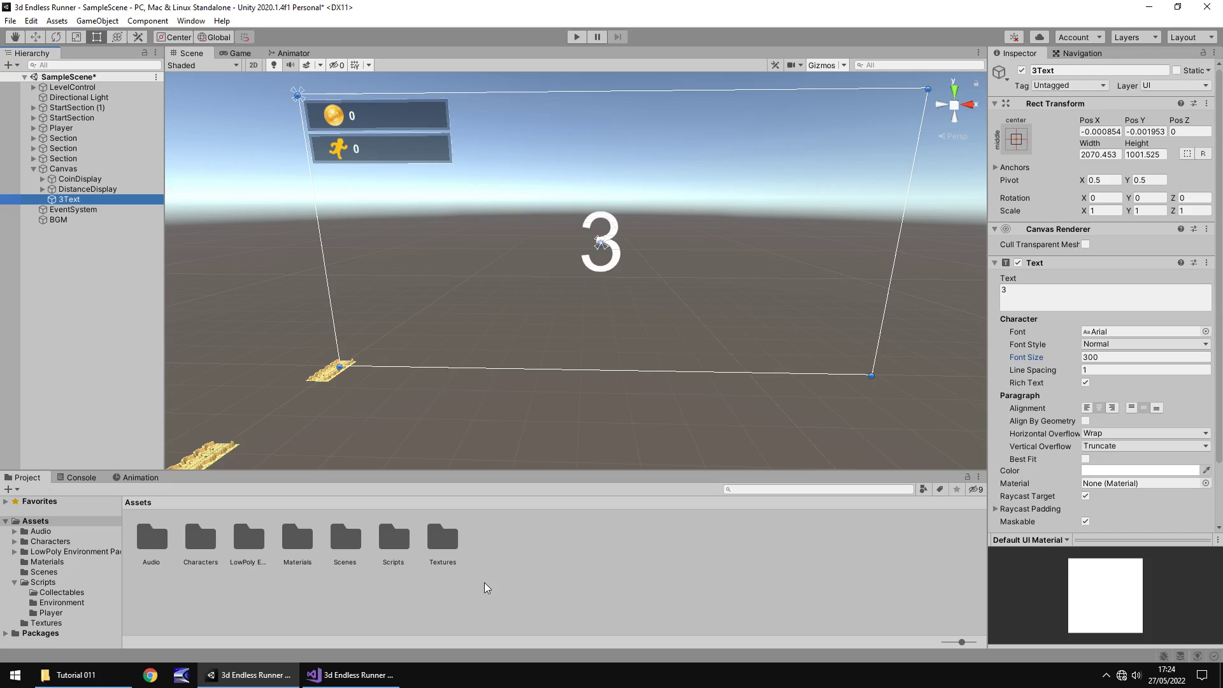
# Create a new folder named Animations in Assets and open it.
pyautogui.rightClick(514, 546)
pyautogui.moveTo(556, 209)
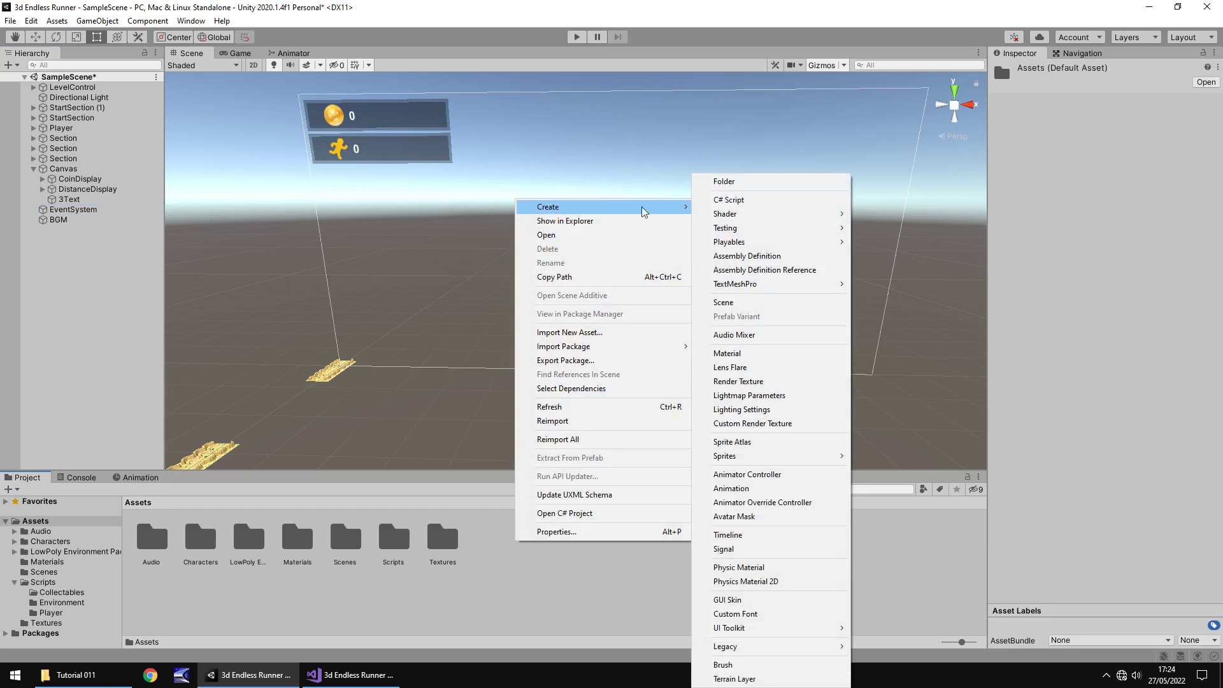
pyautogui.click(743, 183)
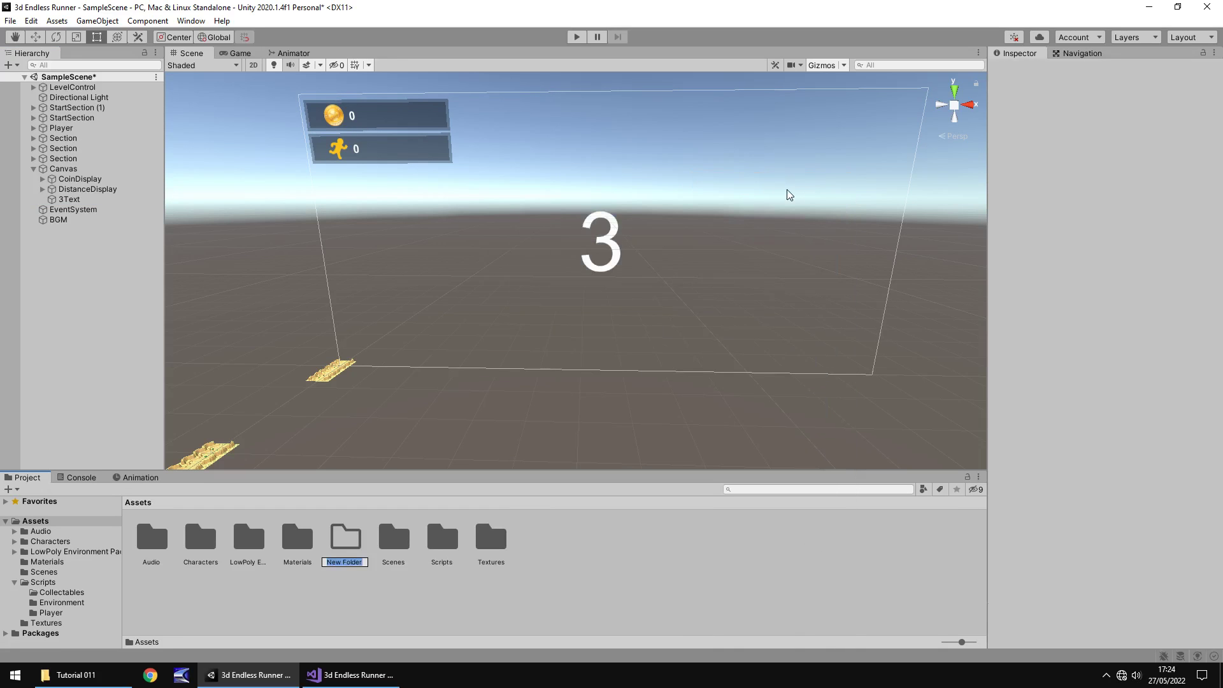
pyautogui.write('Animations')
pyautogui.press('Return')
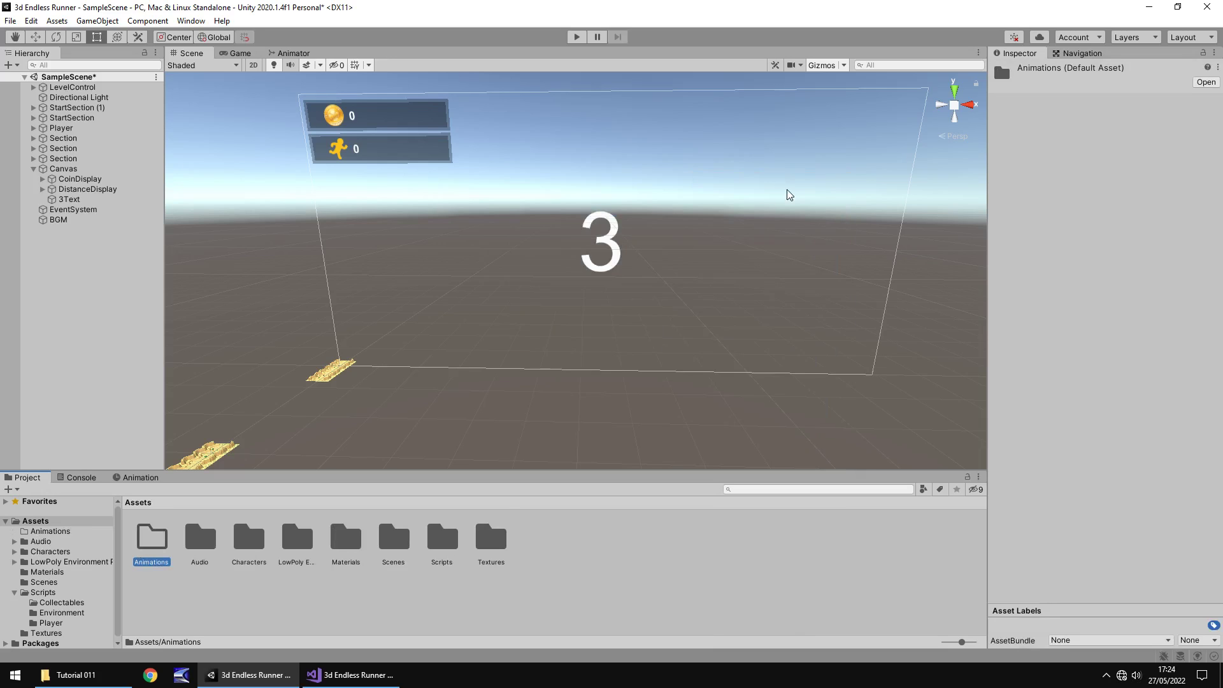
pyautogui.press('Return')
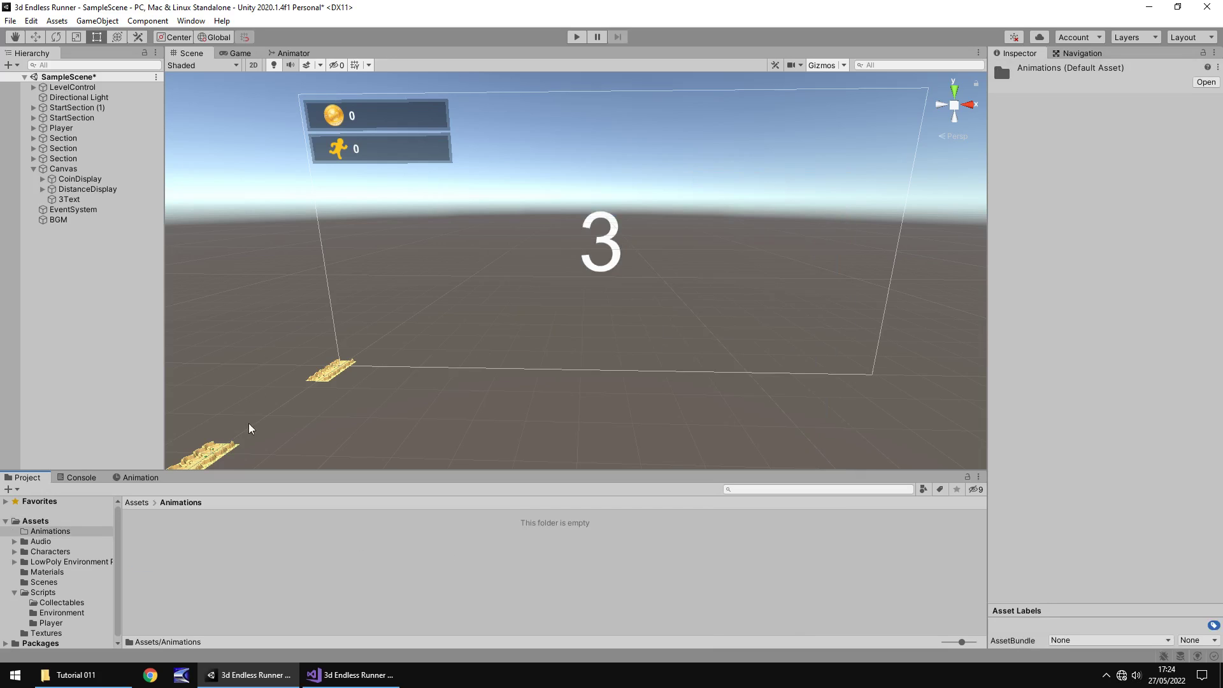
pyautogui.click(205, 530)
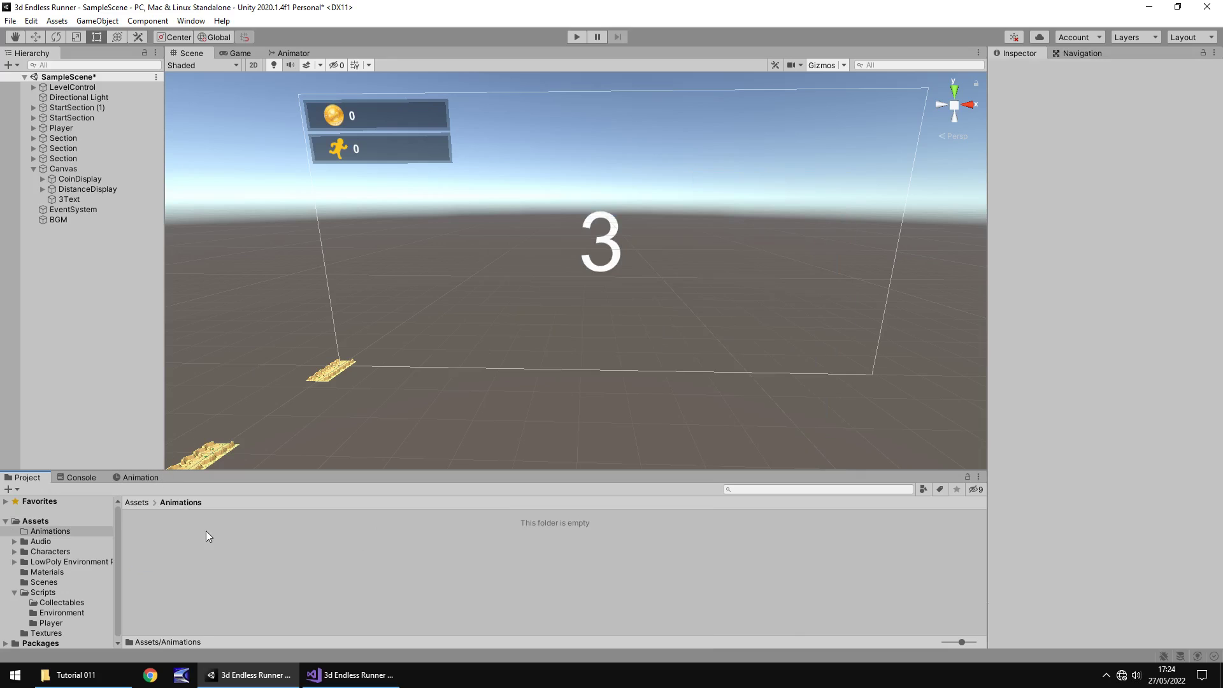
pyautogui.click(67, 199)
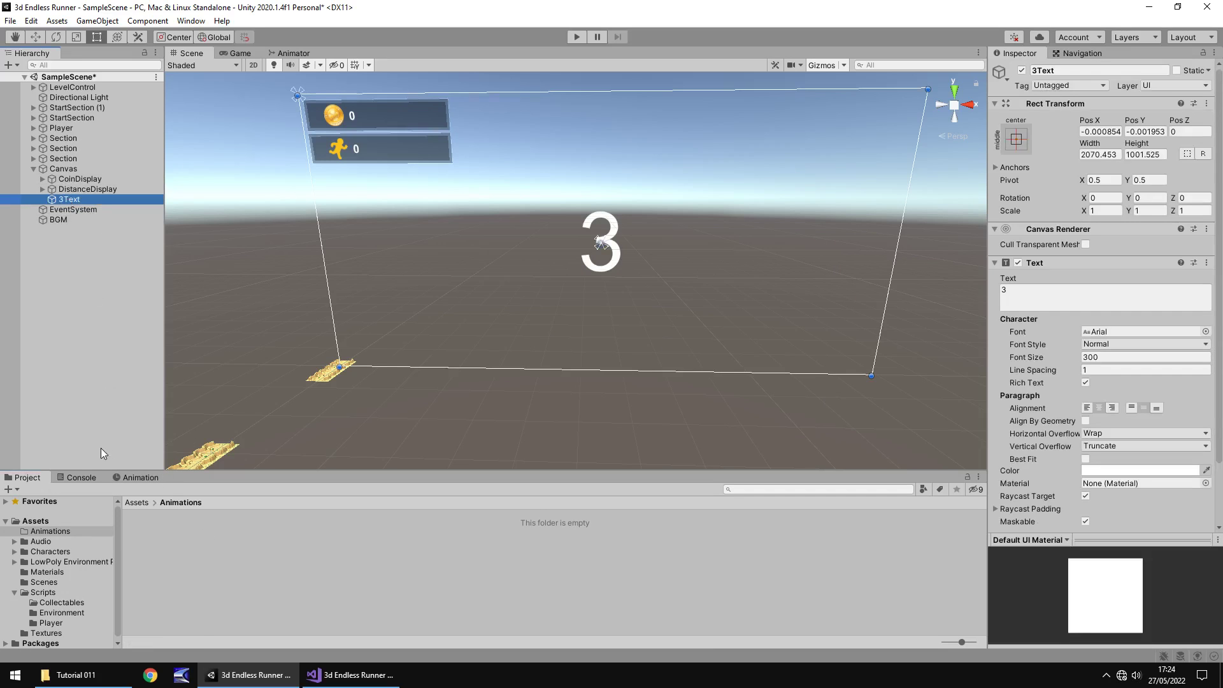
# In the Animation window, create a clip for 3Text saved as CountAnim in Assets/Animations.
pyautogui.click(143, 477)
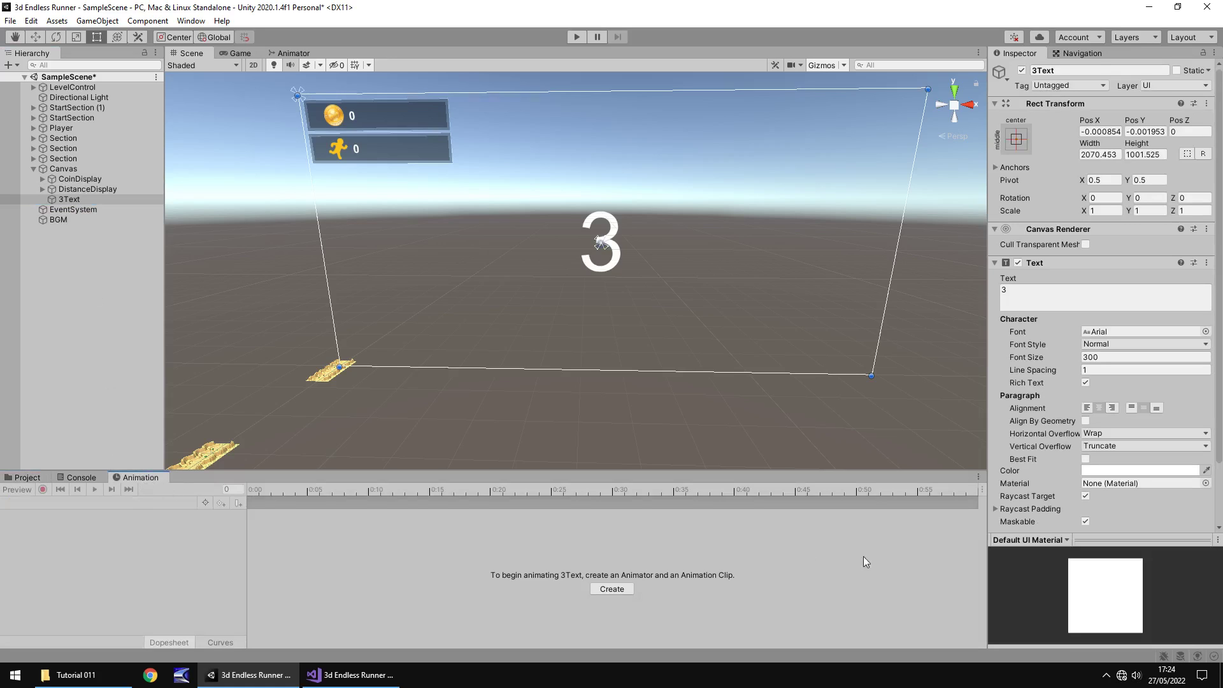
pyautogui.click(978, 478)
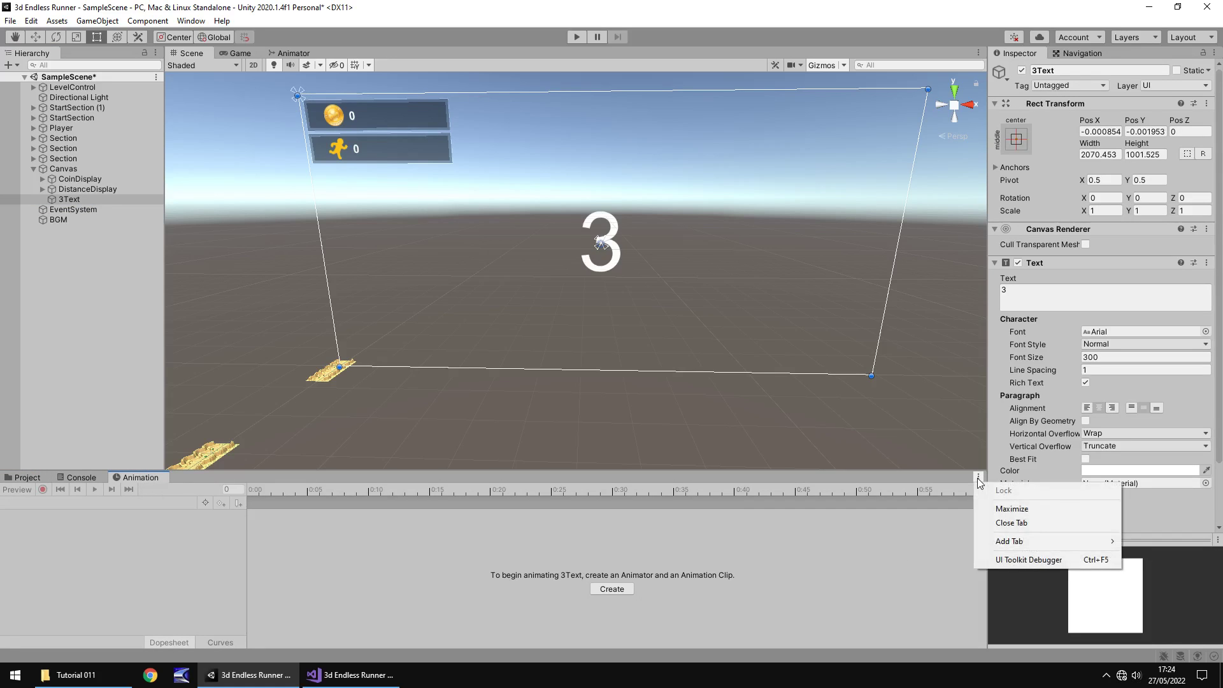
pyautogui.moveTo(1008, 545)
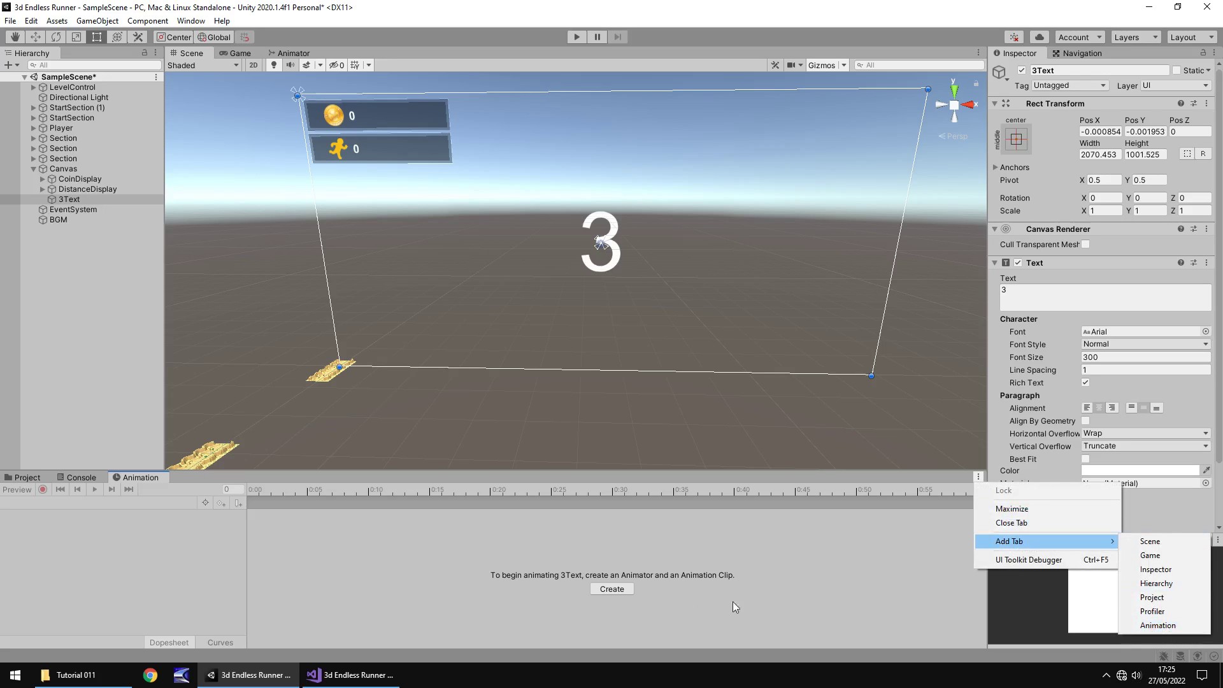
pyautogui.click(356, 526)
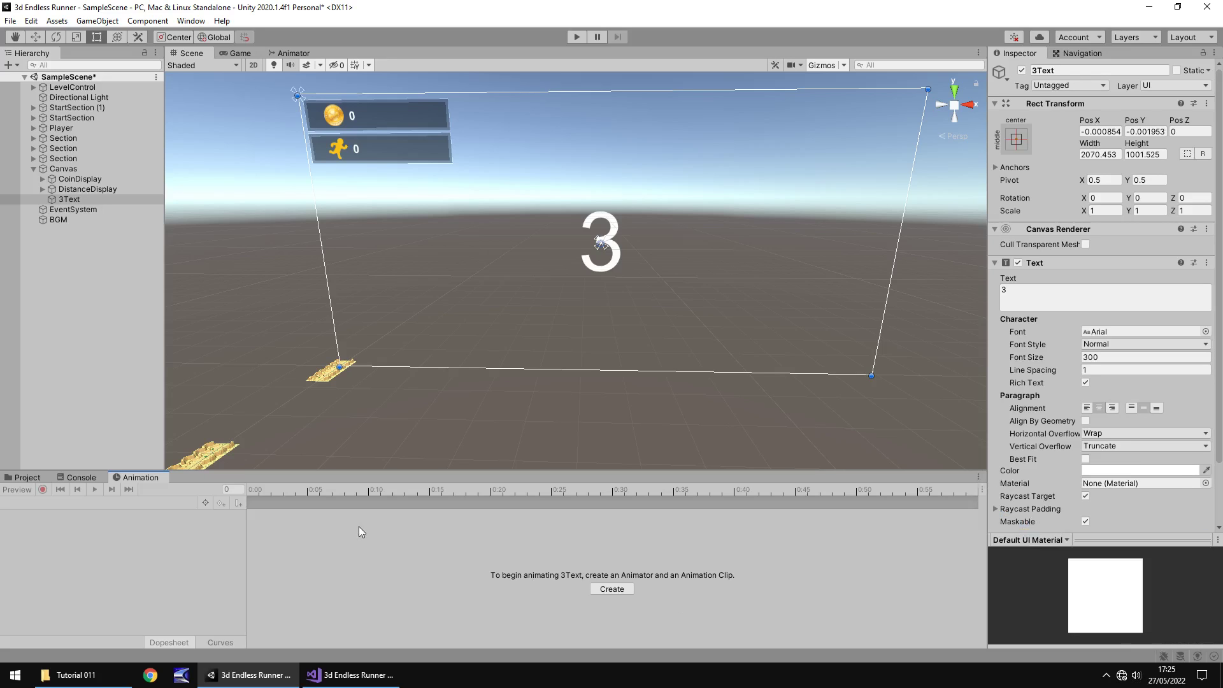
pyautogui.click(68, 198)
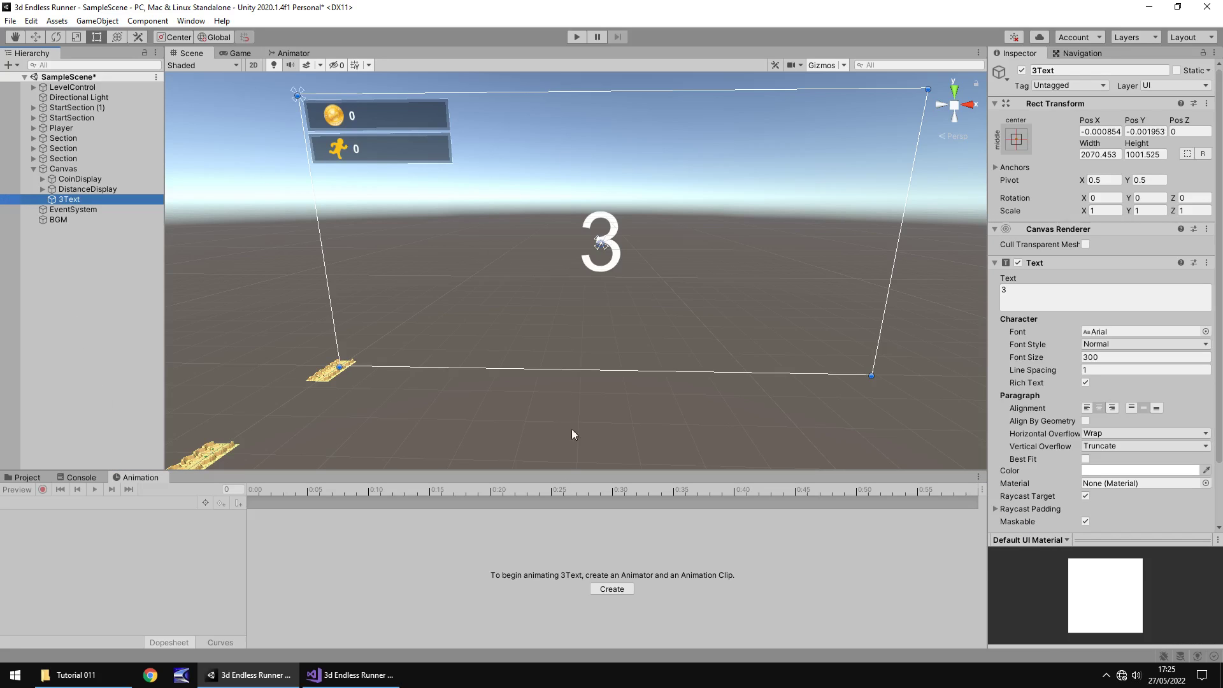
pyautogui.click(619, 587)
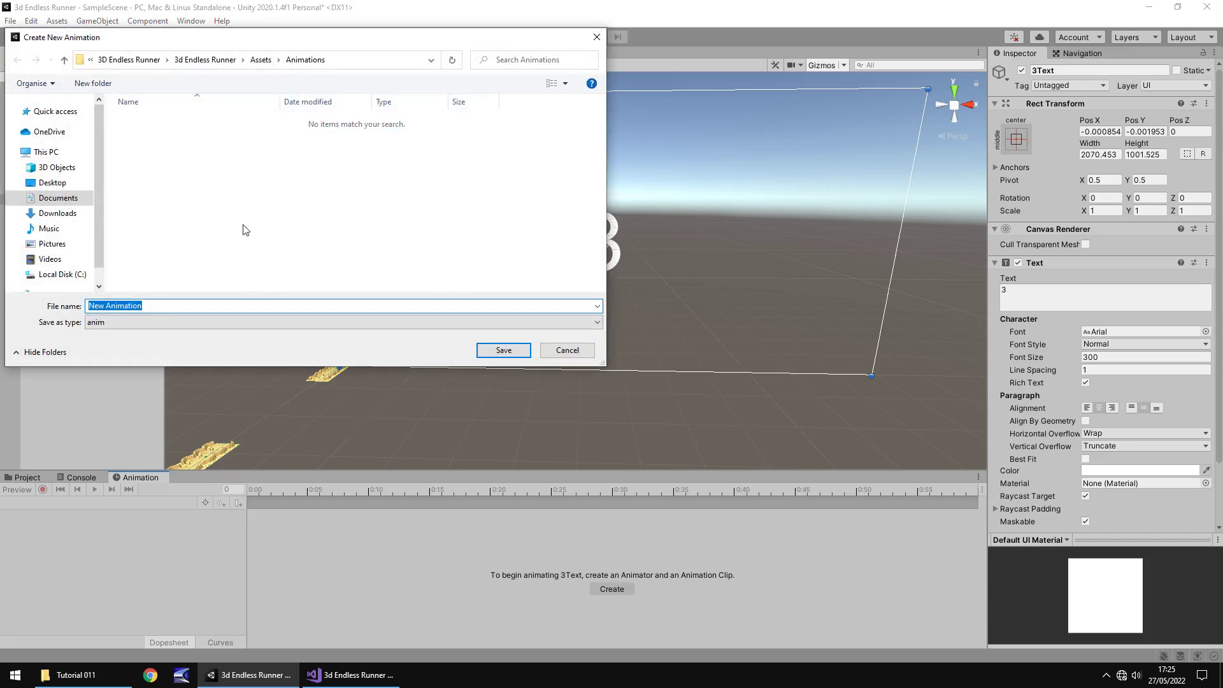
pyautogui.write('CountAnim')
pyautogui.press('Return')
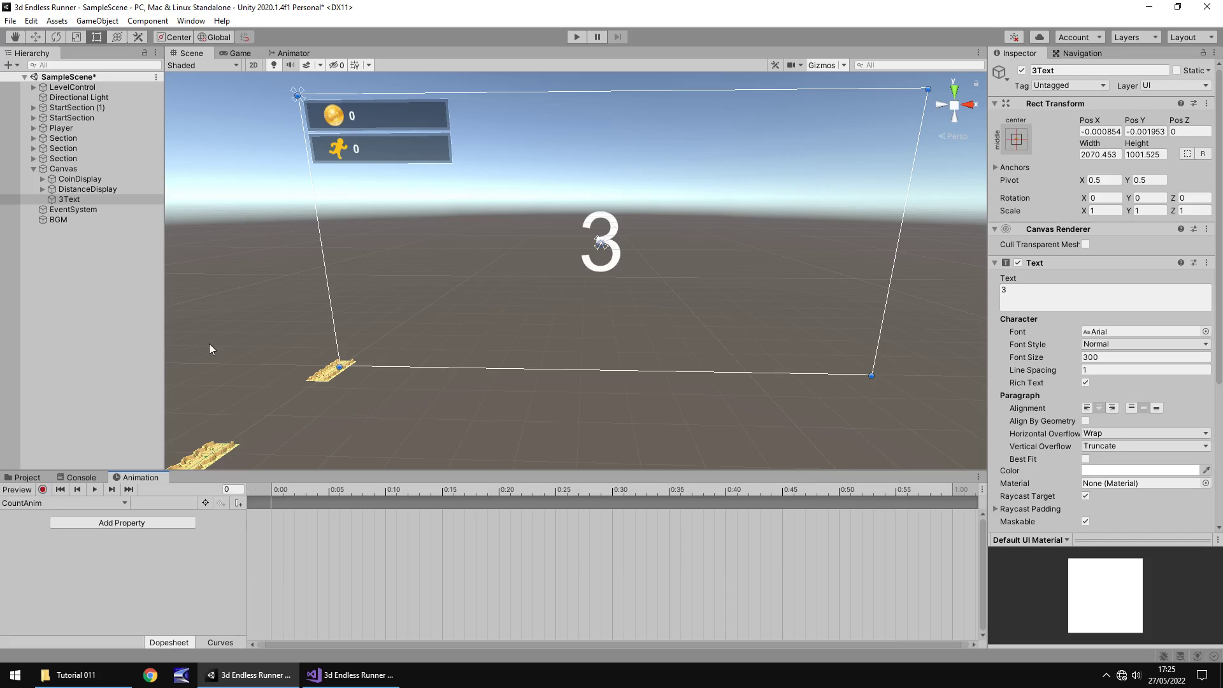
# Record a Rotation keyframe at 0:00 for 3Text, trying X 12.8 then resetting X to 0.
pyautogui.click(42, 489)
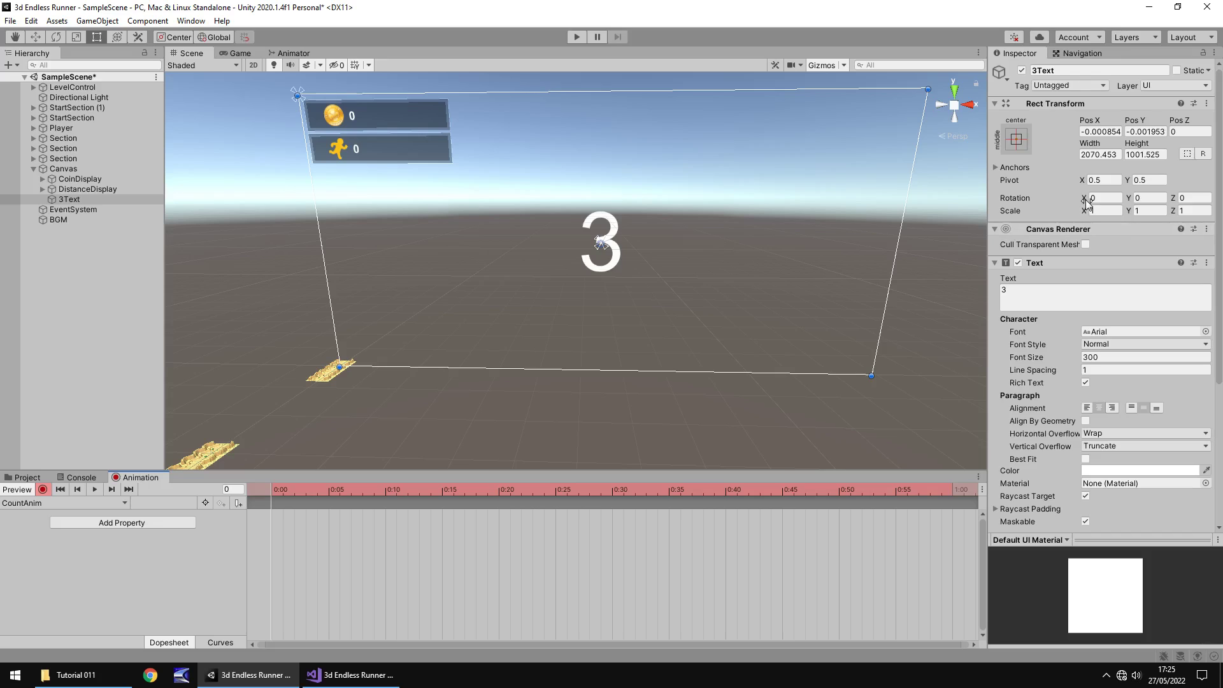
pyautogui.click(36, 37)
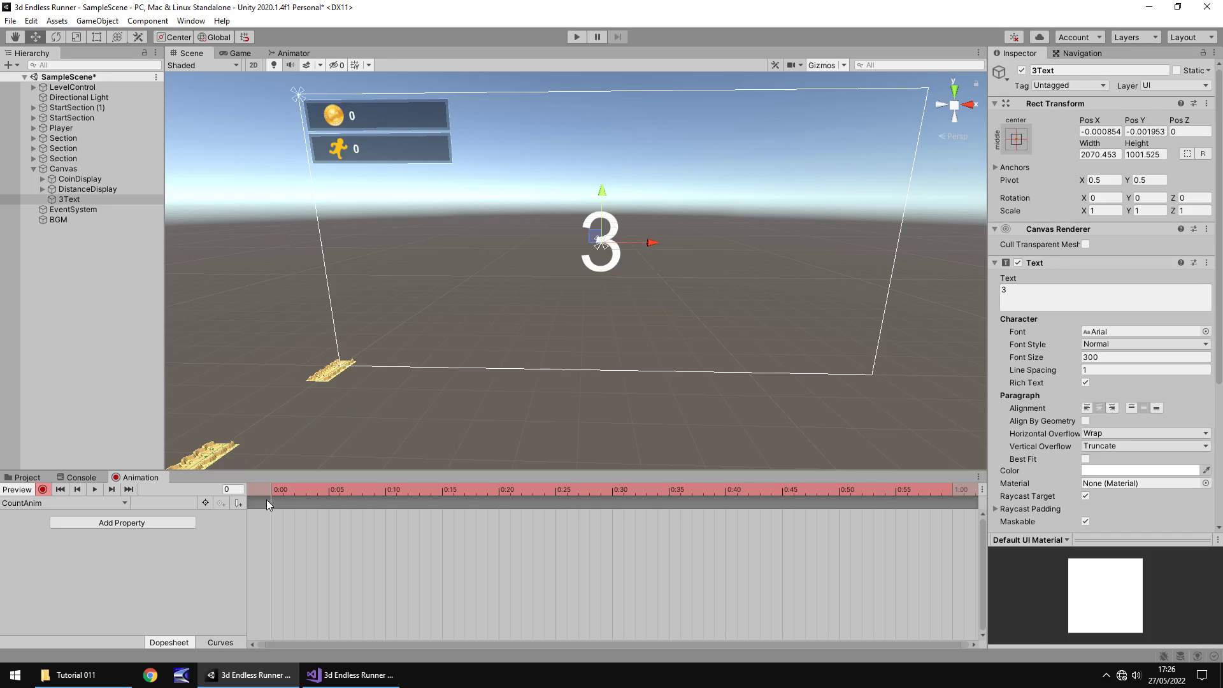
pyautogui.click(232, 490)
pyautogui.click(1109, 198)
pyautogui.write('12.8')
pyautogui.press('Return')
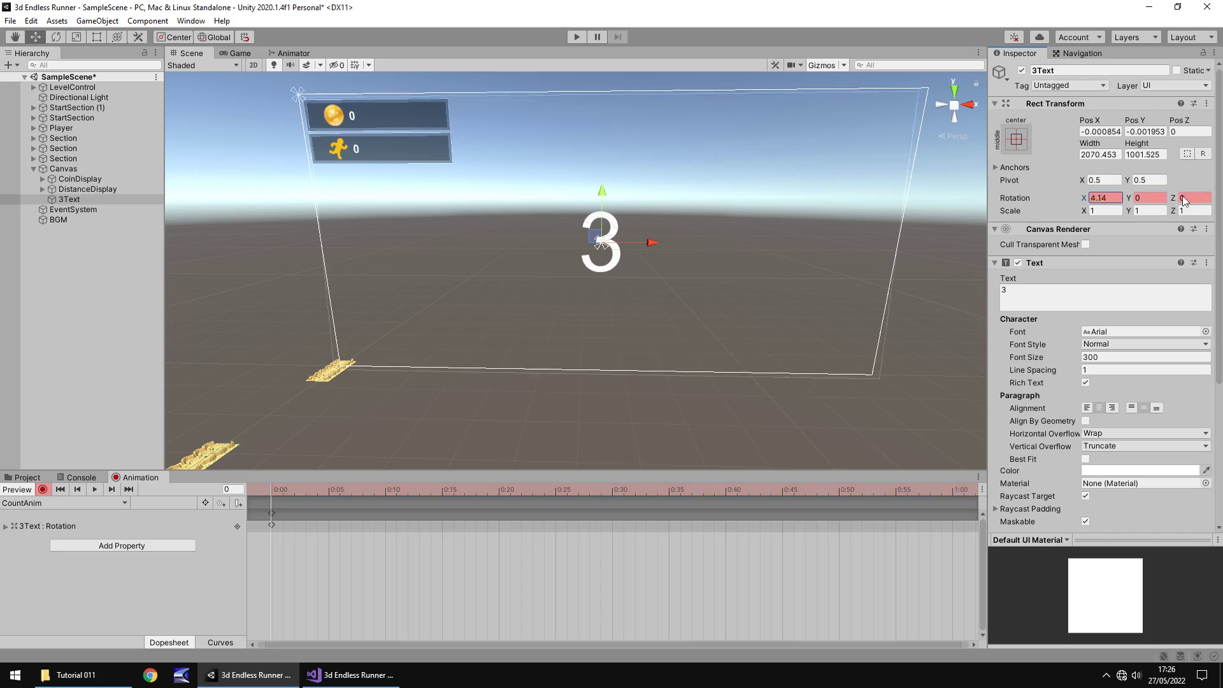
pyautogui.moveTo(146, 209); pyautogui.dragTo(1056, 196)
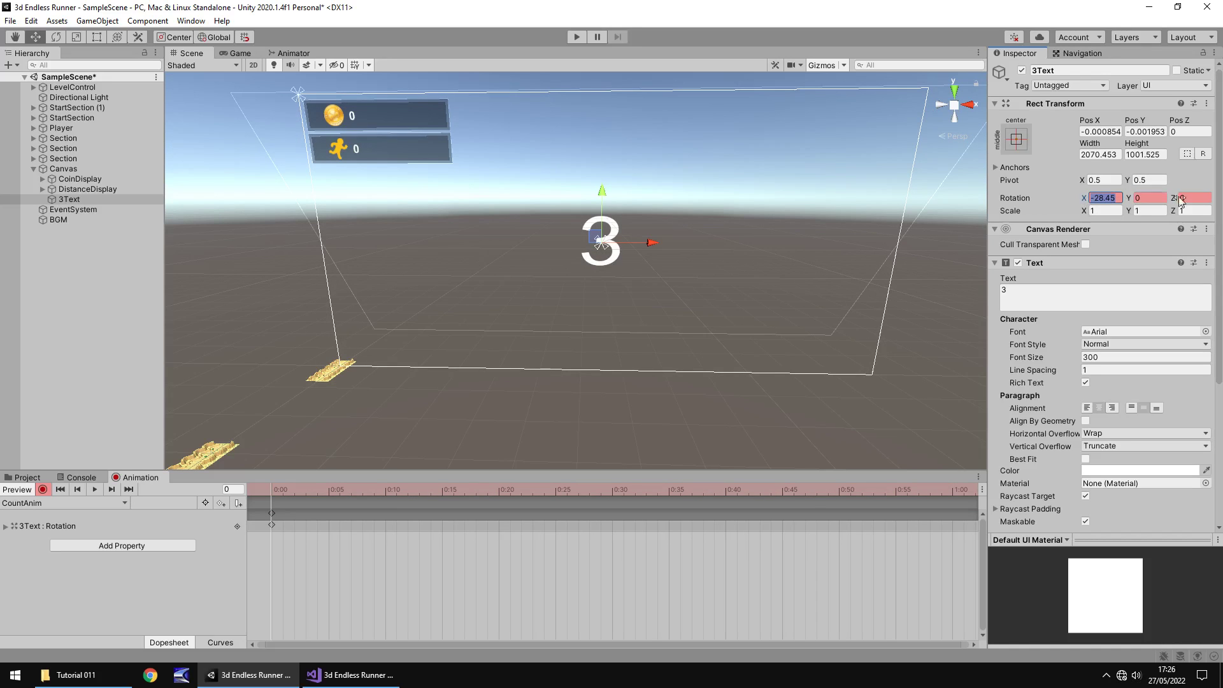
pyautogui.write('0')
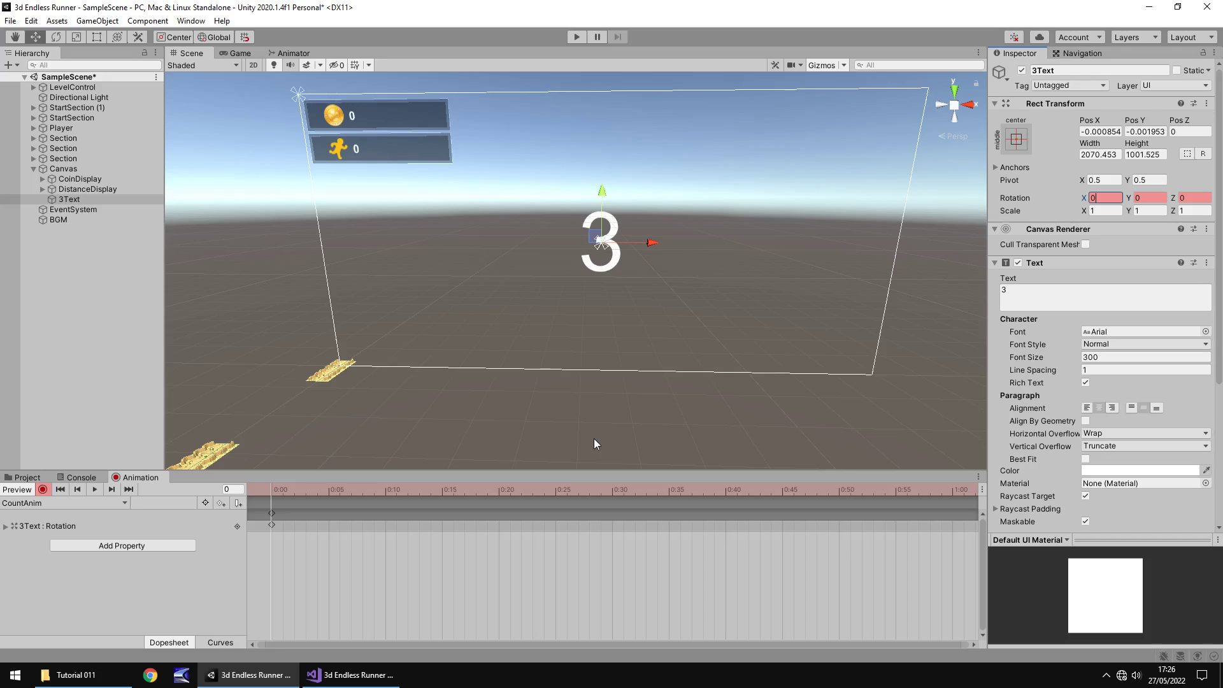
# Jump the playhead to frame 30 and key Rotation X at 0 there.
pyautogui.click(236, 489)
pyautogui.doubleClick(227, 489)
pyautogui.write('30')
pyautogui.press('Return')
pyautogui.click(1091, 198)
pyautogui.moveTo(1081, 200); pyautogui.dragTo(1013, 203)
pyautogui.click(1115, 204)
pyautogui.write('0')
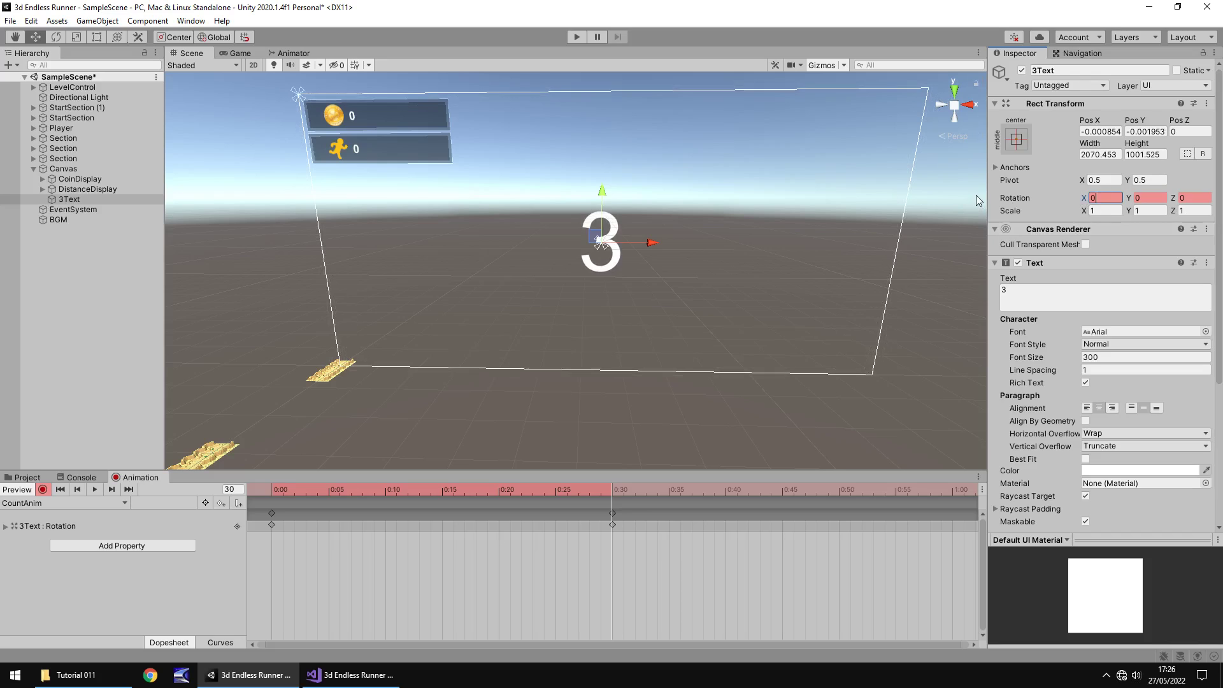
# Set the clip to 60 samples and key Rotation X to 90 at 1:00.
pyautogui.click(271, 513)
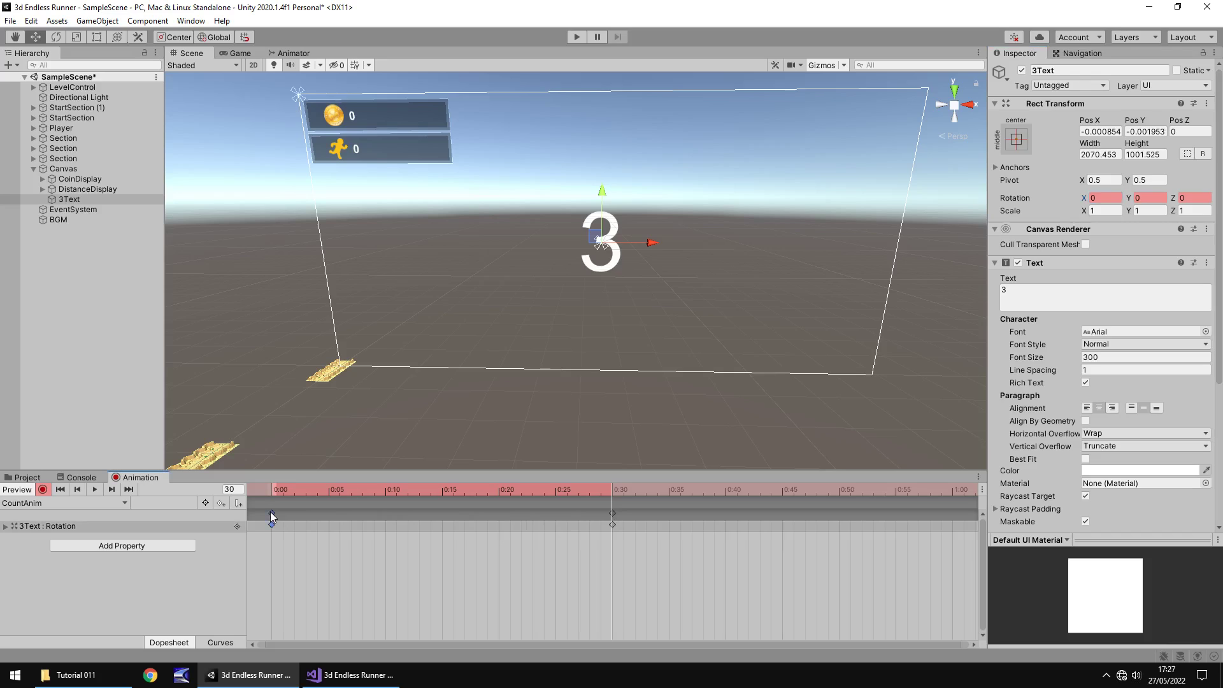
pyautogui.click(611, 514)
pyautogui.click(231, 489)
pyautogui.press('Return')
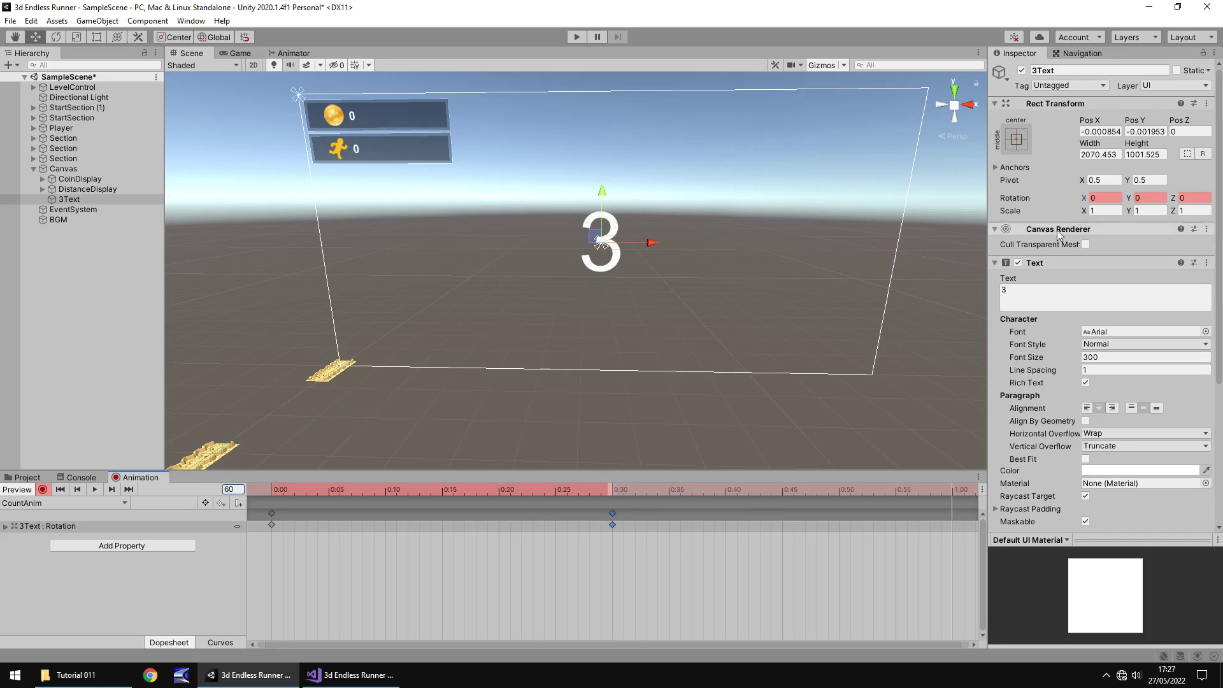
pyautogui.click(1108, 199)
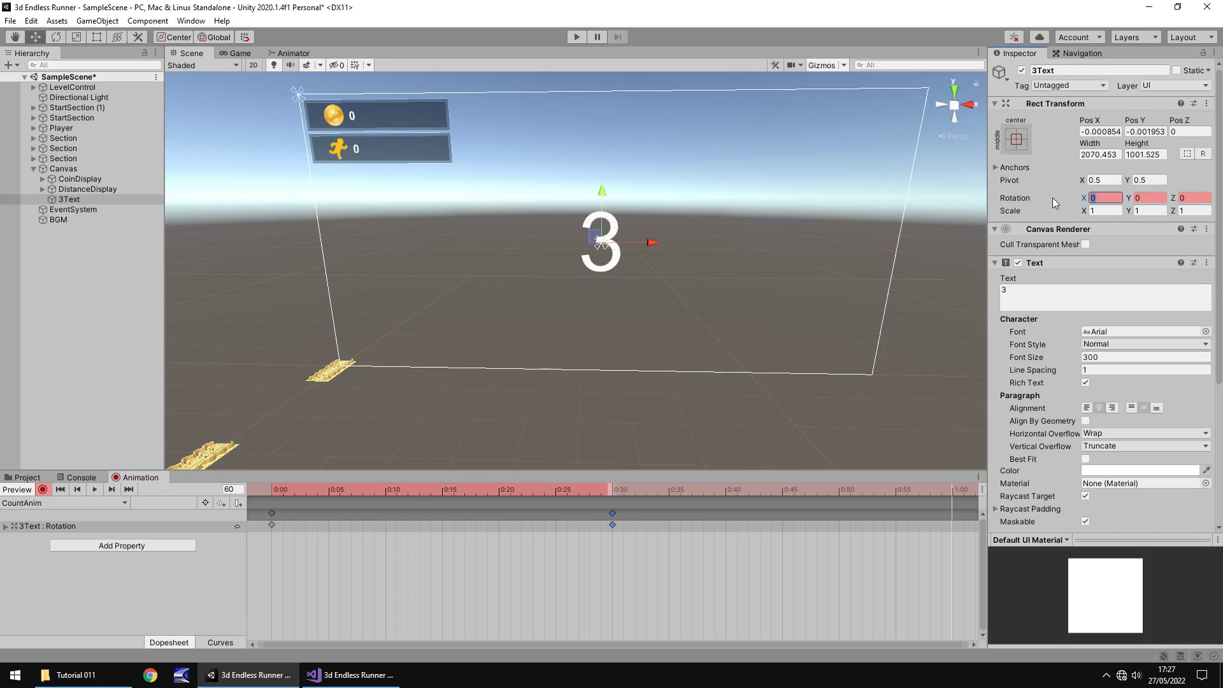
pyautogui.write('90')
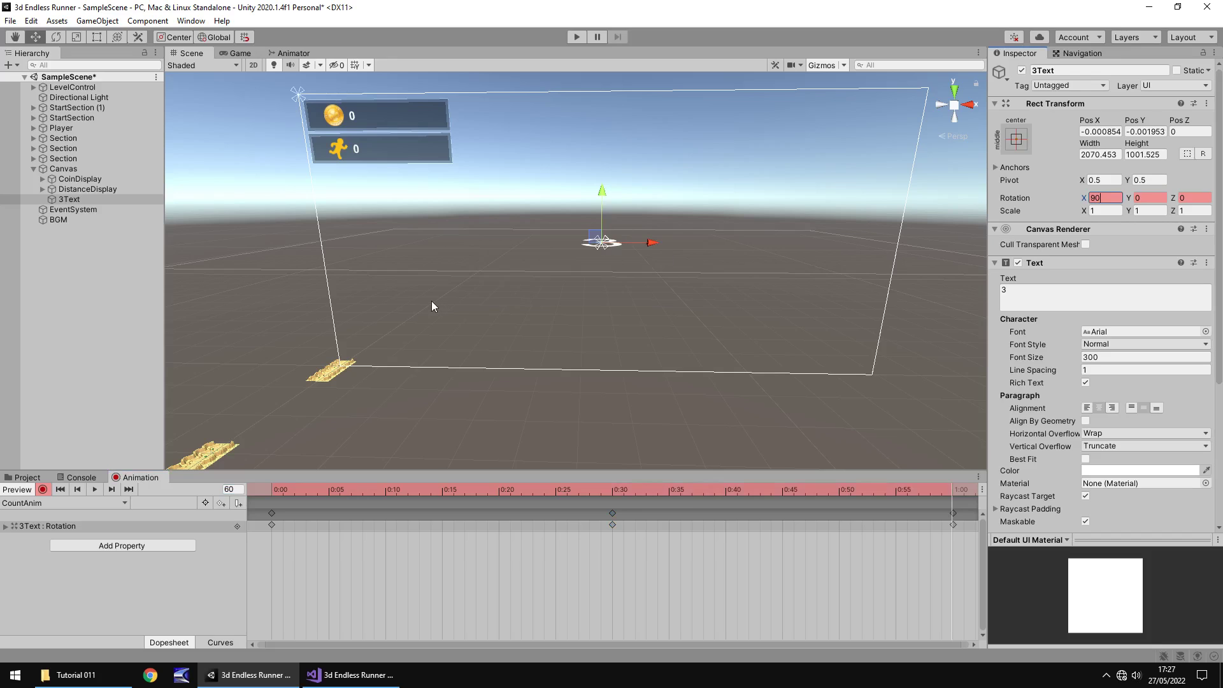
# Stop recording, untick Loop Time on CountAnim, and run a test play of the countdown.
pyautogui.click(42, 491)
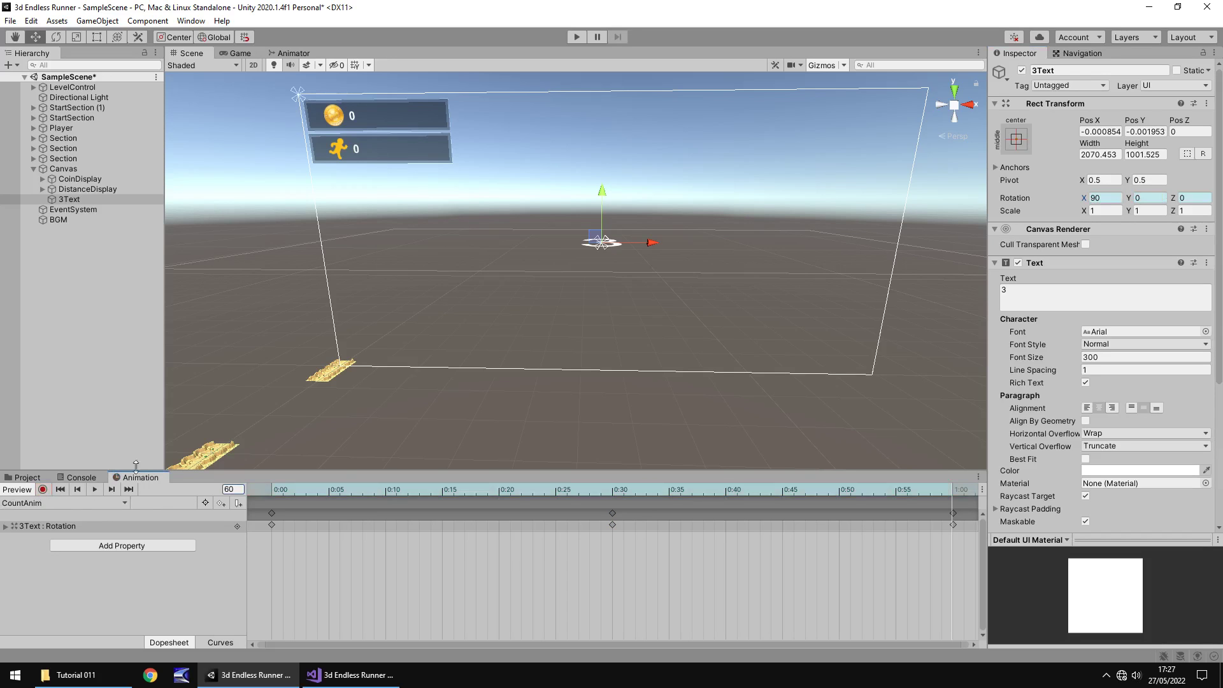
pyautogui.click(27, 477)
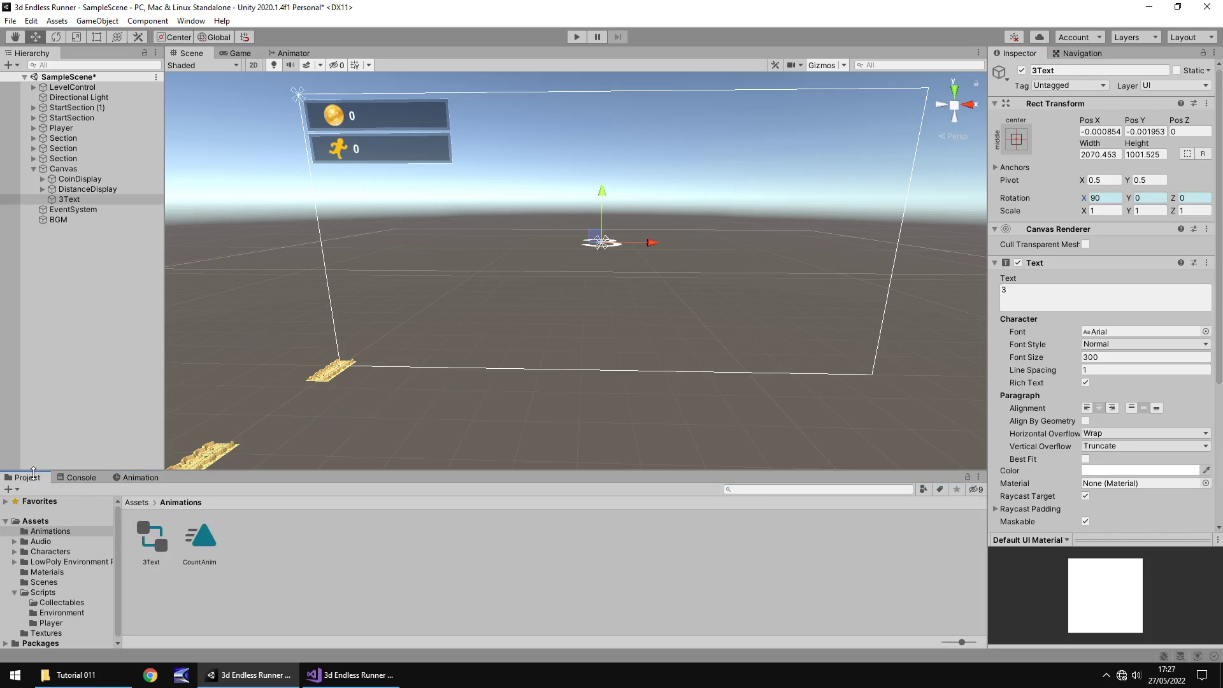
pyautogui.click(204, 541)
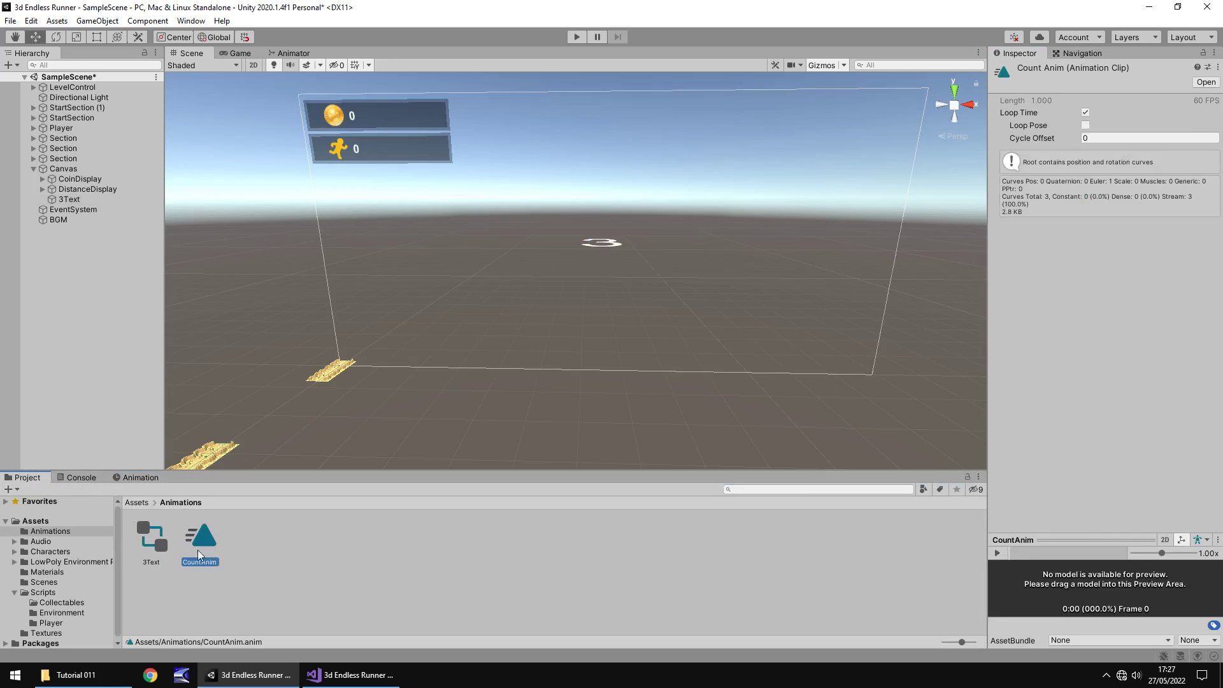
pyautogui.click(1086, 112)
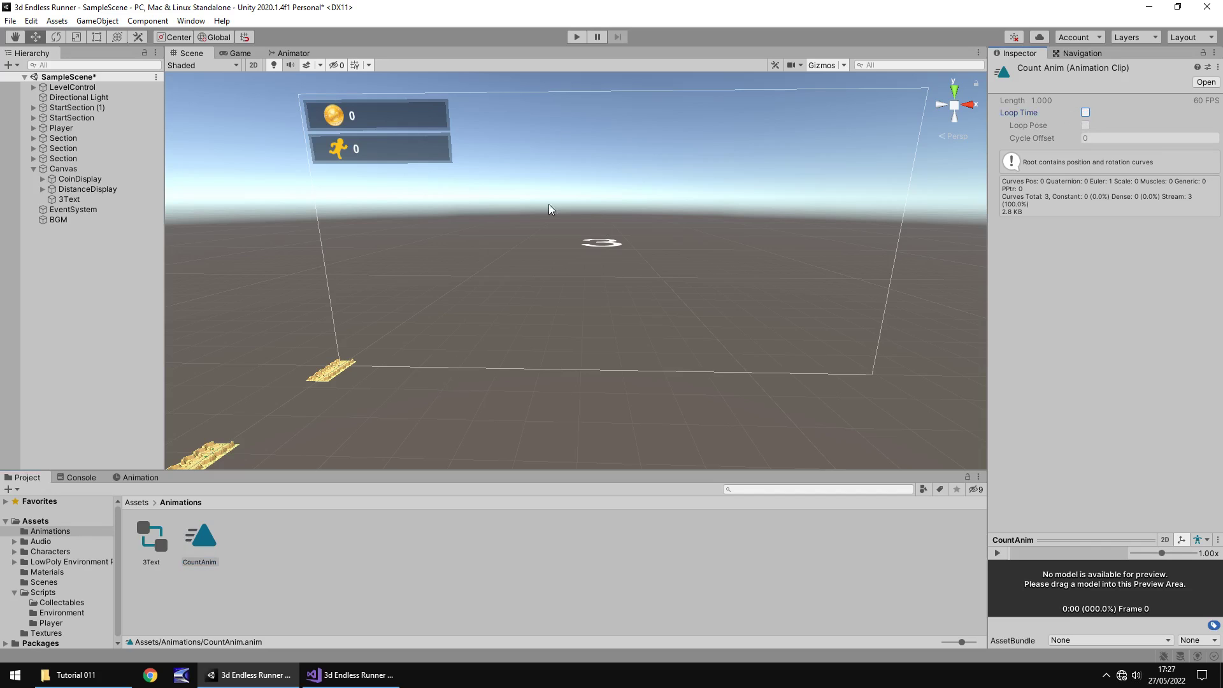
pyautogui.click(575, 37)
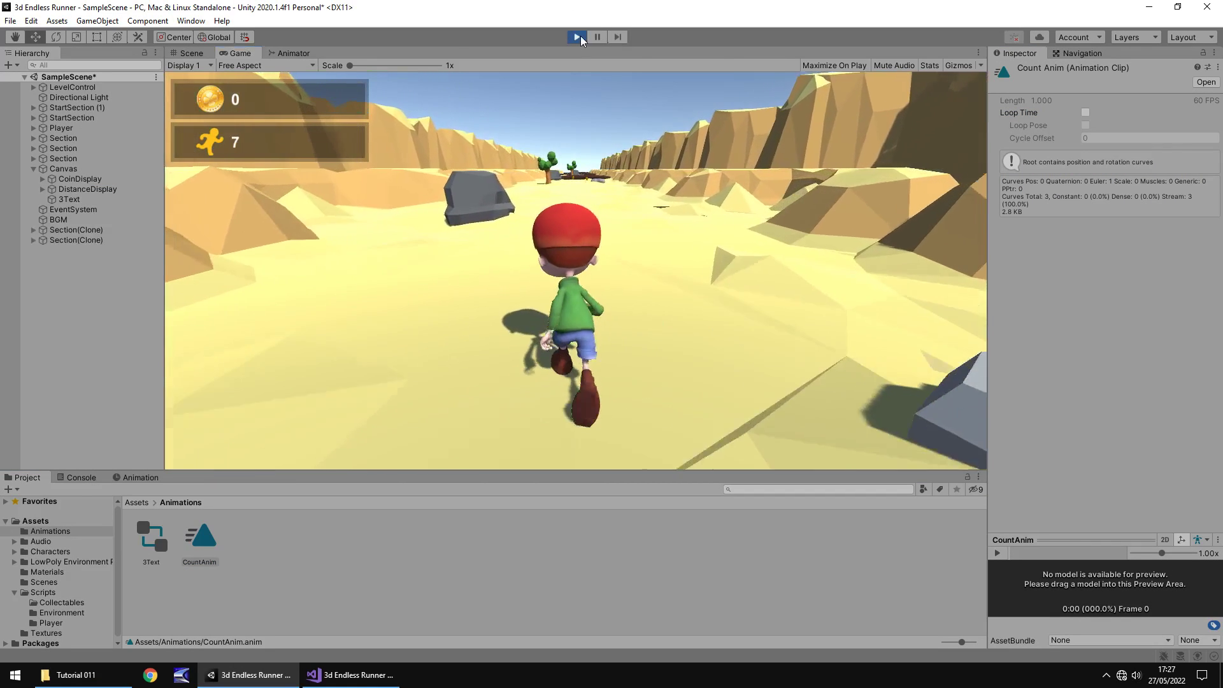
pyautogui.click(578, 37)
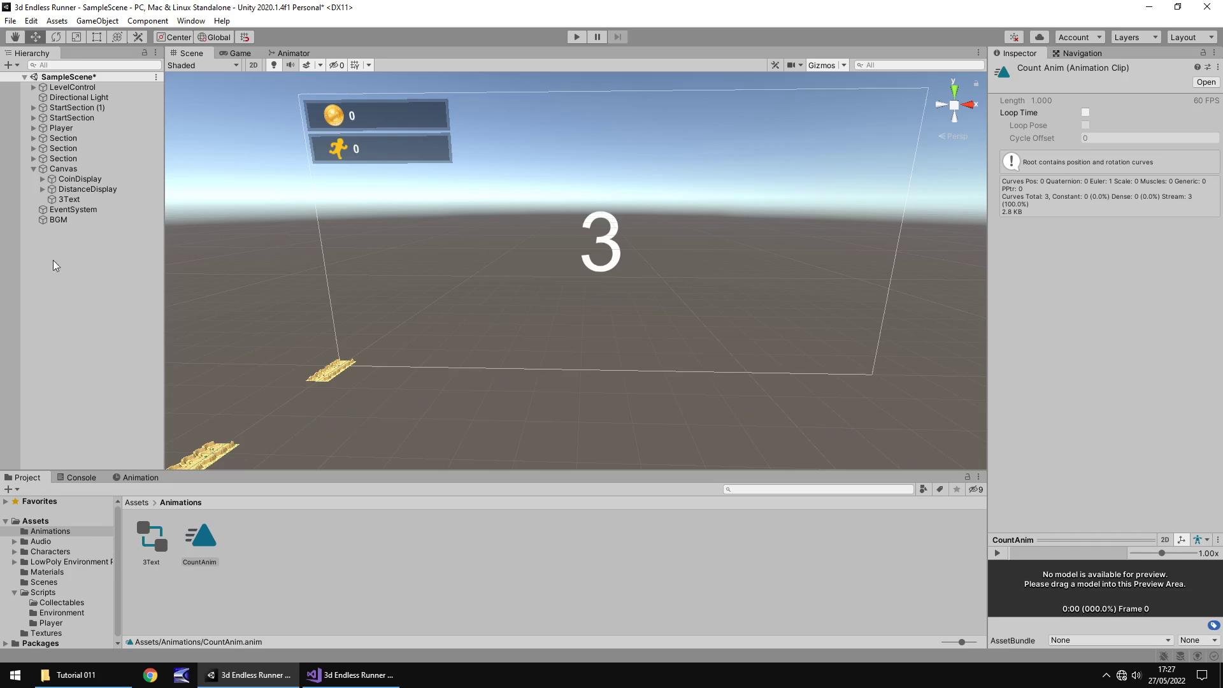
# Duplicate 3Text three times, naming the copies 2Text, 1Text and GOText.
pyautogui.click(67, 201)
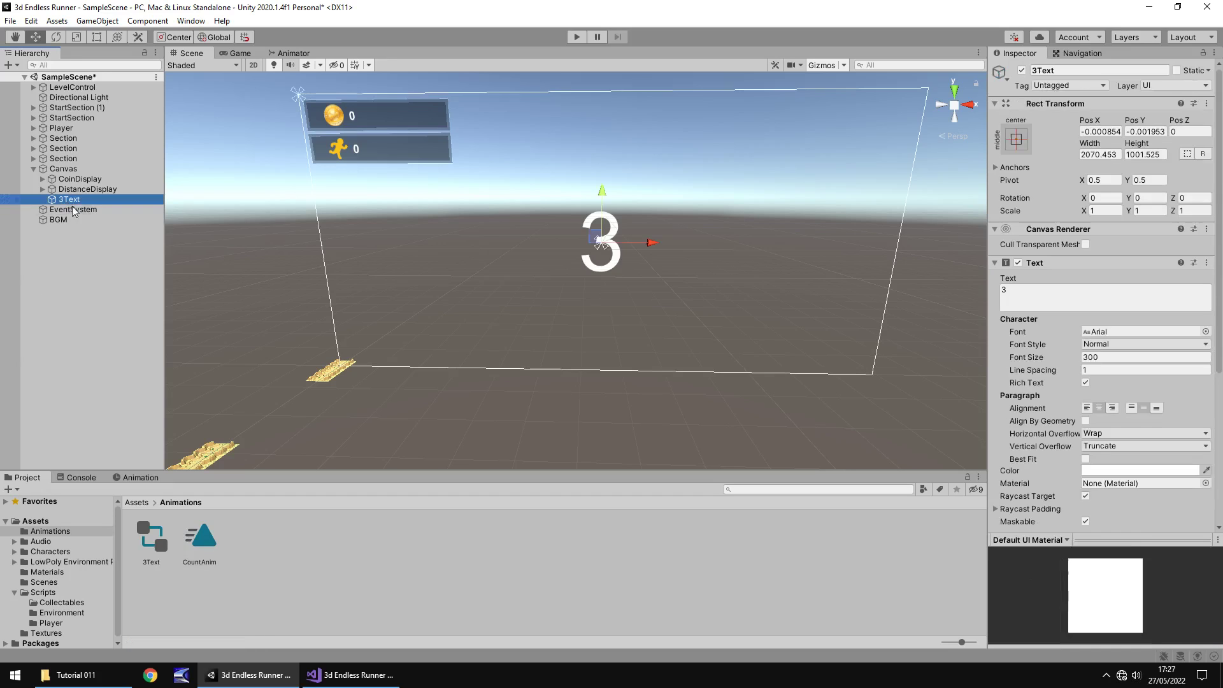
pyautogui.hotkey('ctrl', 'd')
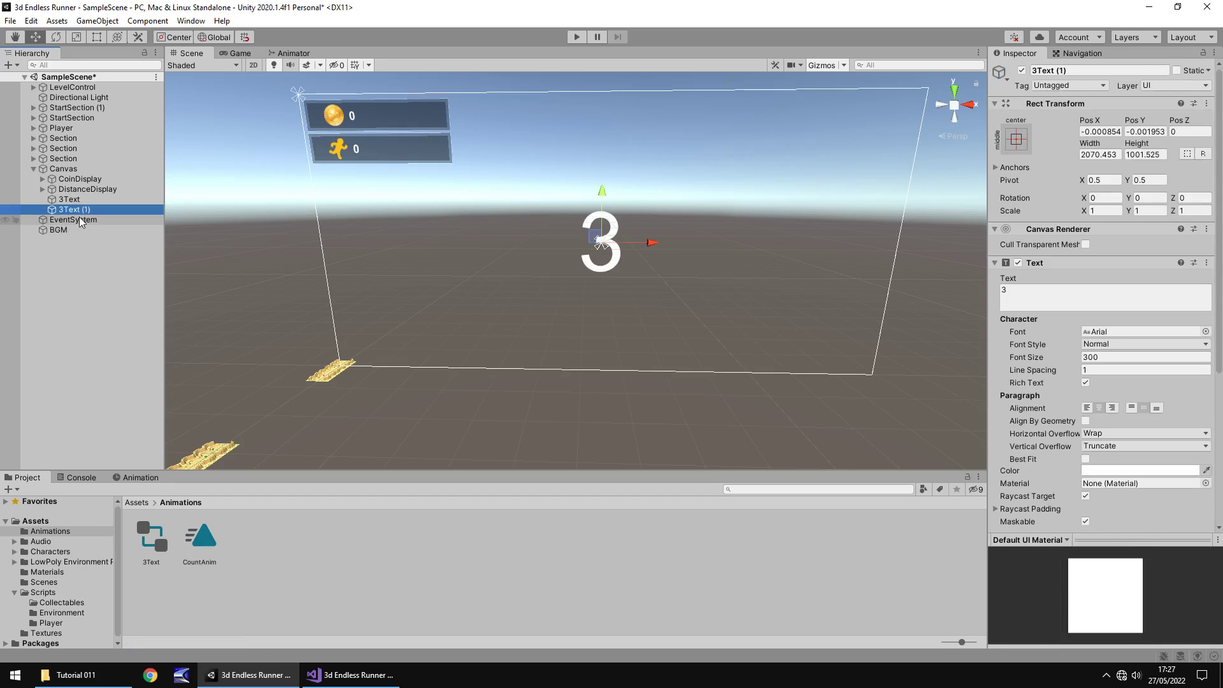
pyautogui.write('2T')
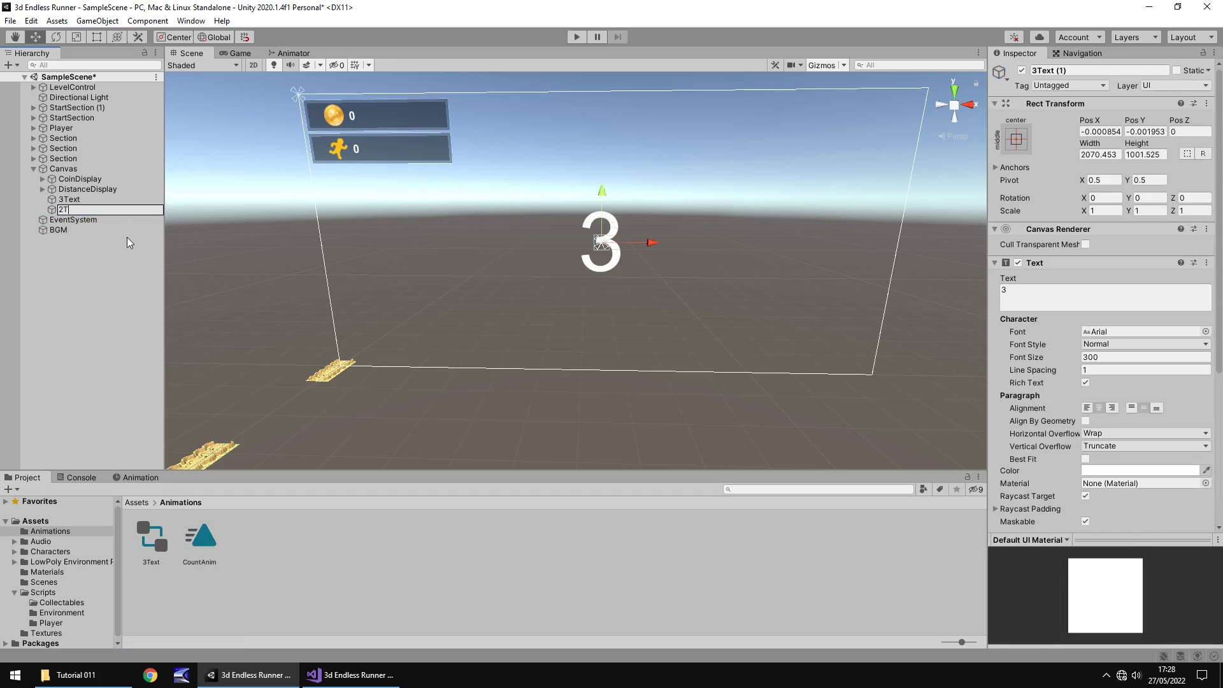
pyautogui.write('ext')
pyautogui.press('Return')
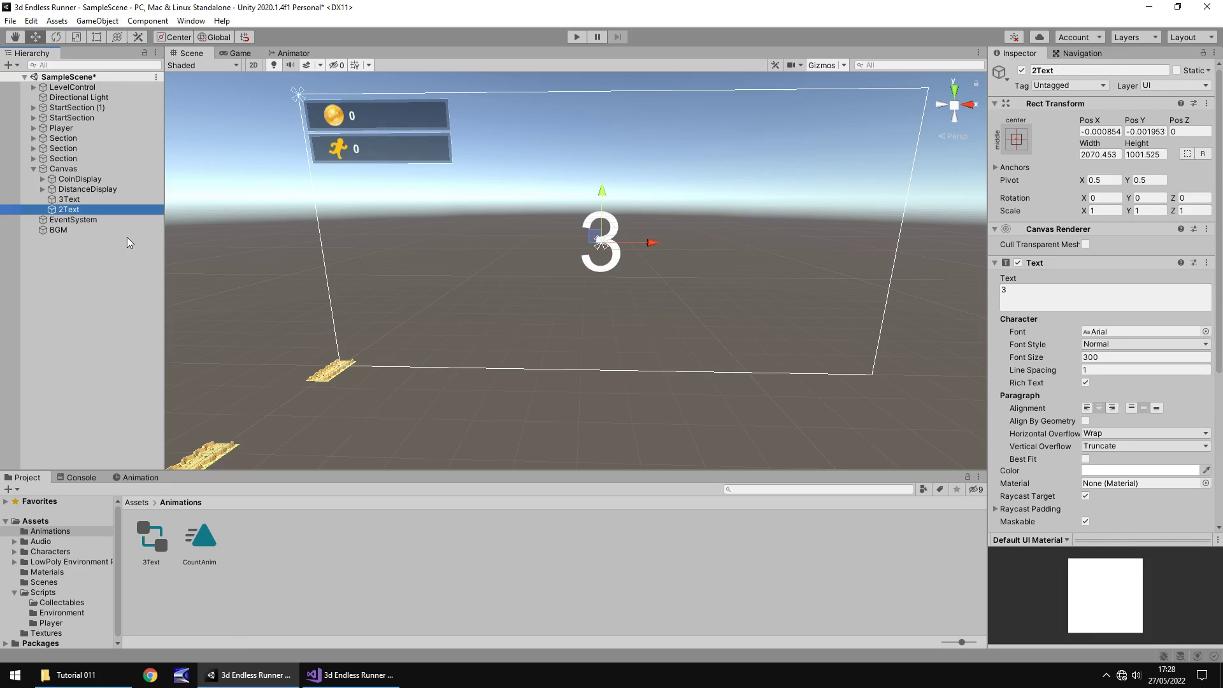
pyautogui.hotkey('ctrl', 'd')
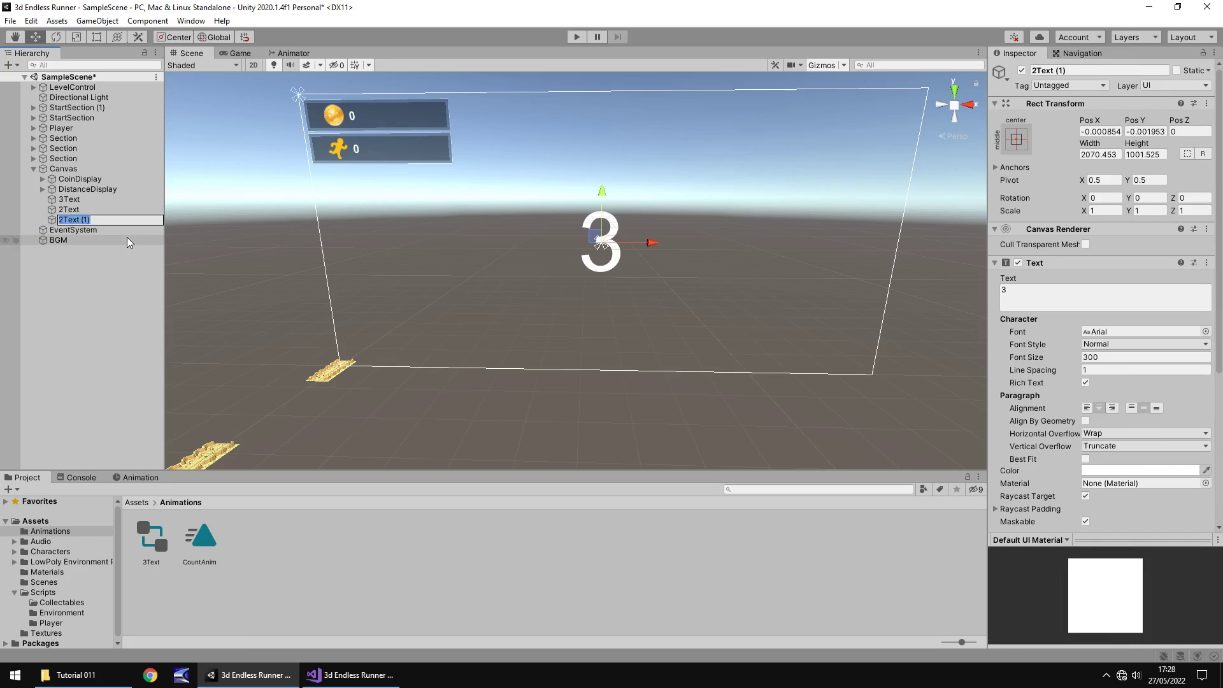
pyautogui.write('1Text')
pyautogui.press('Return')
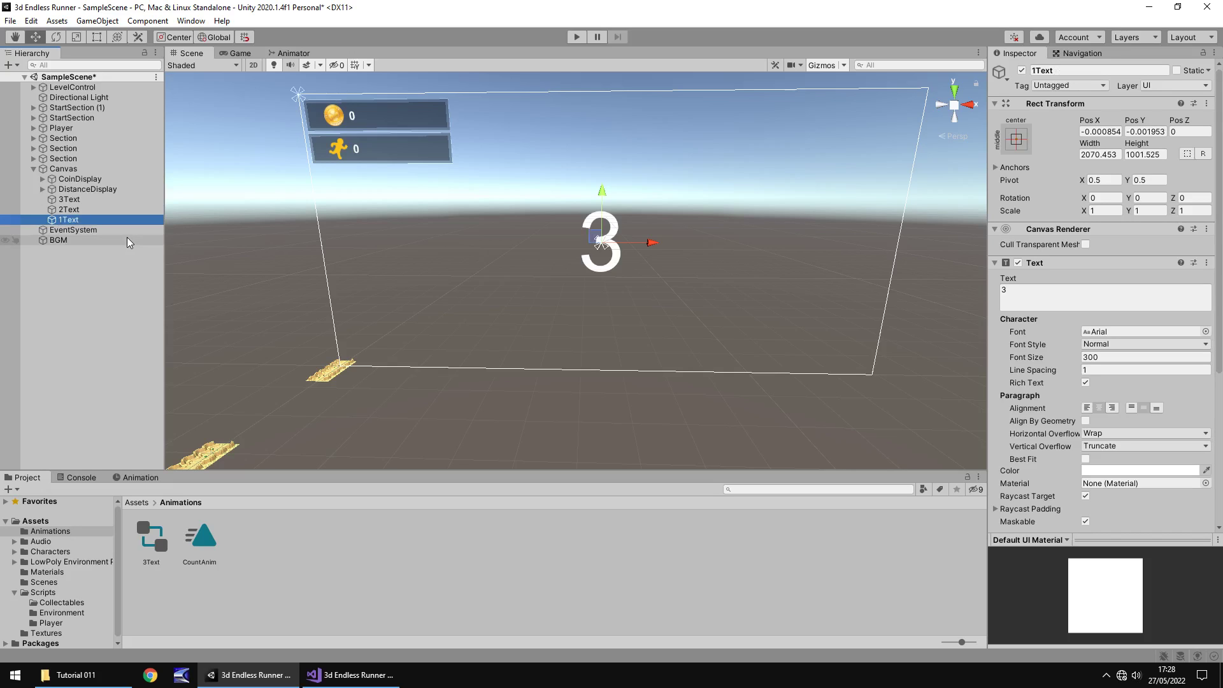
pyautogui.hotkey('ctrl', 'd')
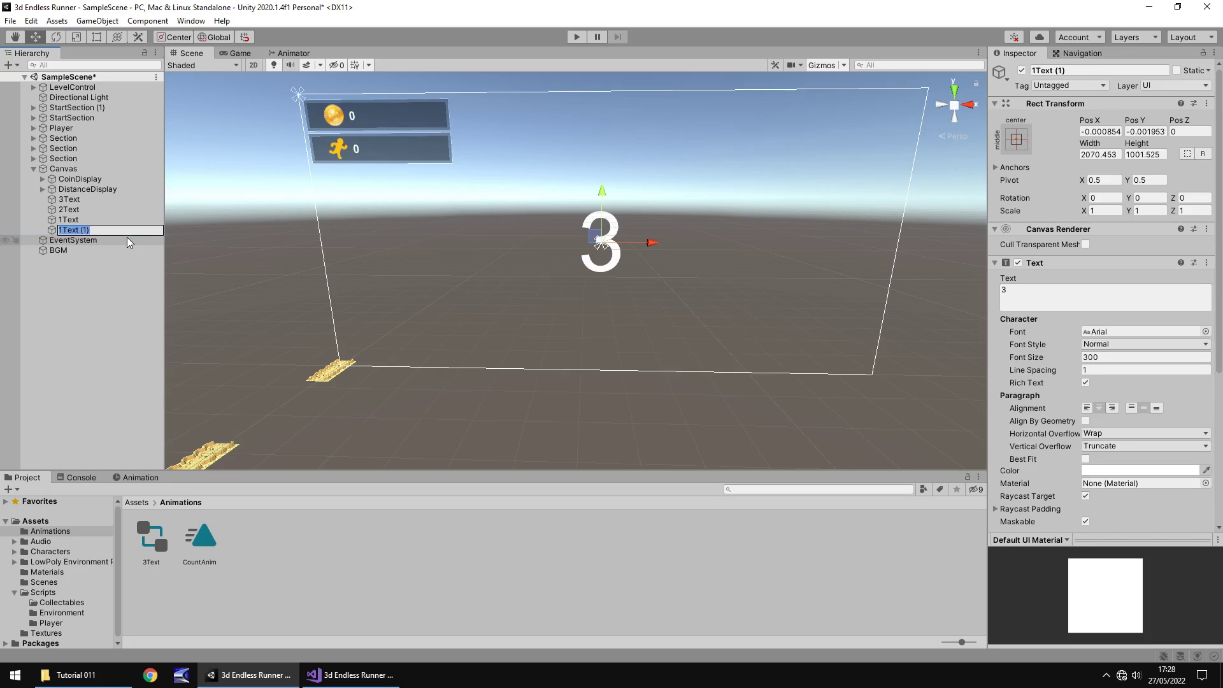
pyautogui.write('GOText')
pyautogui.press('Return')
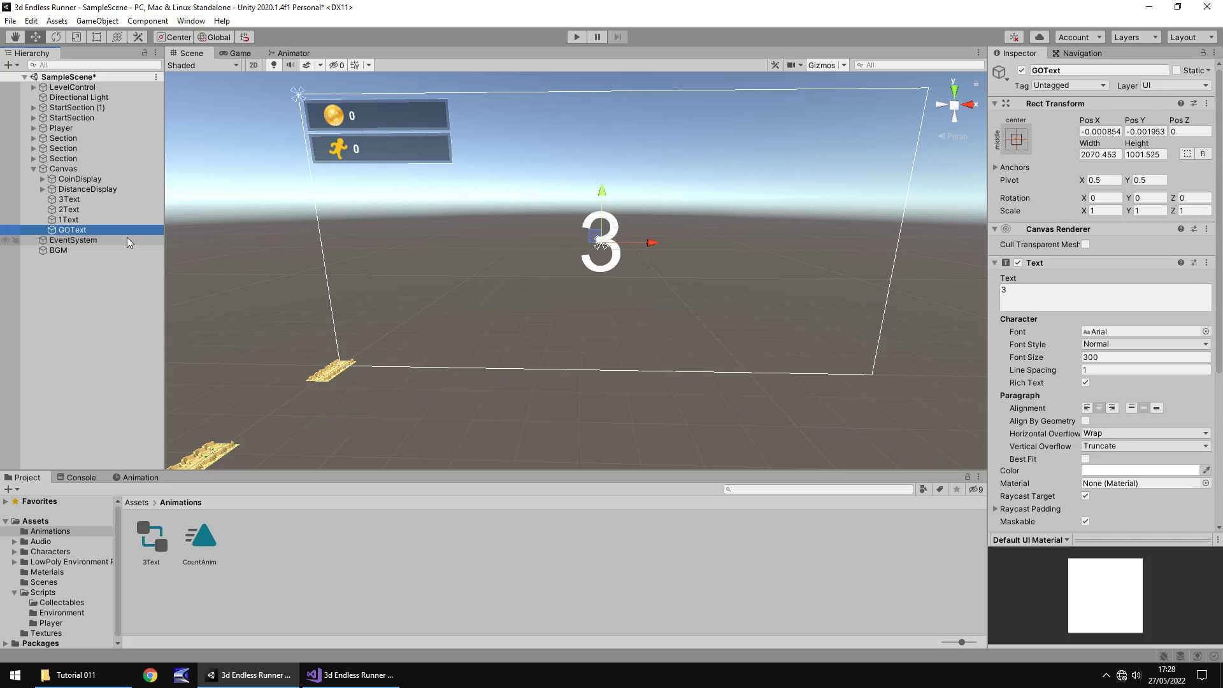
# Change the Text field of 2Text, 1Text and GOText to 2, 1 and GO!
pyautogui.click(81, 209)
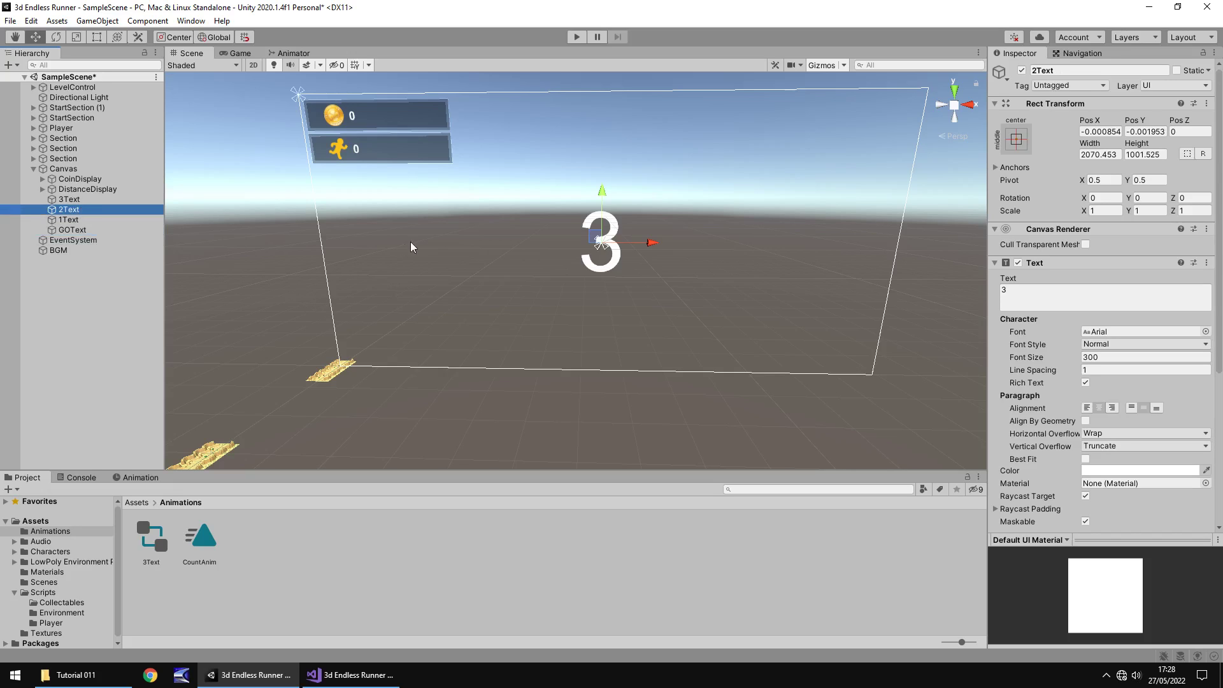
pyautogui.click(1029, 295)
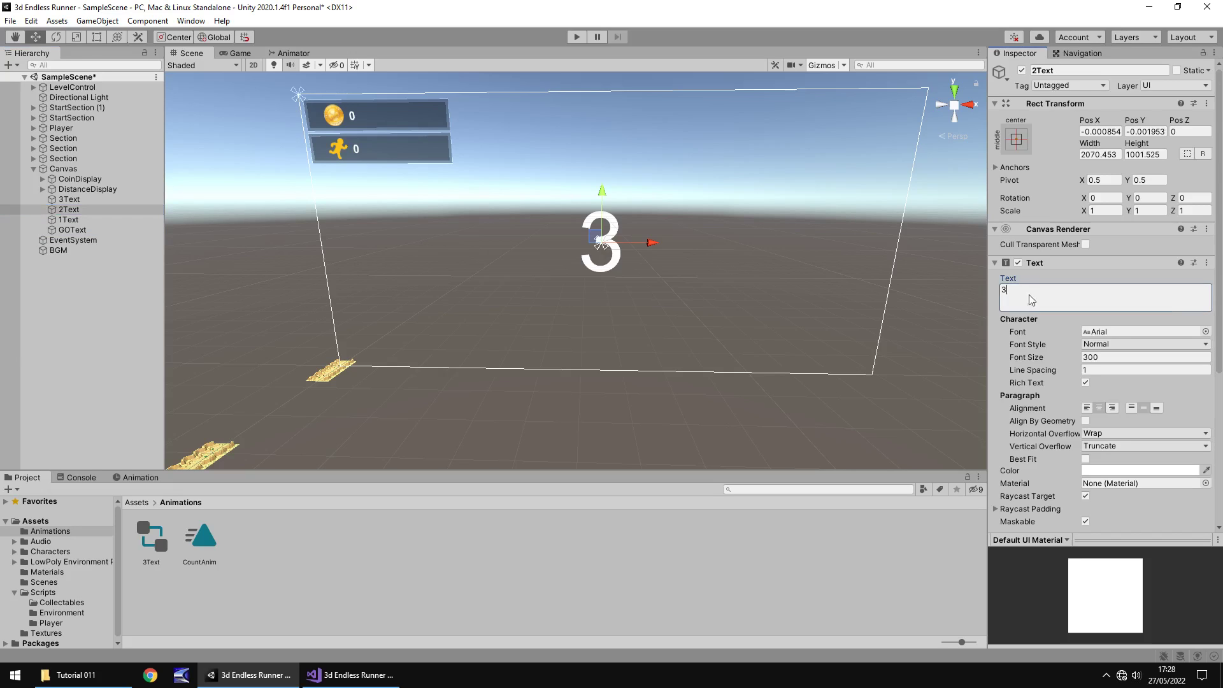
pyautogui.write('2')
pyautogui.click(78, 221)
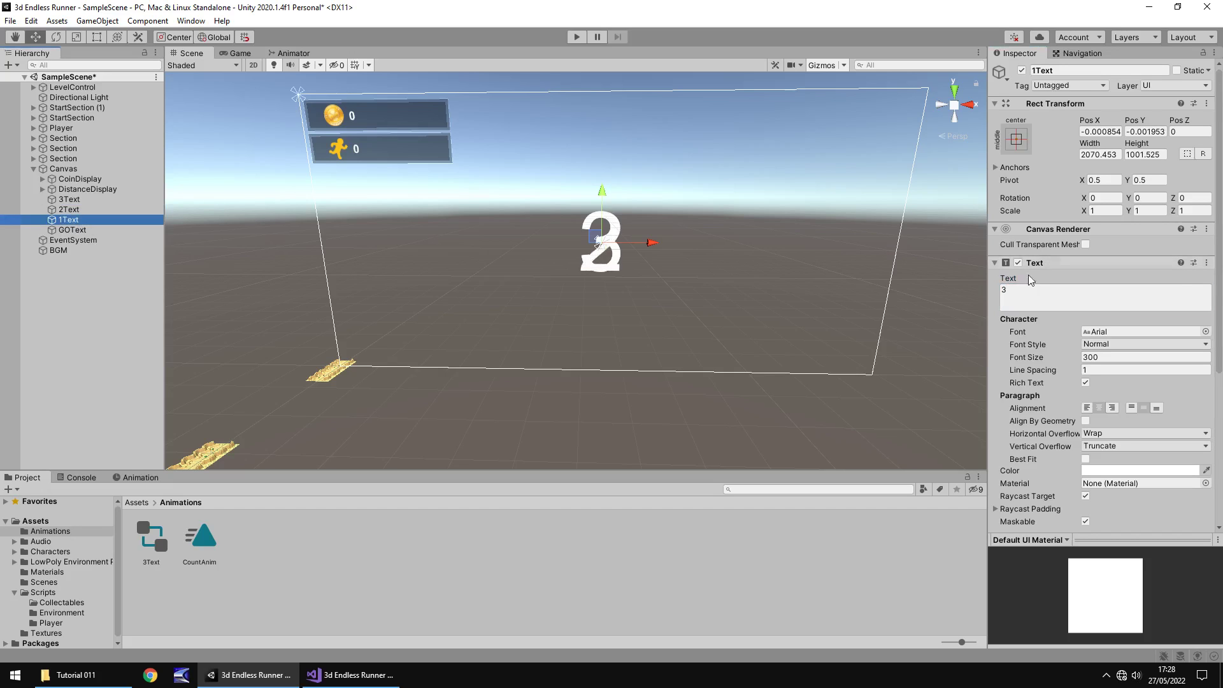
pyautogui.click(1030, 290)
pyautogui.write('1')
pyautogui.click(72, 230)
pyautogui.click(1137, 305)
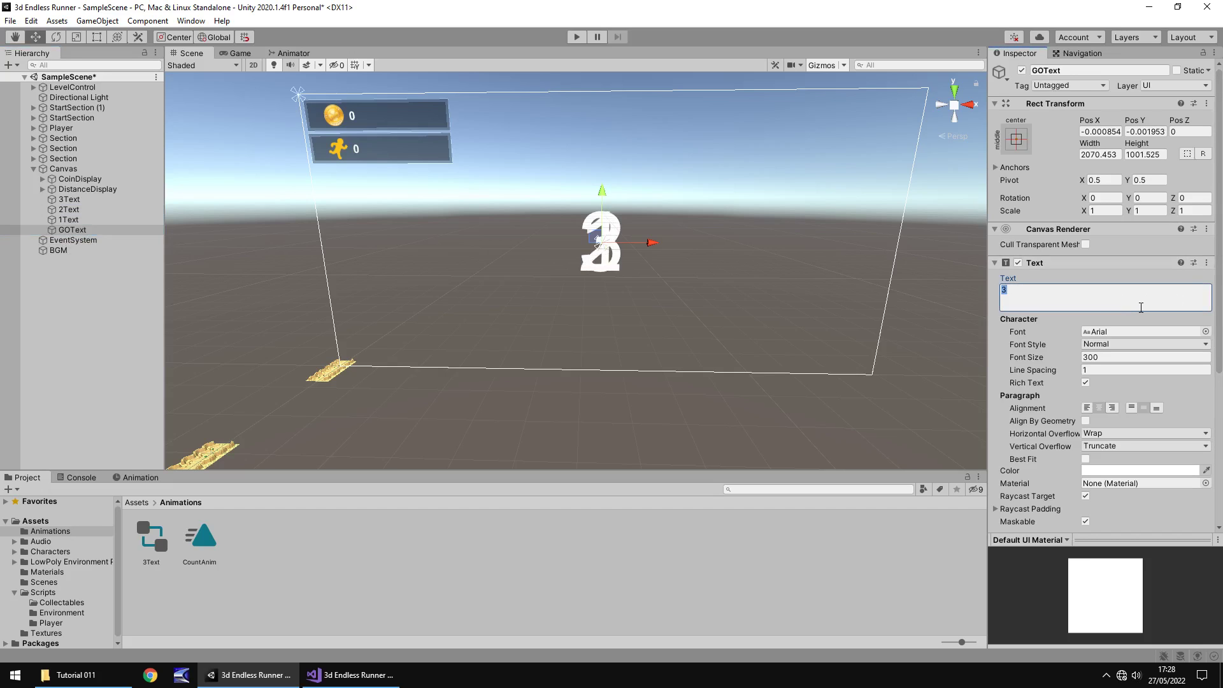
pyautogui.write('GO!')
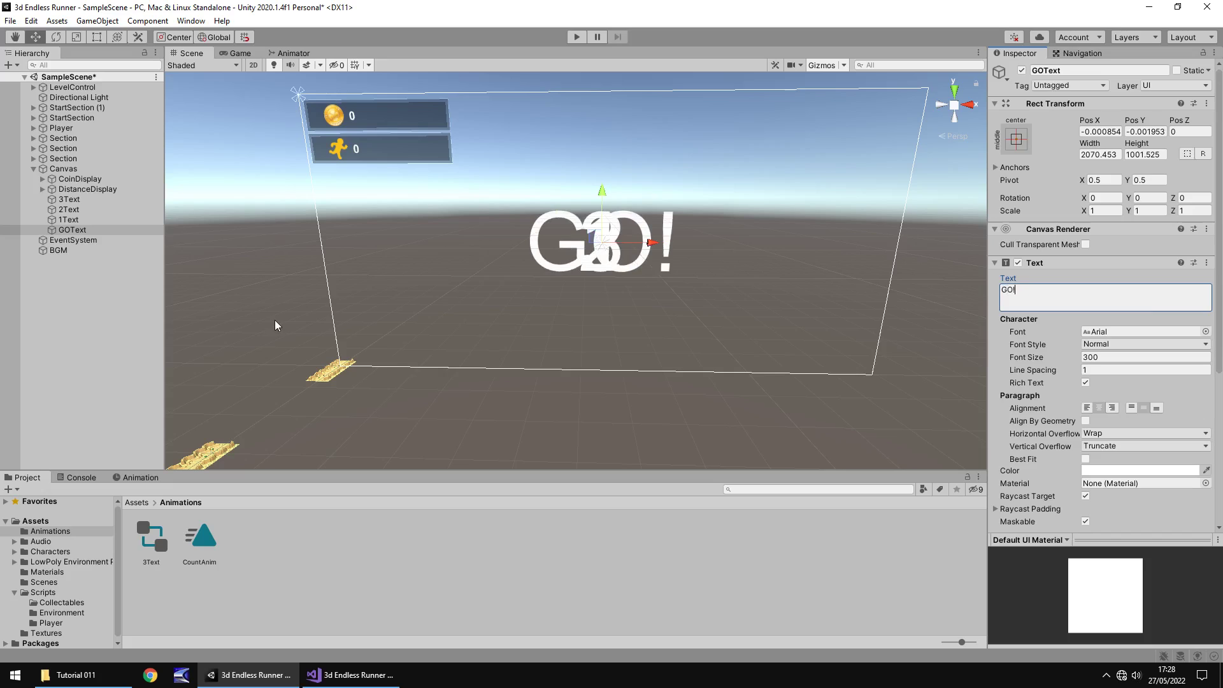
# Select all four countdown texts and untick their active checkbox.
pyautogui.keyDown('shift'); pyautogui.click(78, 198); pyautogui.keyUp('shift')
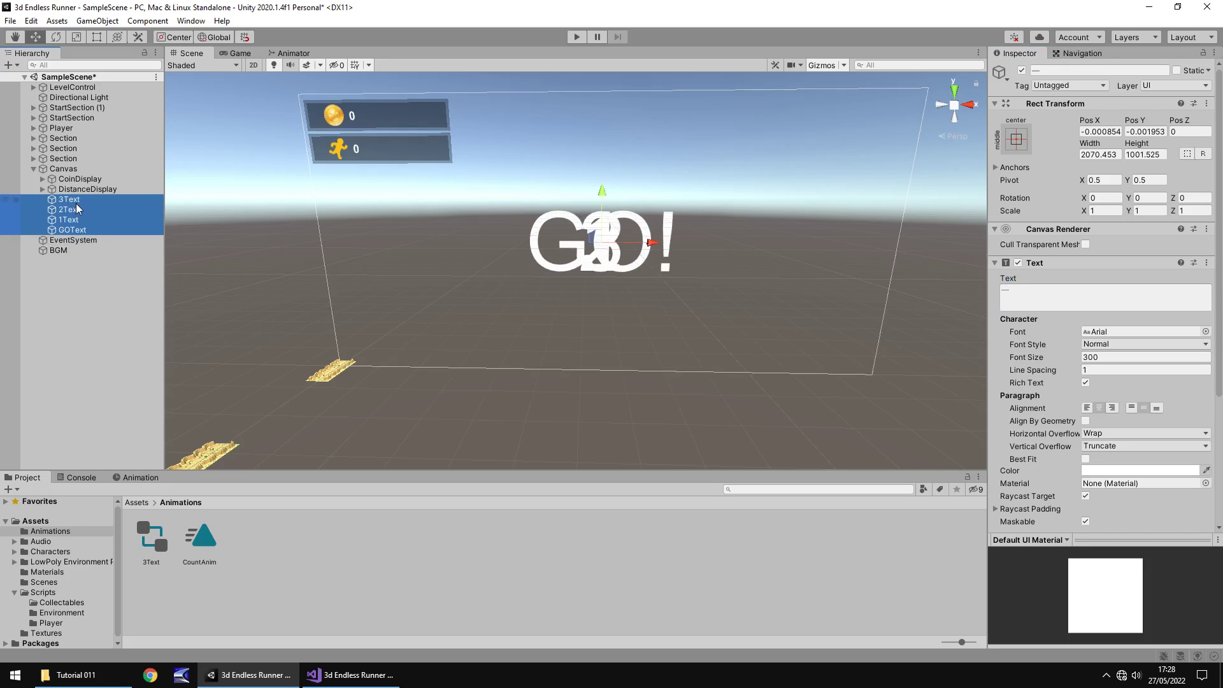
pyautogui.click(1022, 71)
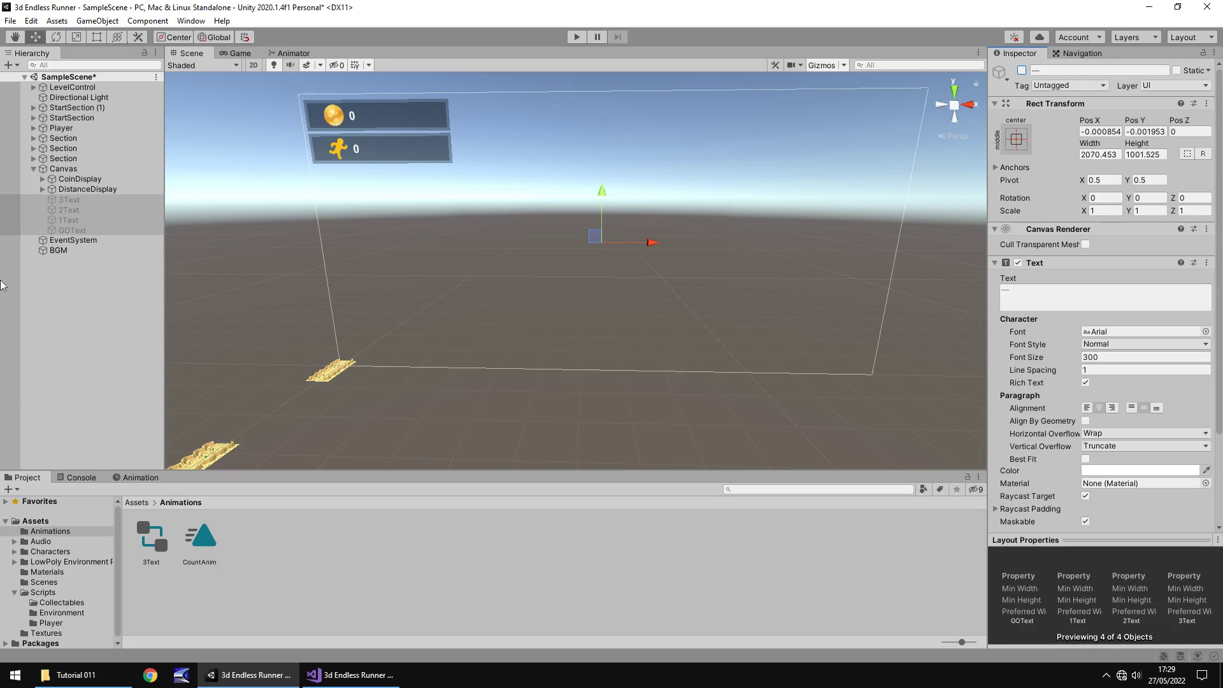
# Add a Raw Image under the Canvas, set its anchors to stretch and colour it black.
pyautogui.click(100, 21)
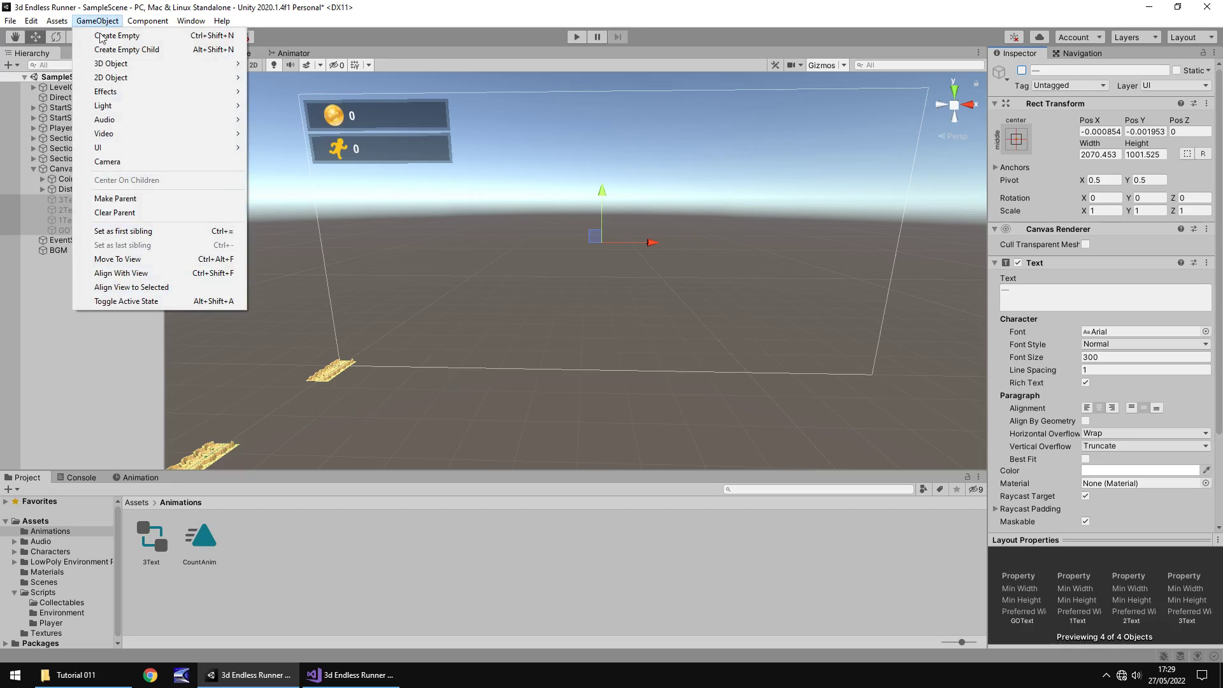
pyautogui.moveTo(116, 148)
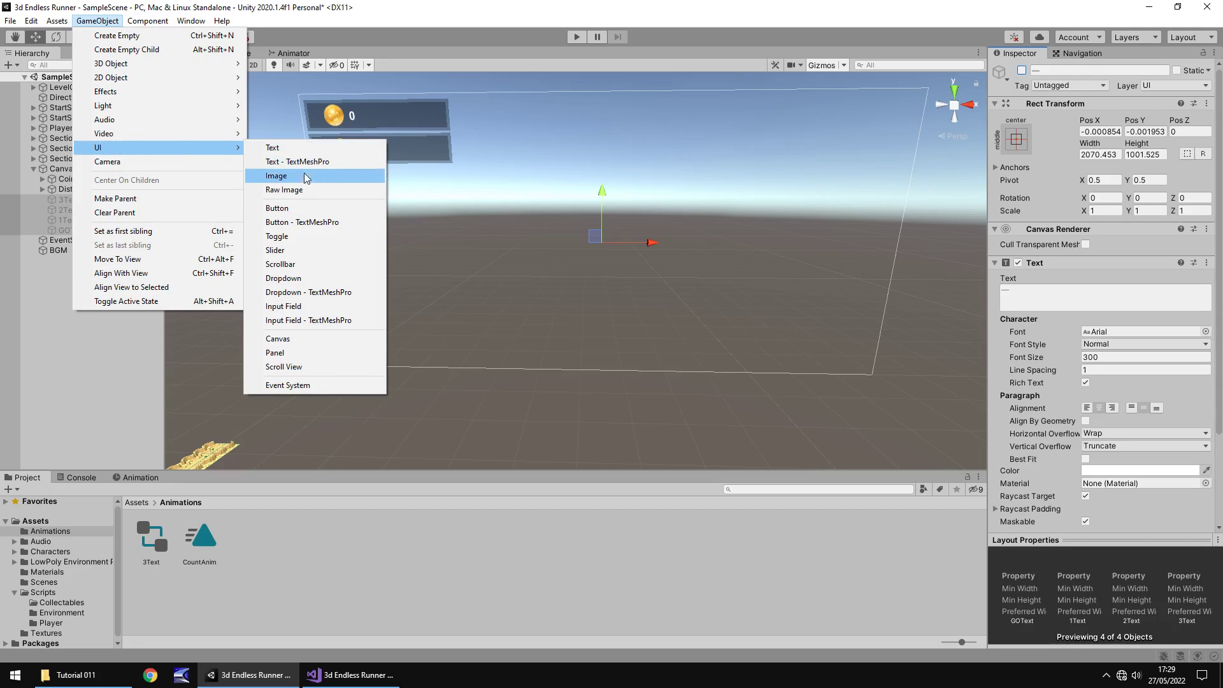
pyautogui.click(284, 189)
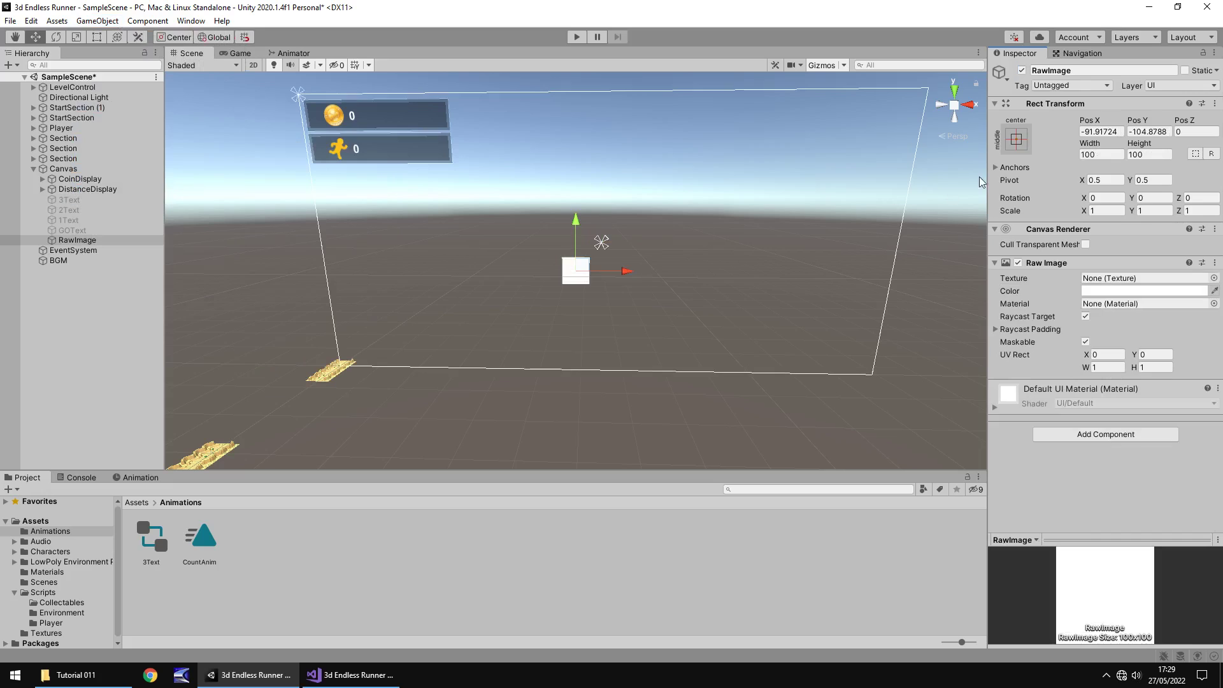
pyautogui.click(1017, 139)
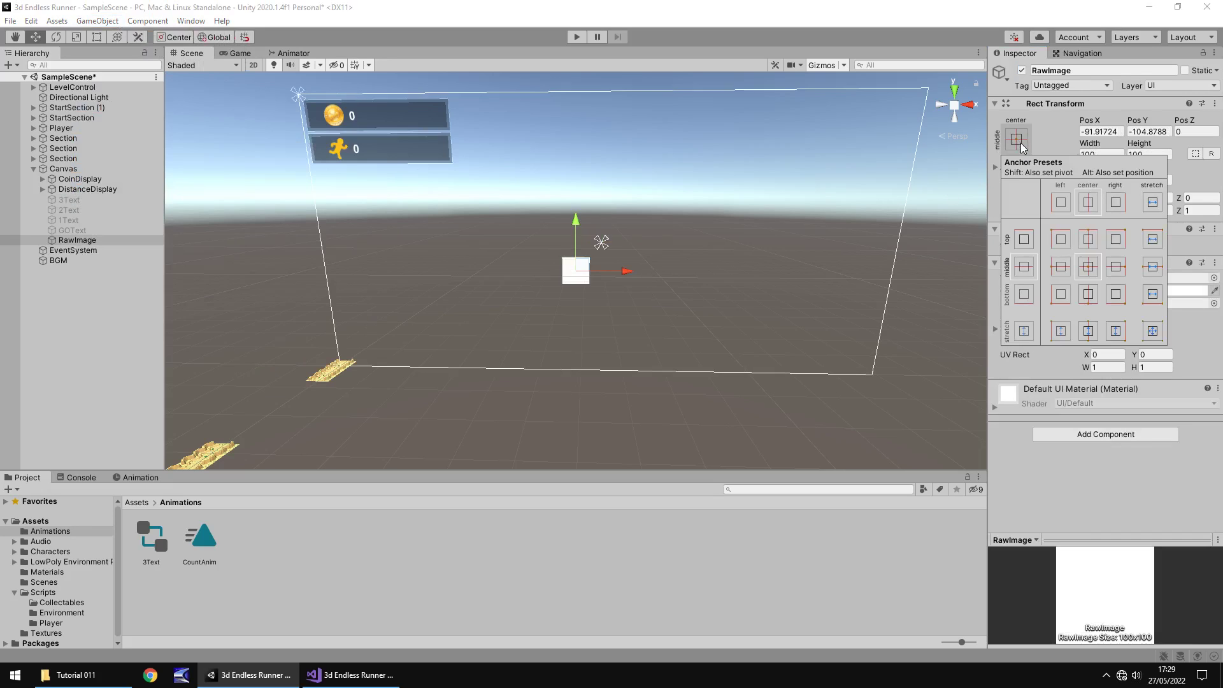
pyautogui.click(1153, 332)
pyautogui.click(1153, 332)
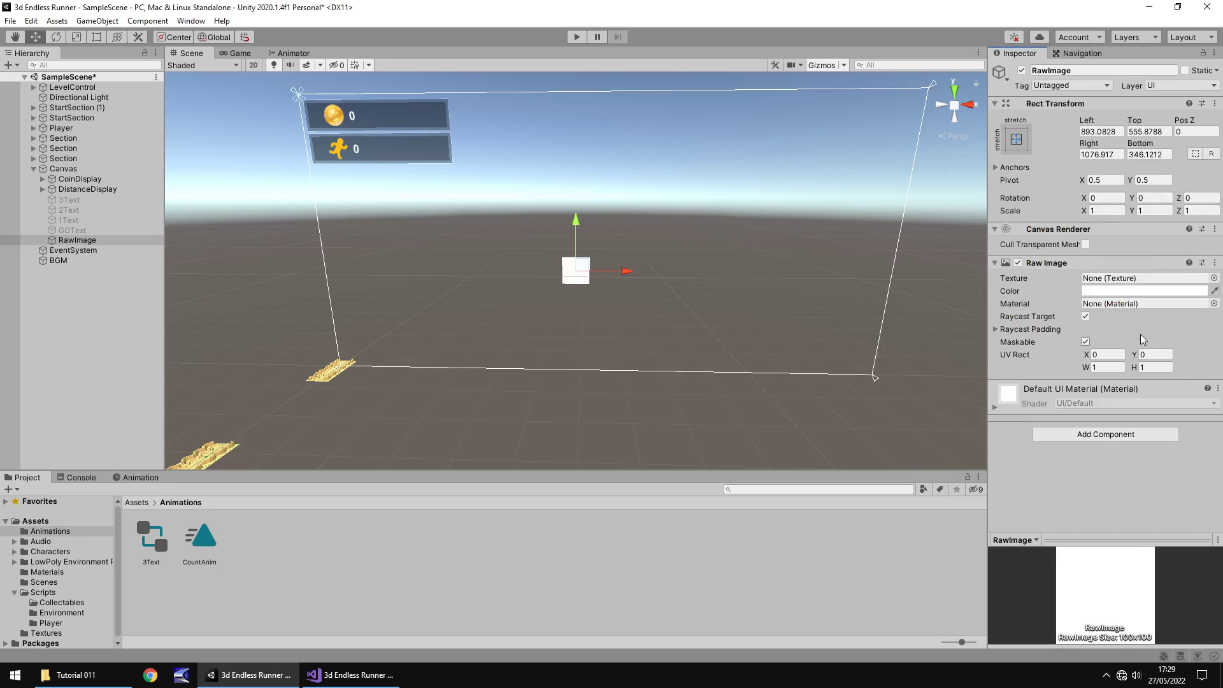
pyautogui.click(1121, 291)
pyautogui.moveTo(1122, 375); pyautogui.dragTo(1214, 453)
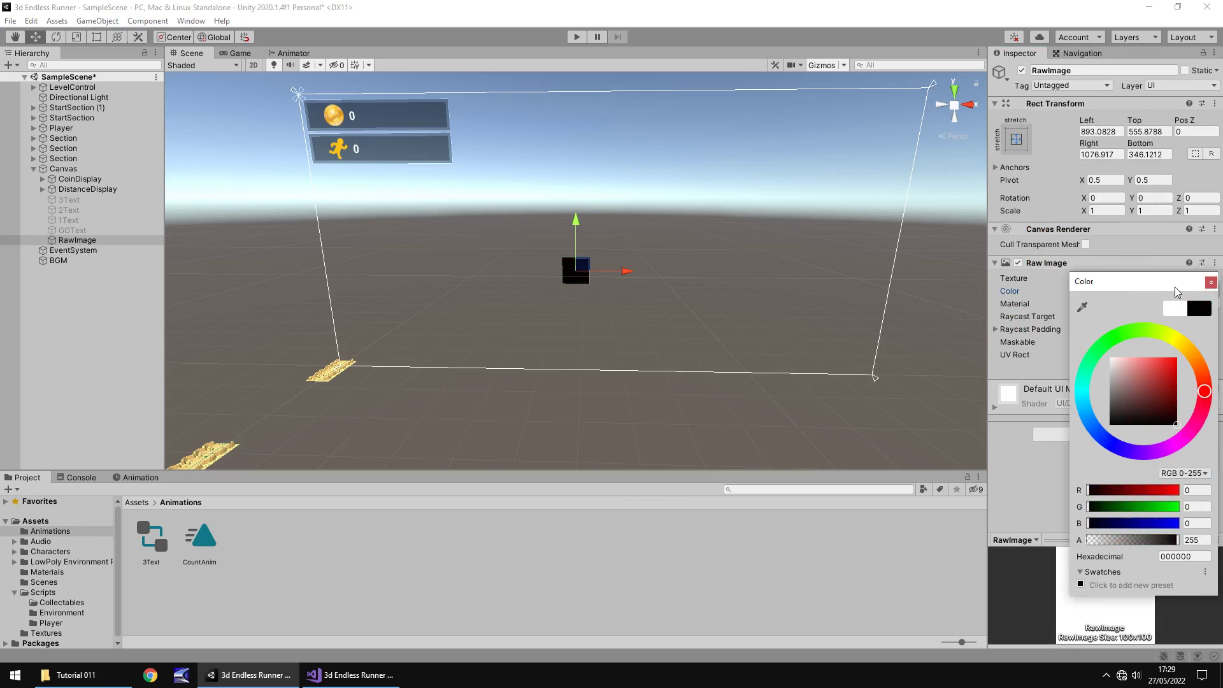
pyautogui.click(1211, 283)
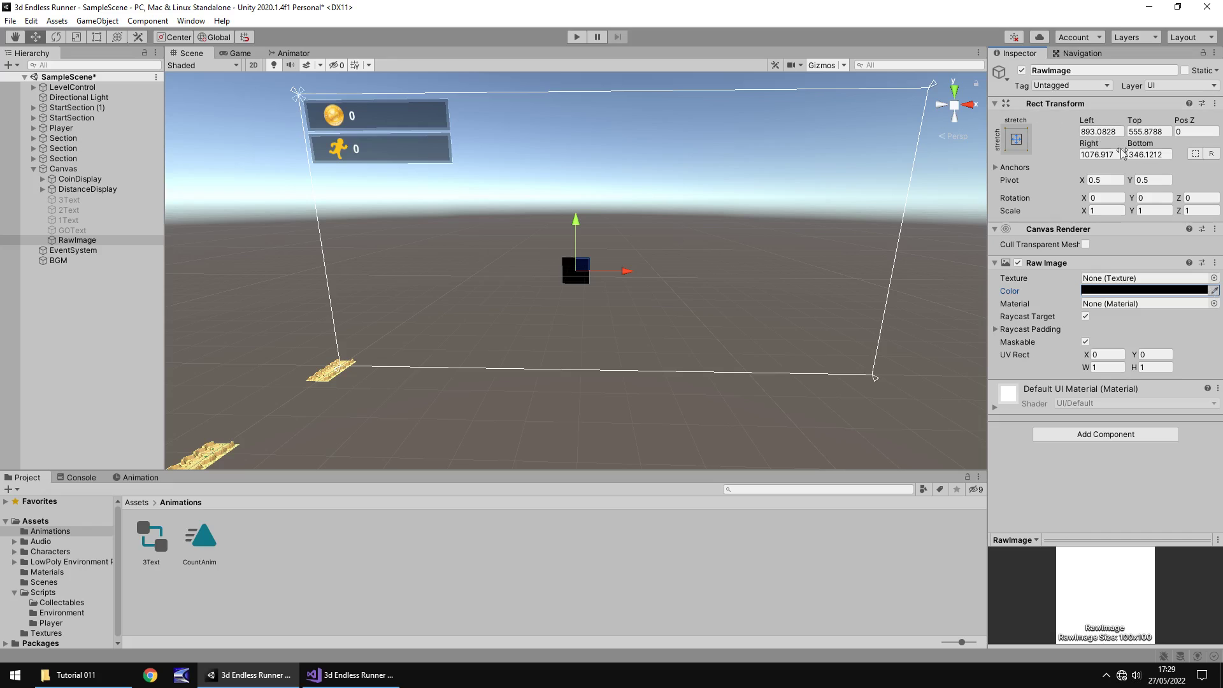
# Set the Raw Image's Left, Top, Right and Bottom offsets to 0, then run the game.
pyautogui.click(1110, 133)
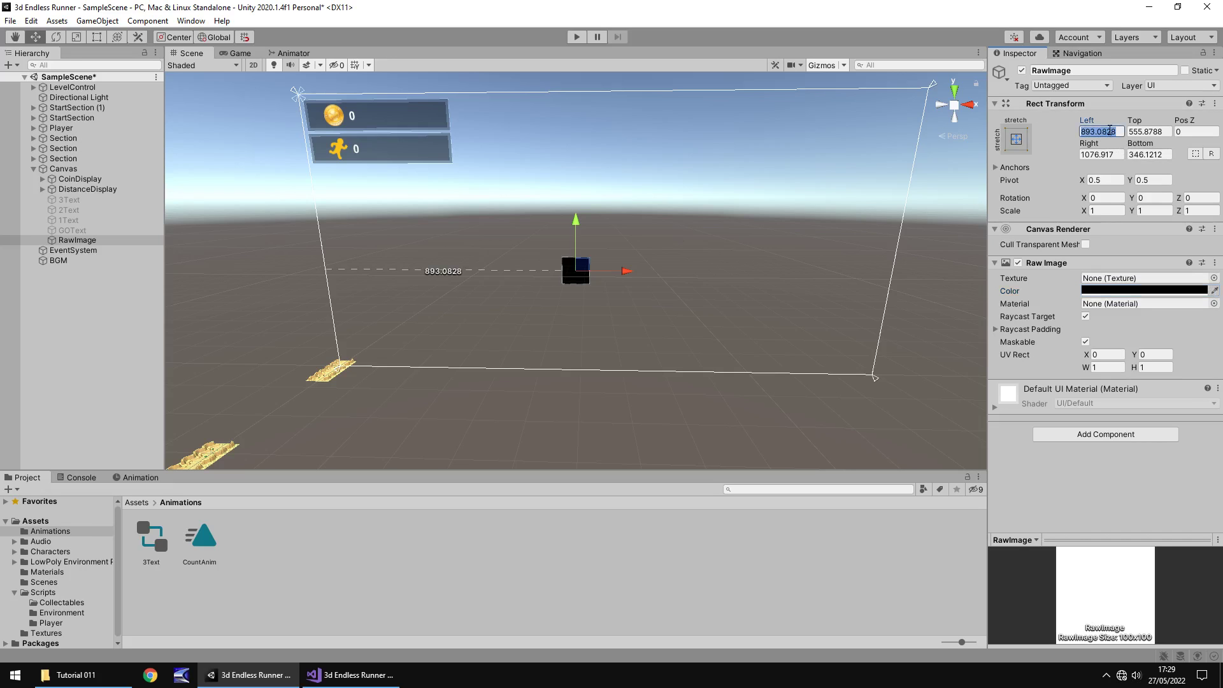
pyautogui.write('0')
pyautogui.press('Tab')
pyautogui.write('0')
pyautogui.click(1104, 154)
pyautogui.write('0')
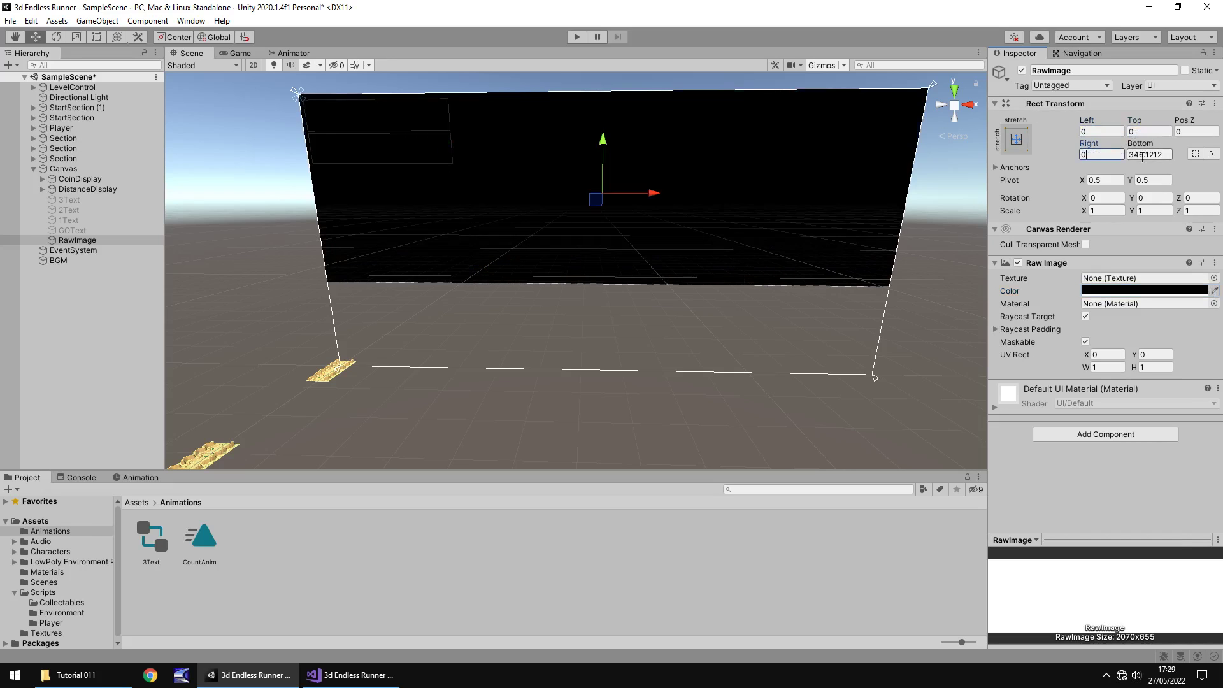
pyautogui.press('Tab')
pyautogui.write('0')
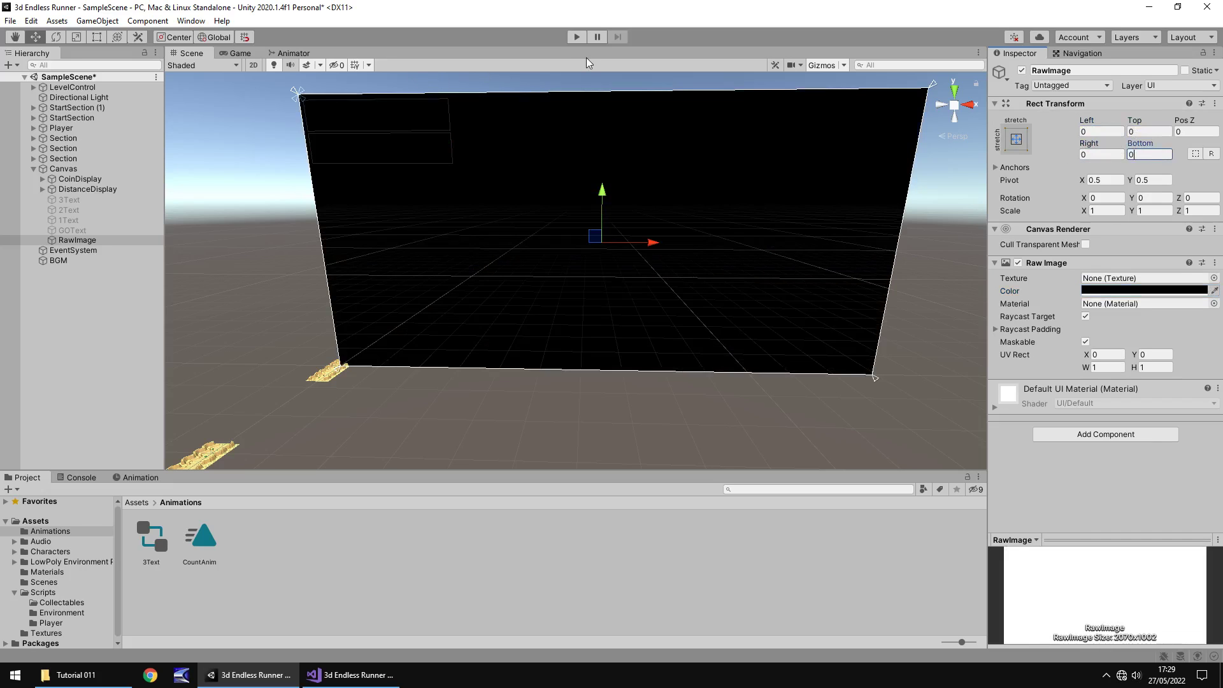
pyautogui.click(572, 33)
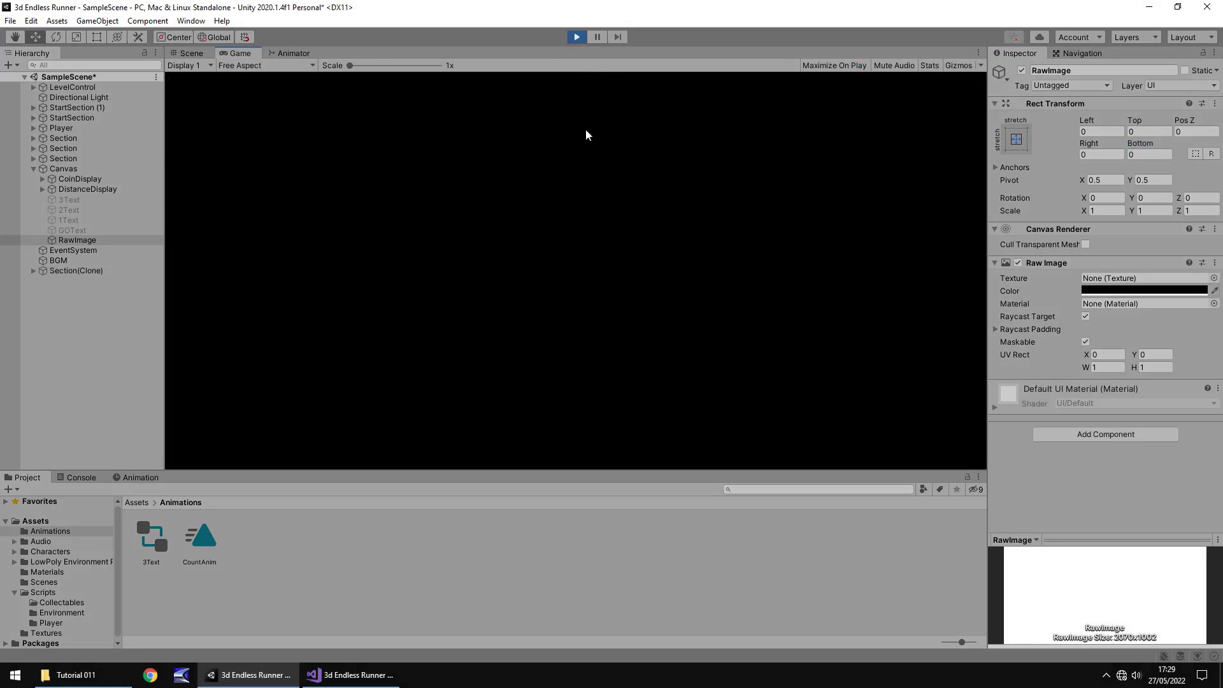
# Stop the test run and rename the RawImage object to FadeIn.
pyautogui.click(578, 37)
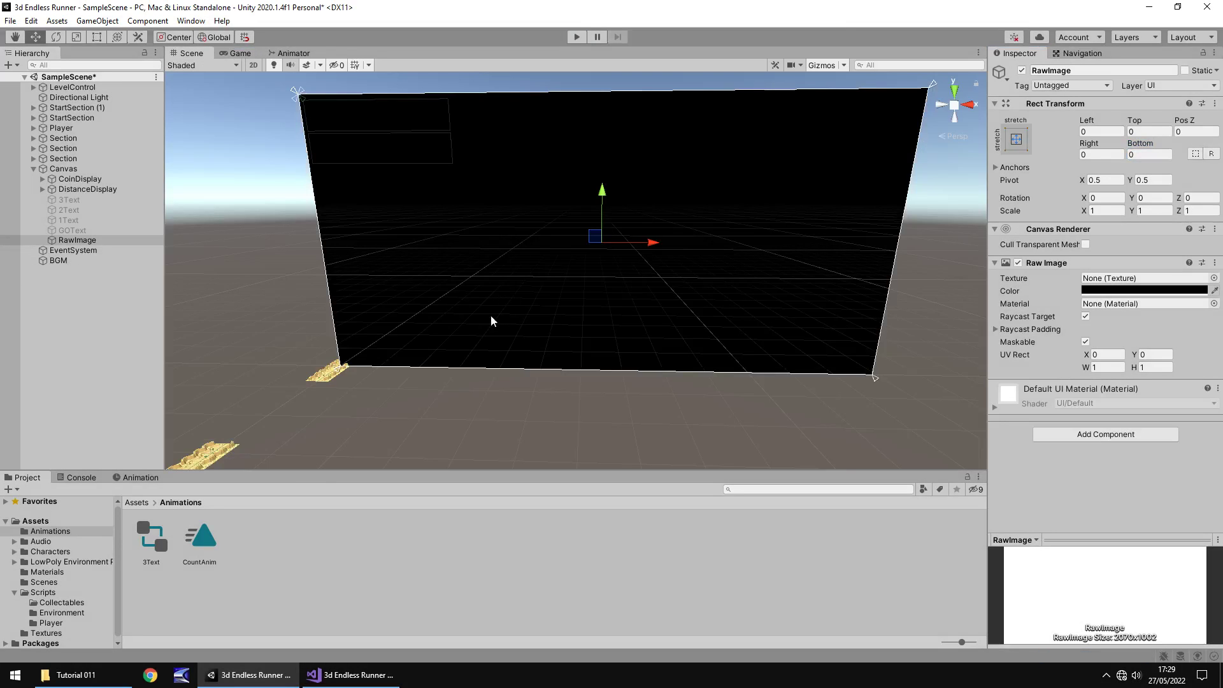
pyautogui.rightClick(79, 239)
pyautogui.click(123, 309)
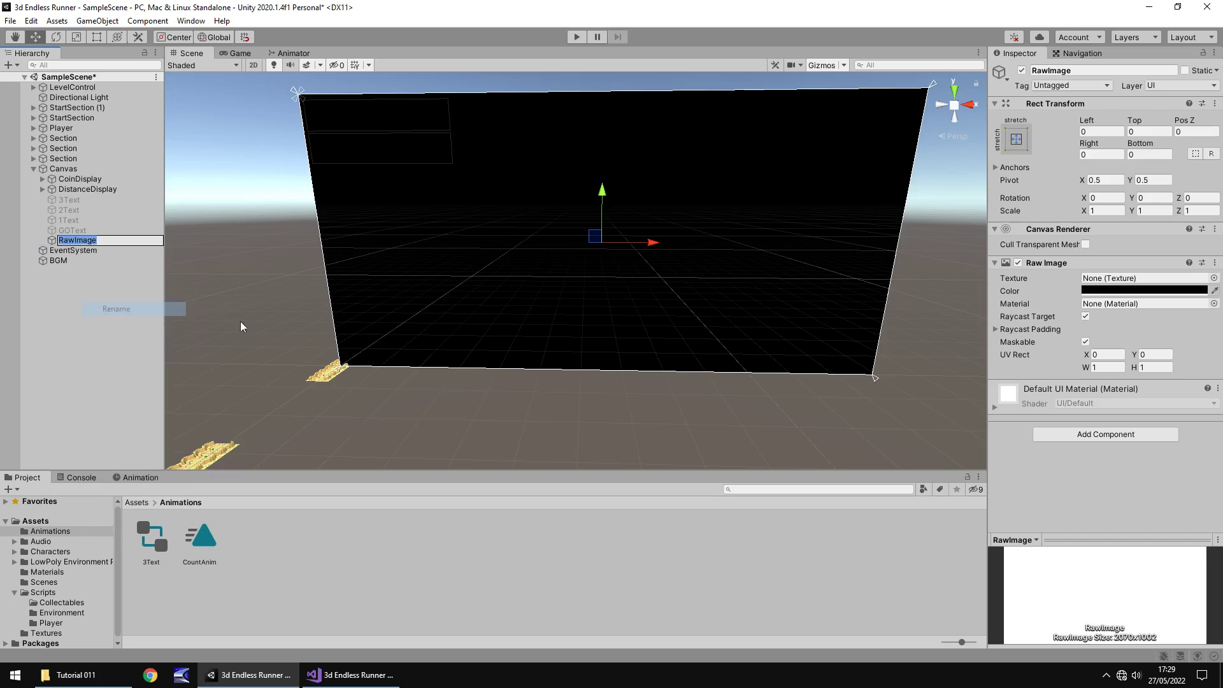
pyautogui.write('FadeIn')
pyautogui.press('Return')
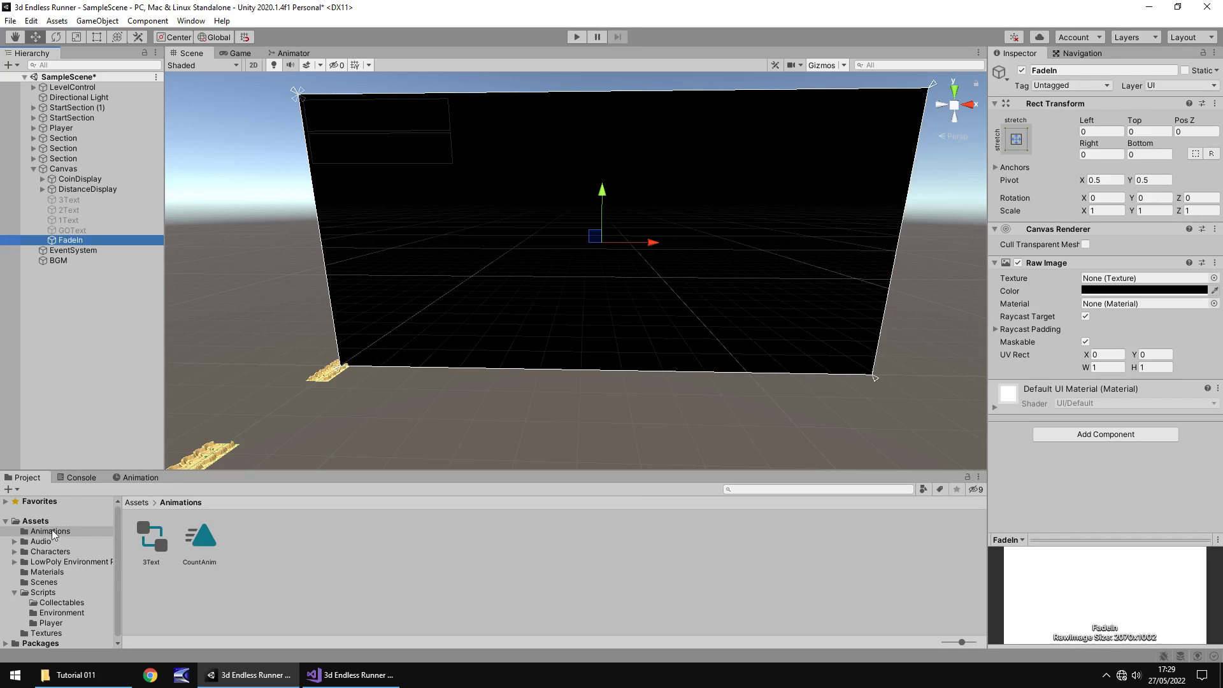
# In the Animation window, create a clip saved as FadeIn and turn on recording.
pyautogui.click(139, 476)
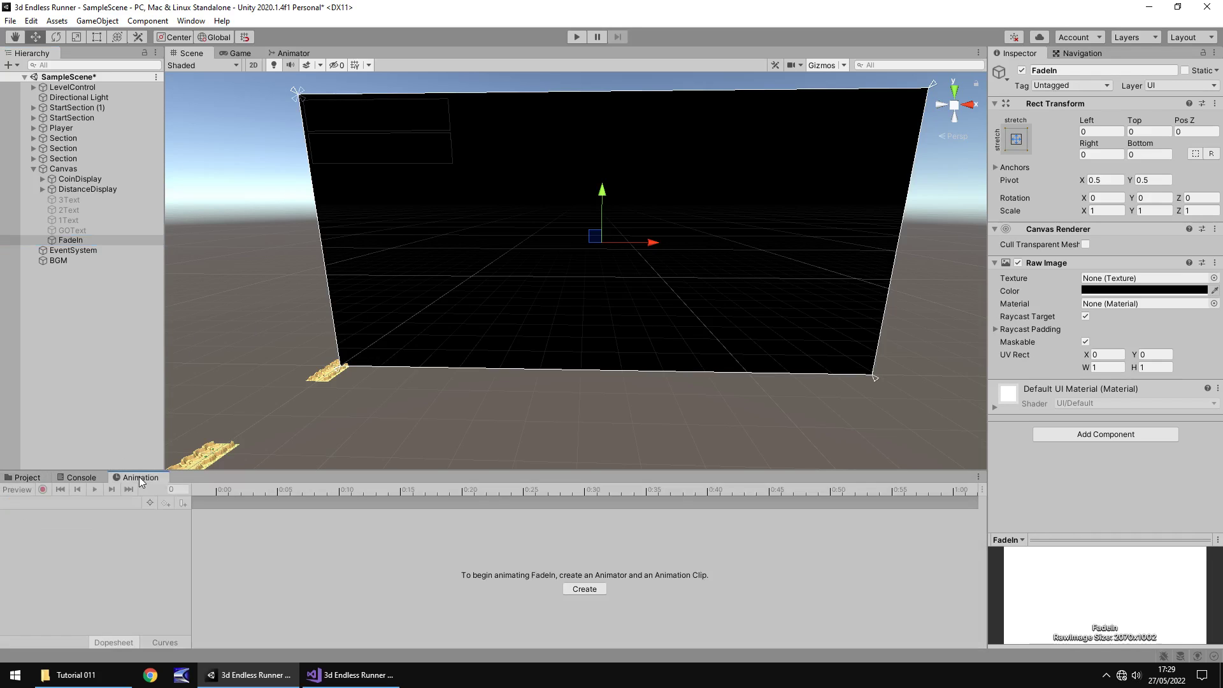
pyautogui.click(583, 589)
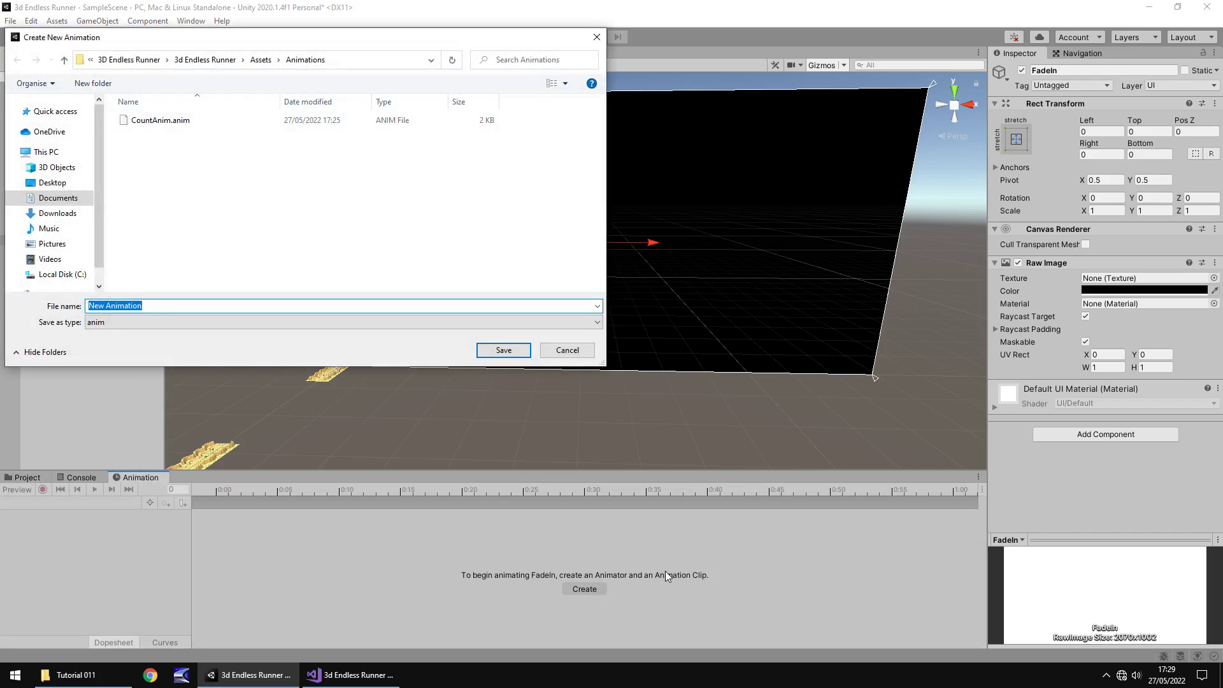
pyautogui.write('FadeIn')
pyautogui.press('Return')
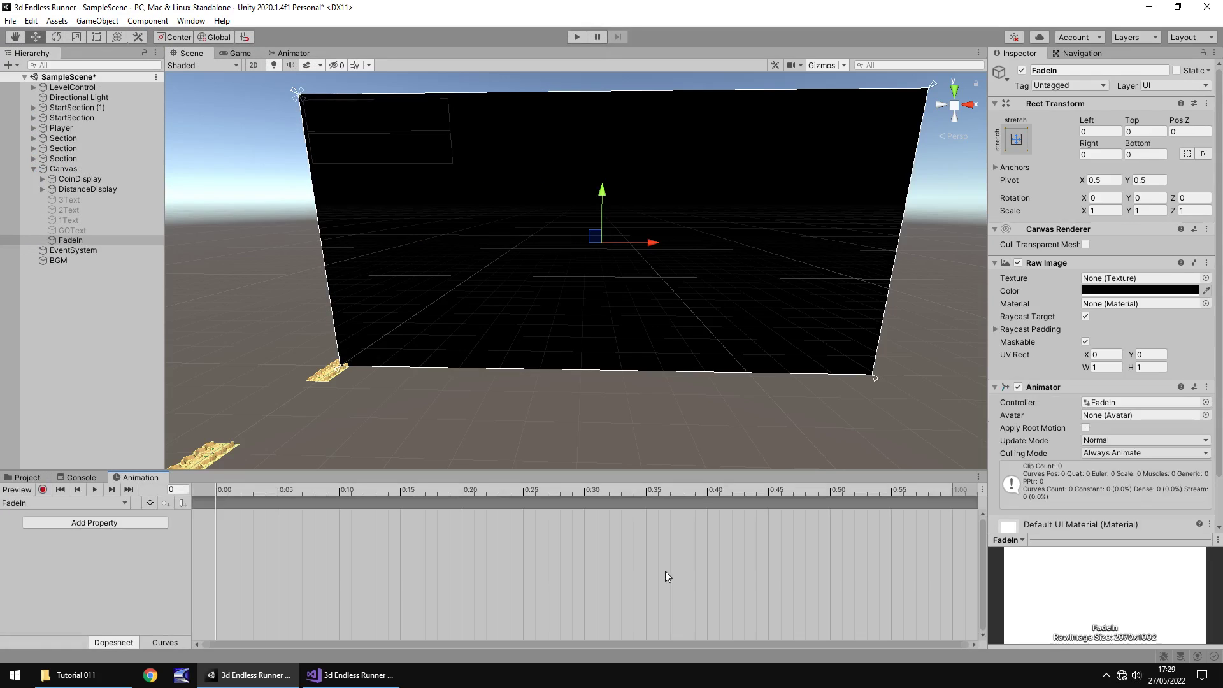
pyautogui.click(43, 490)
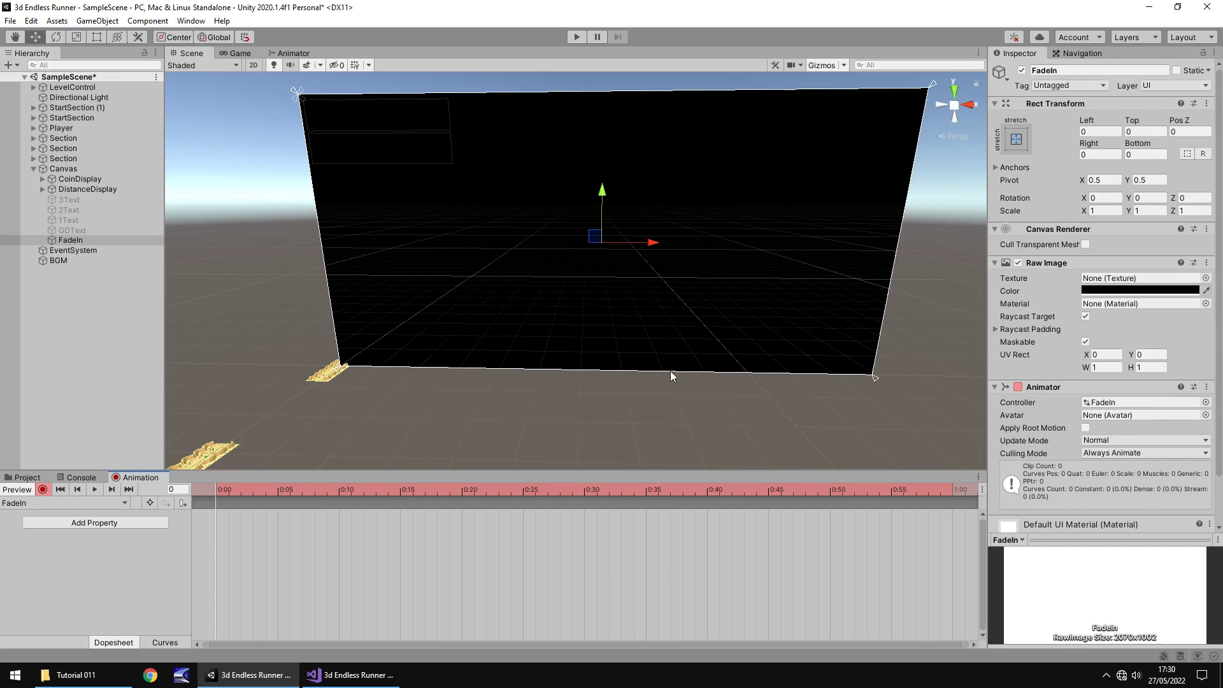
# Key the FadeIn panel's Raw Image colour as opaque black at frame 0.
pyautogui.click(1116, 291)
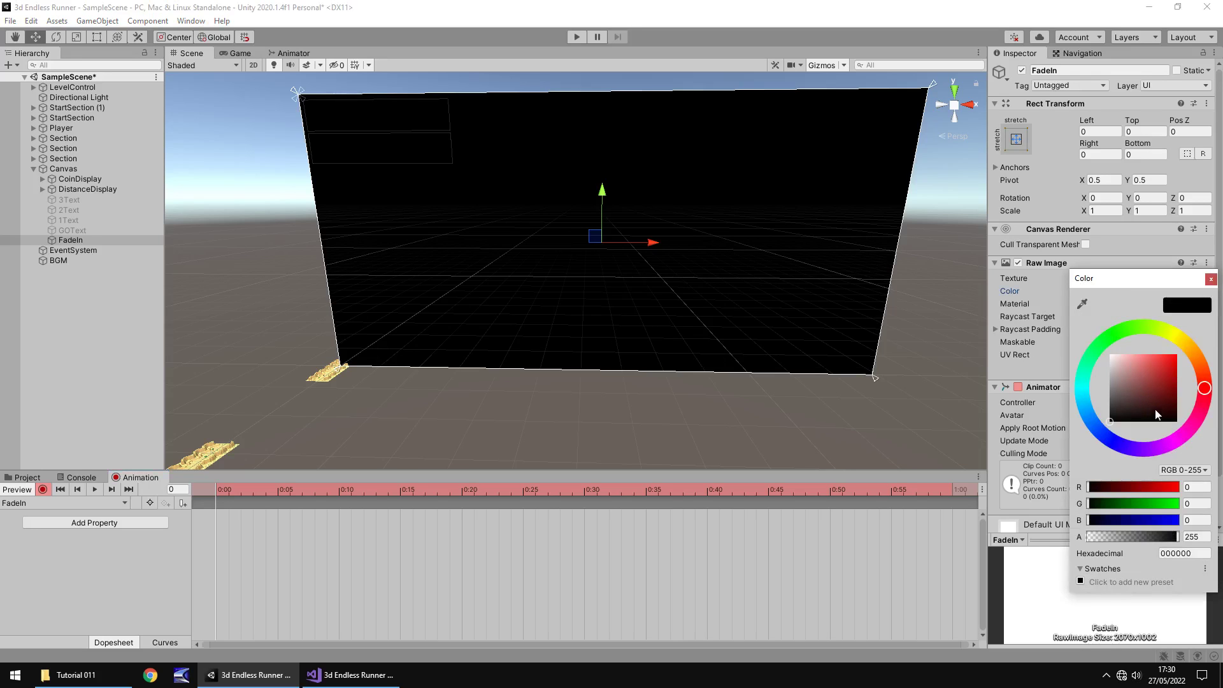
pyautogui.moveTo(1158, 416); pyautogui.dragTo(1199, 432)
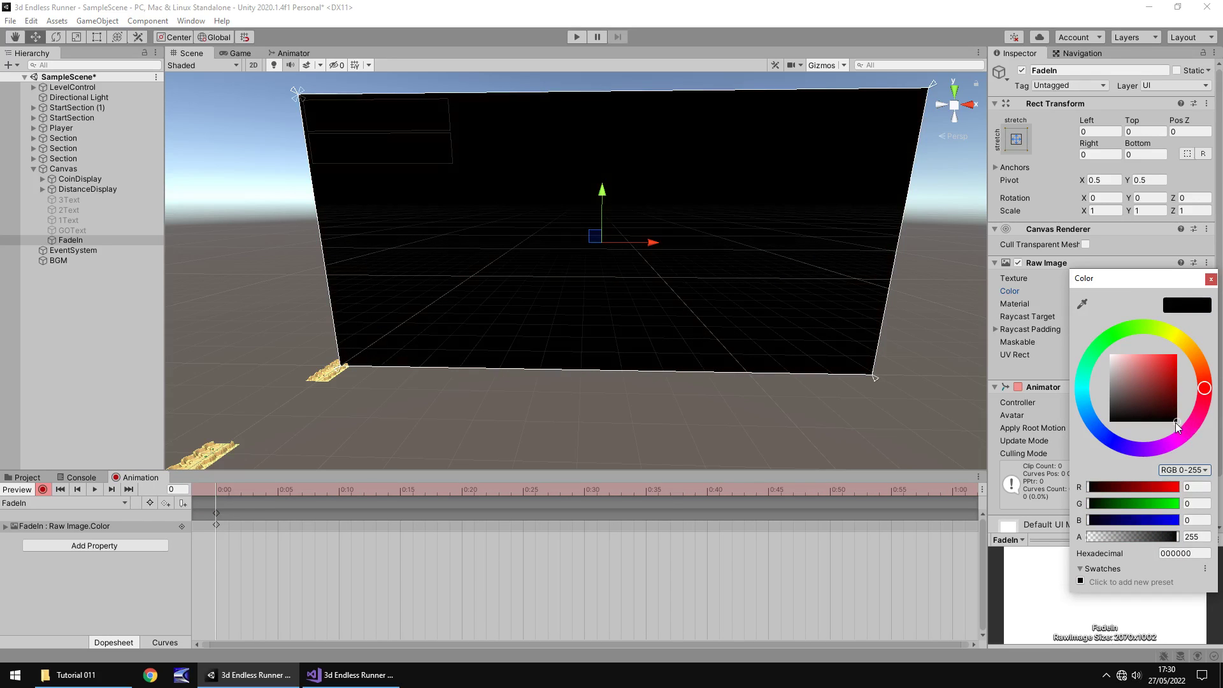
pyautogui.click(1211, 279)
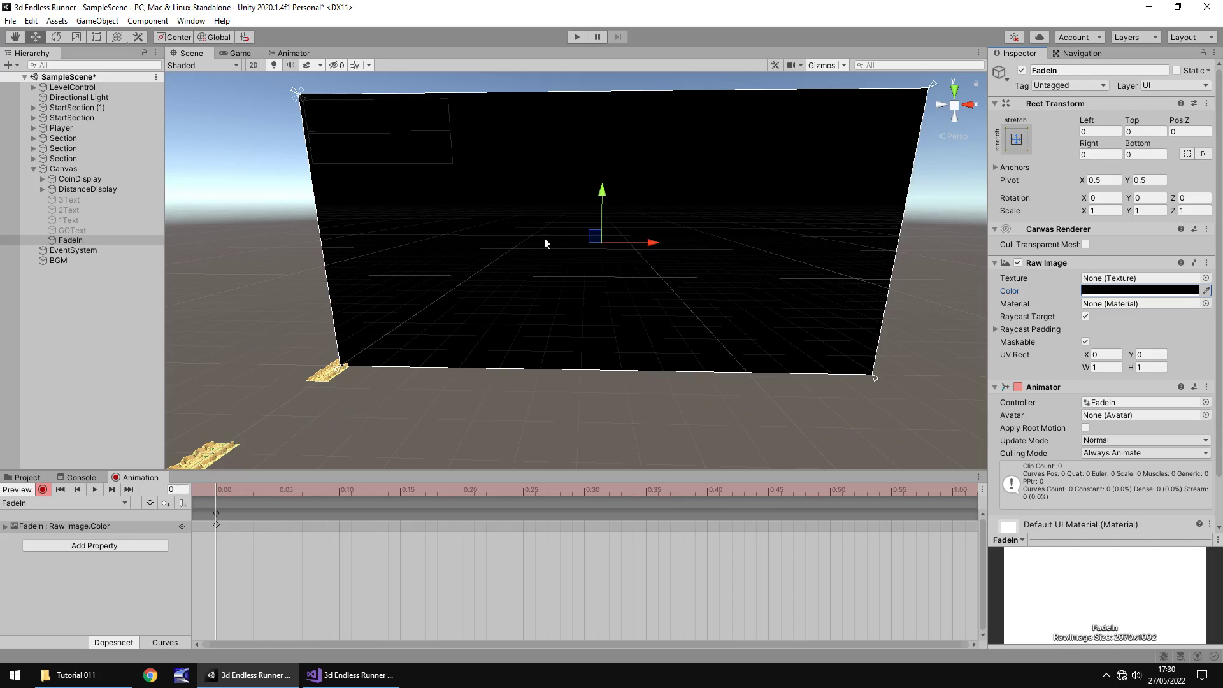
pyautogui.click(1166, 292)
pyautogui.click(1187, 540)
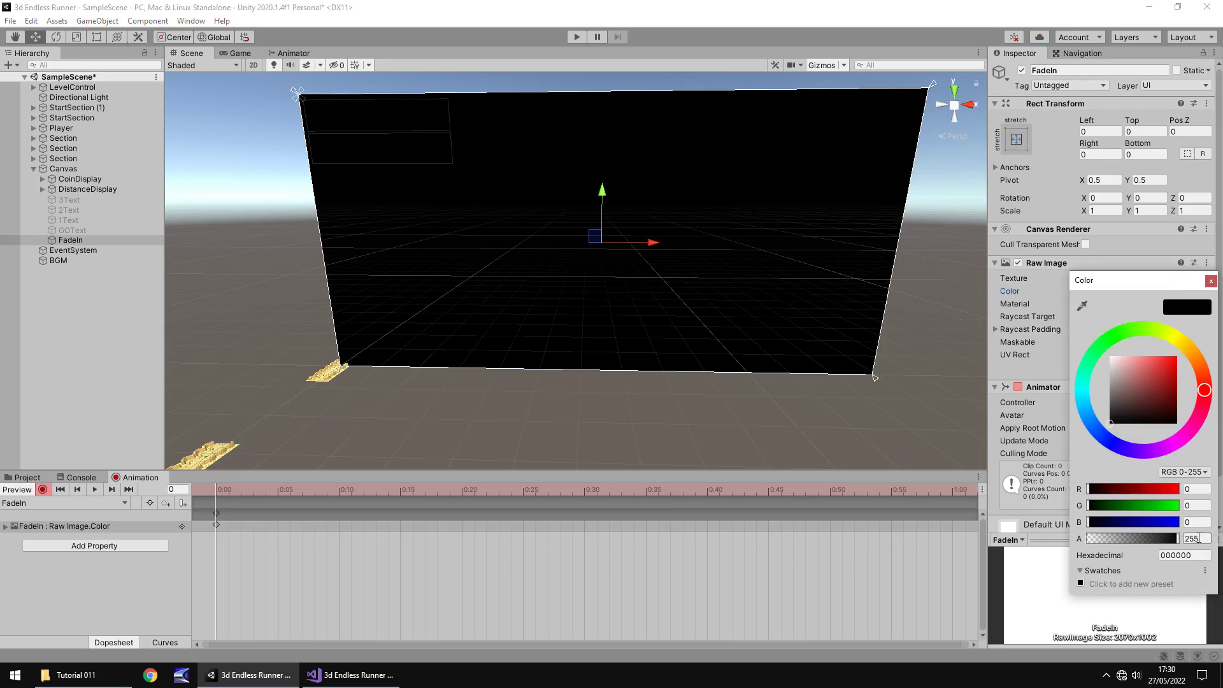
pyautogui.click(1211, 281)
# Key the panel's alpha to 0 at frame 60, then stop recording.
pyautogui.write('60')
pyautogui.click(135, 491)
pyautogui.click(1102, 290)
pyautogui.moveTo(1166, 541); pyautogui.dragTo(1083, 540)
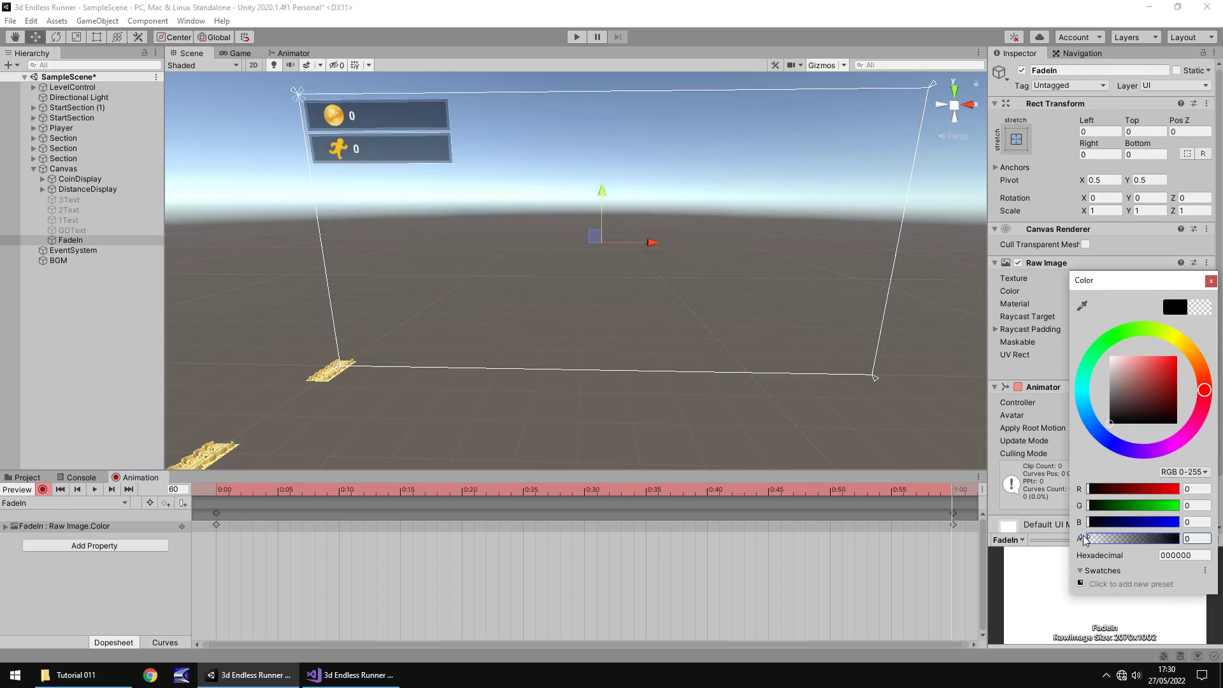
pyautogui.click(1211, 281)
pyautogui.click(42, 489)
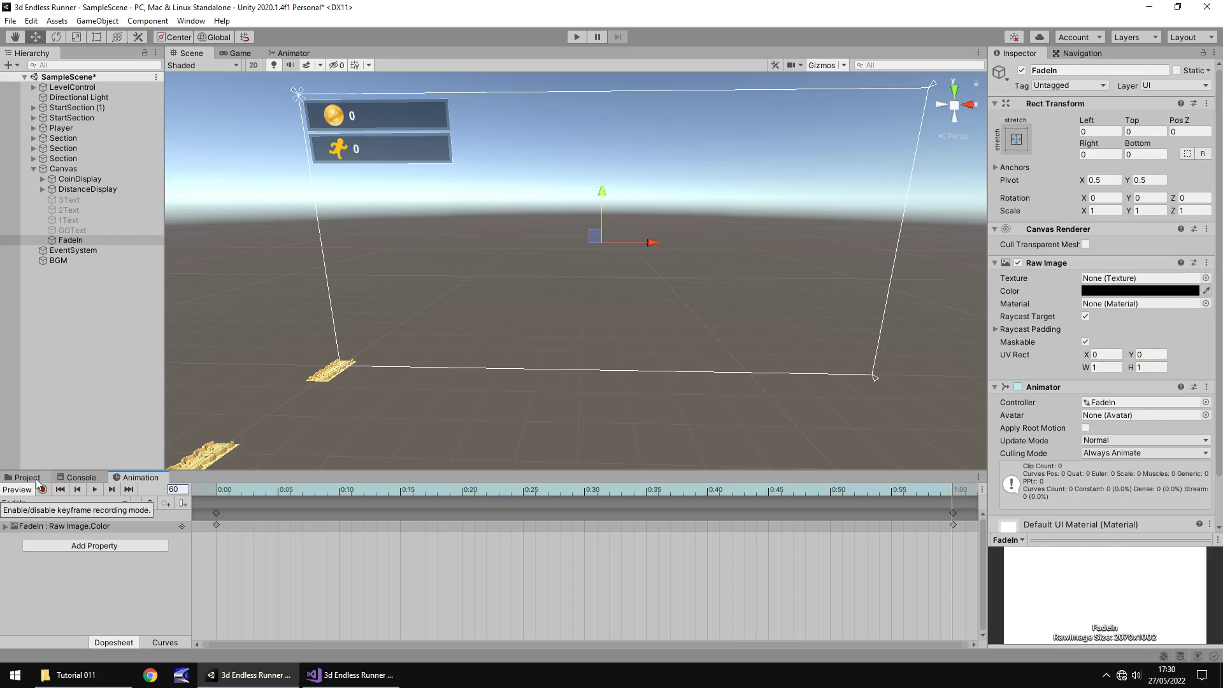
# Turn off Loop Time on the FadeIn animation clip.
pyautogui.click(36, 477)
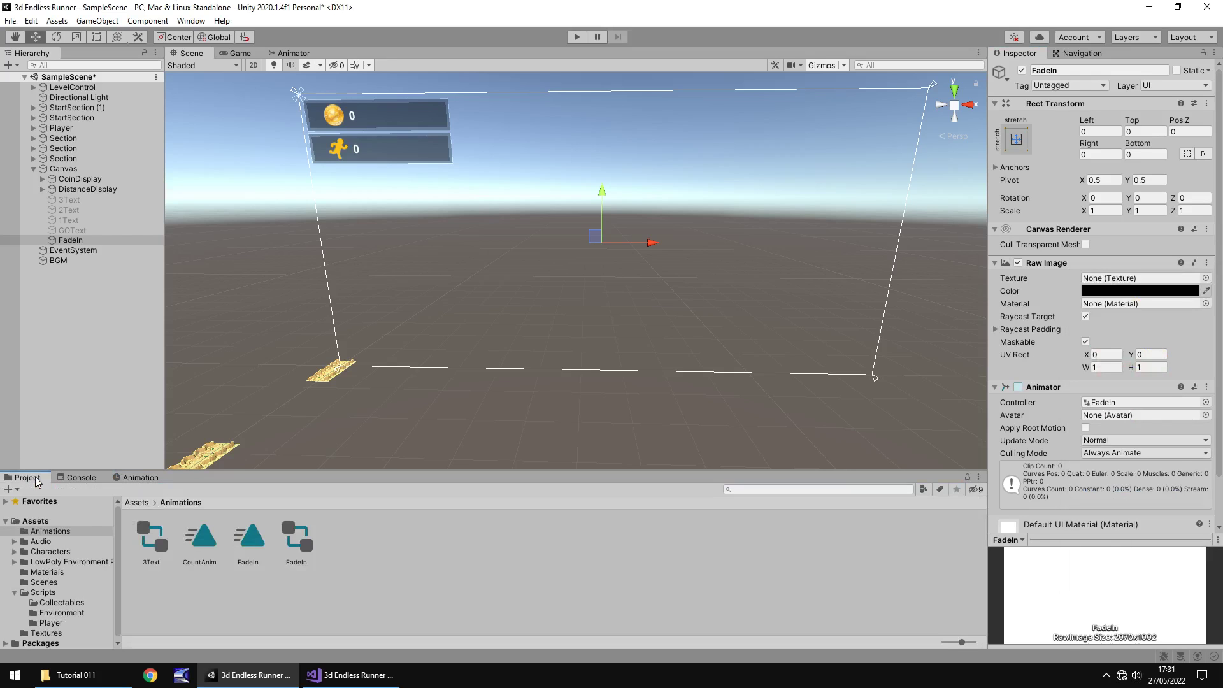
pyautogui.click(250, 541)
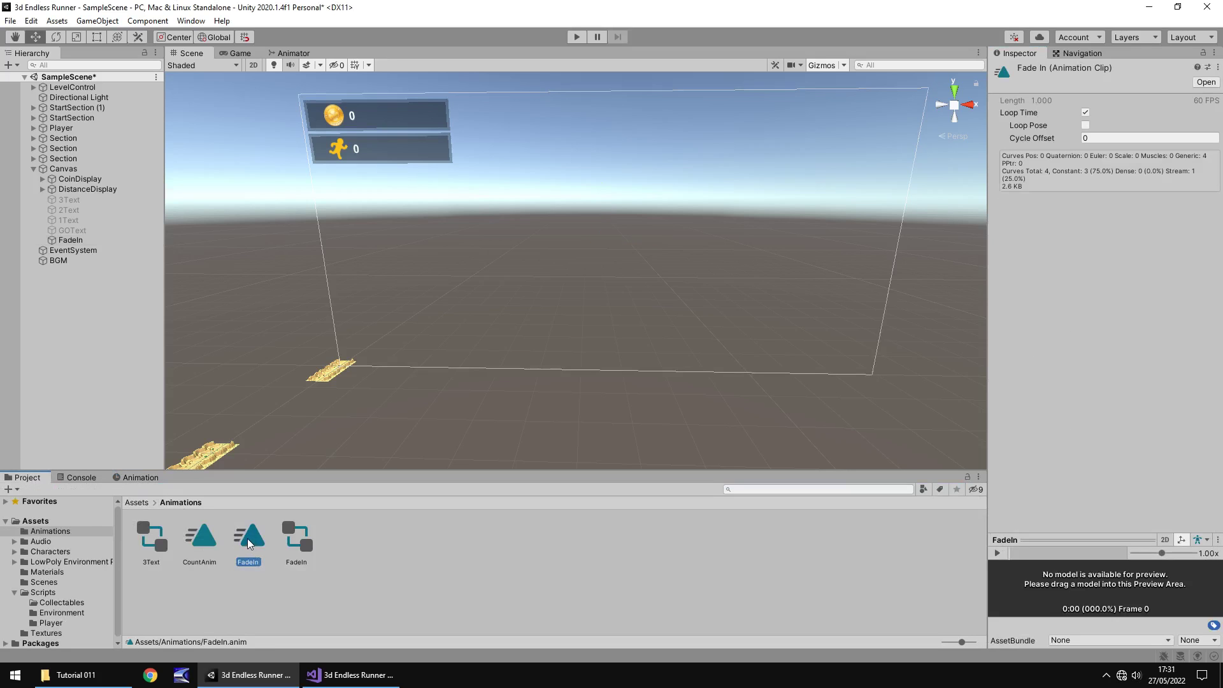
pyautogui.click(1086, 113)
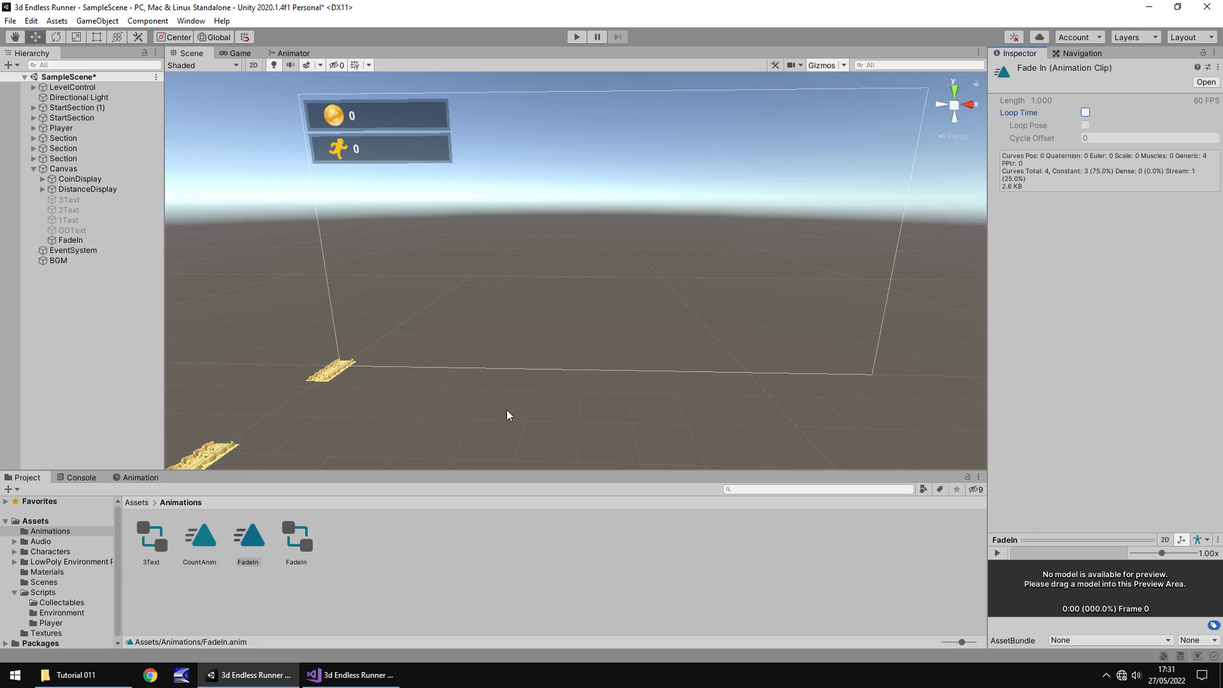
# Play and stop the game to check the fade, then reselect the FadeIn panel.
pyautogui.click(576, 36)
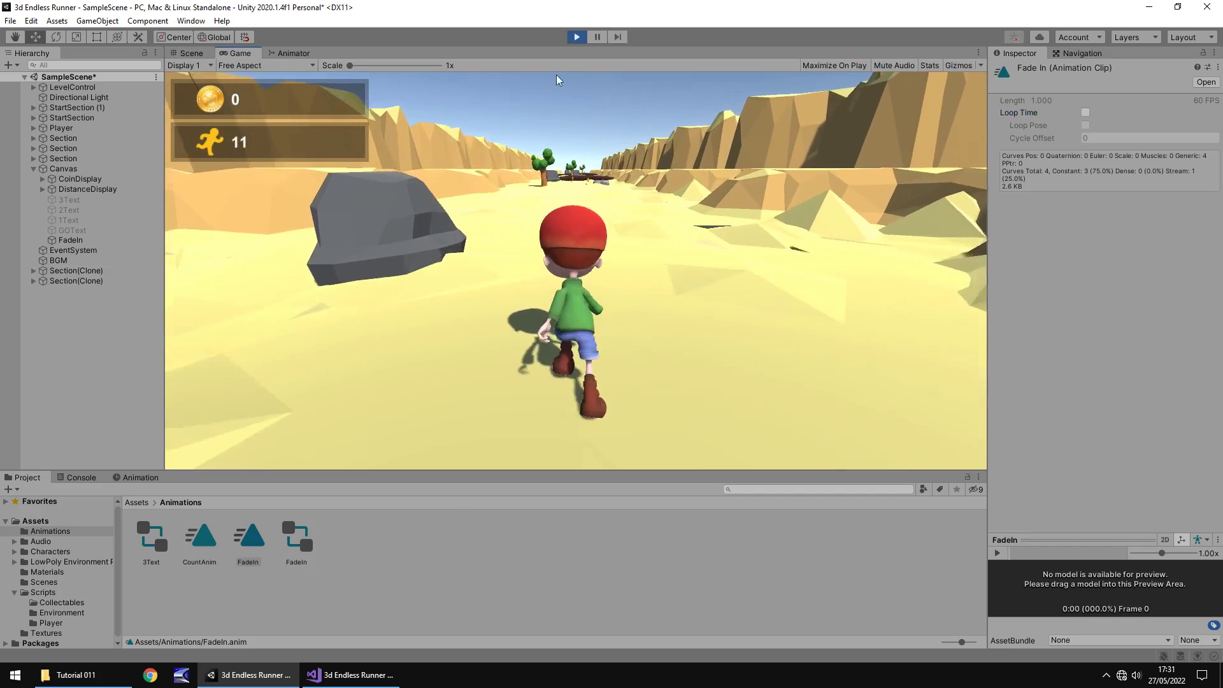
pyautogui.click(577, 36)
pyautogui.click(72, 240)
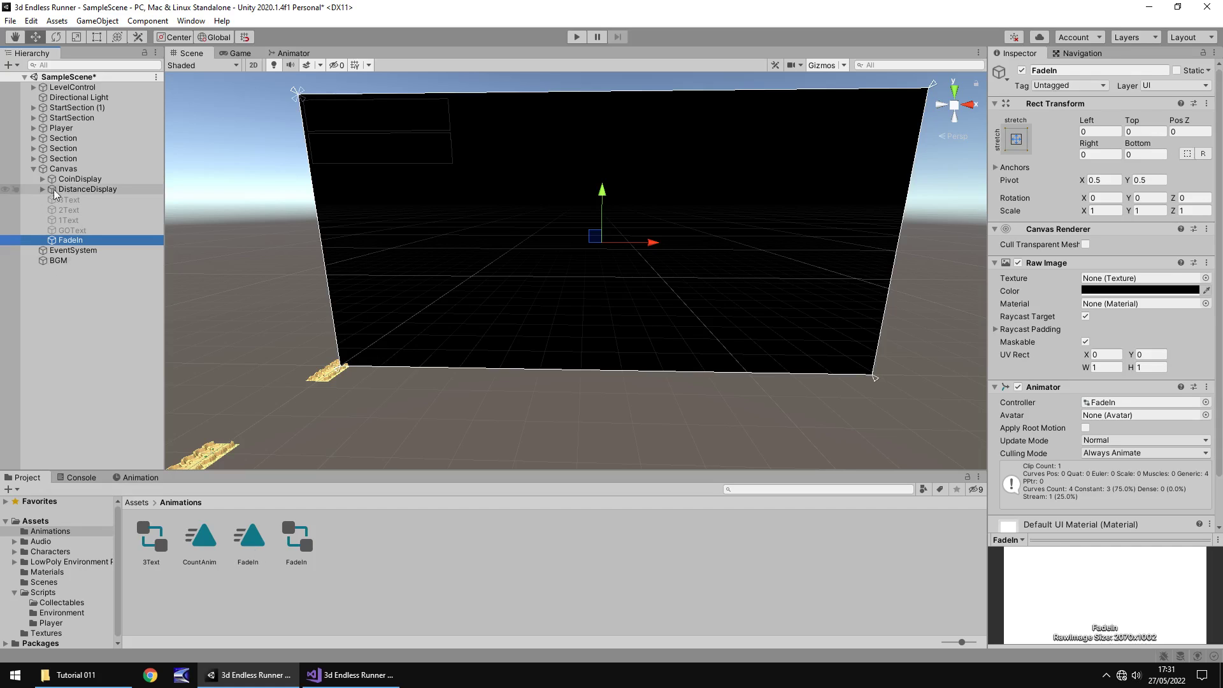
# Resume recording on the FadeIn clip and delete its old end keyframes.
pyautogui.click(139, 477)
pyautogui.click(42, 490)
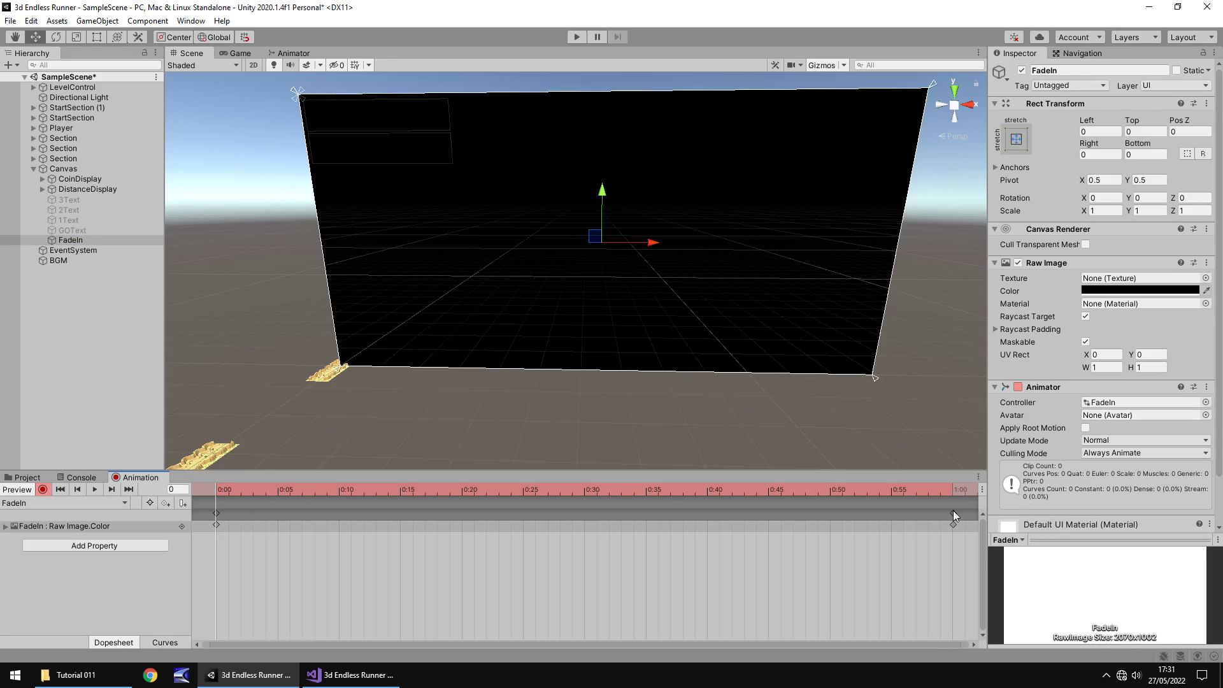
pyautogui.moveTo(954, 515); pyautogui.dragTo(909, 522)
pyautogui.moveTo(694, 521); pyautogui.dragTo(699, 521)
pyautogui.press('Delete')
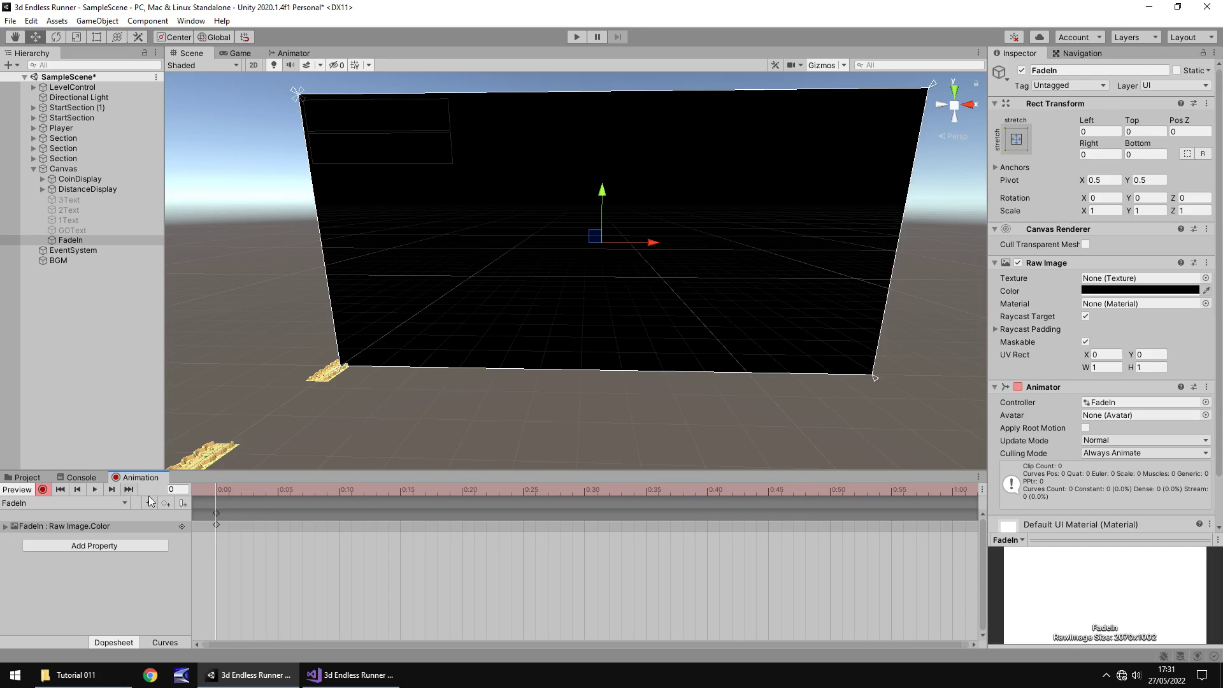
# Key the panel's alpha to 0 at frame 120, stop recording and return to Animations.
pyautogui.click(172, 490)
pyautogui.click(181, 489)
pyautogui.write('120')
pyautogui.press('Return')
pyautogui.click(1106, 290)
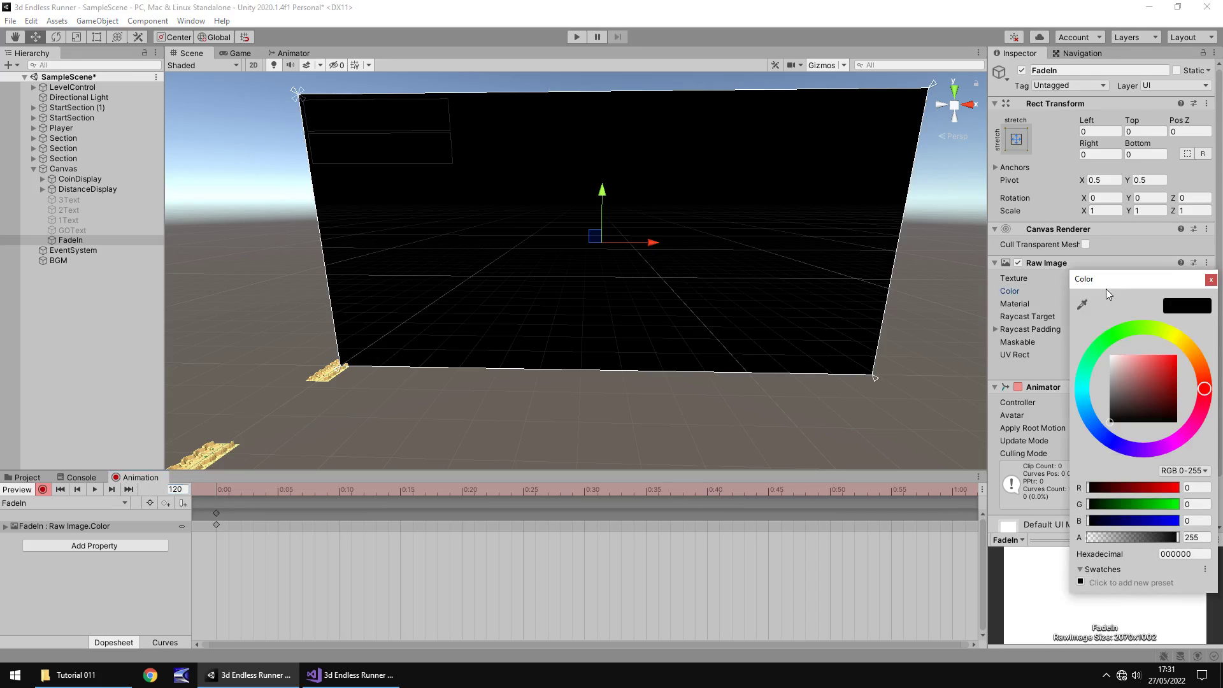
pyautogui.moveTo(1153, 540); pyautogui.dragTo(1082, 542)
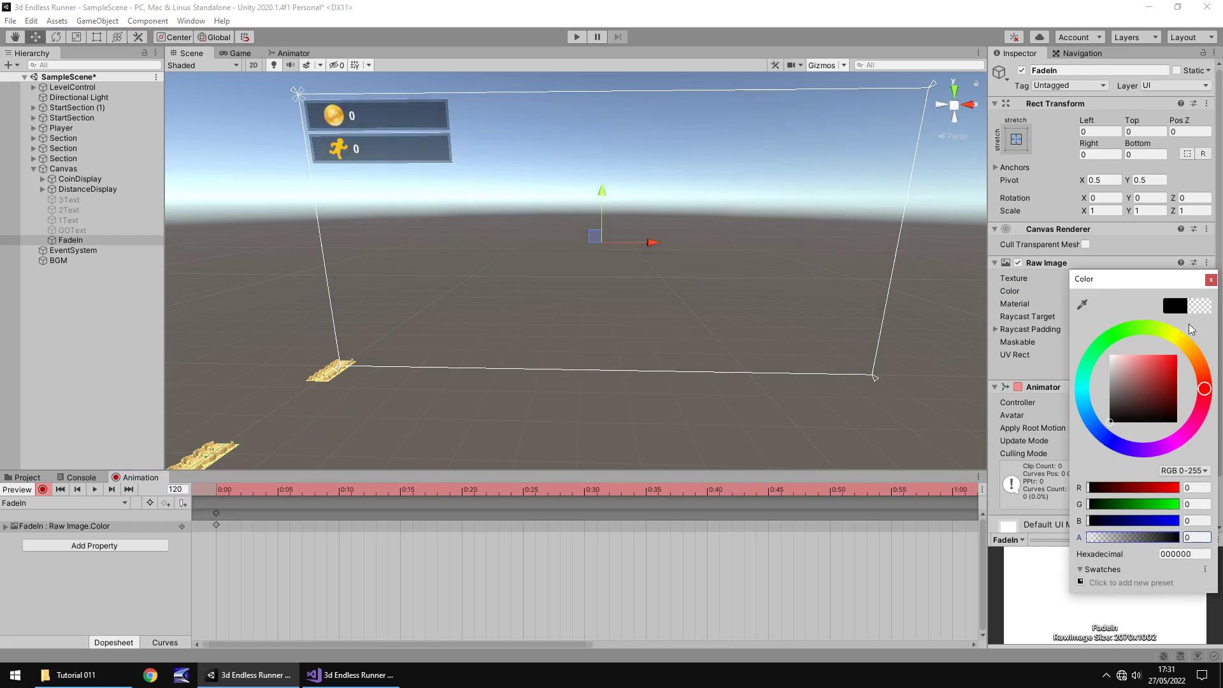
pyautogui.click(1211, 280)
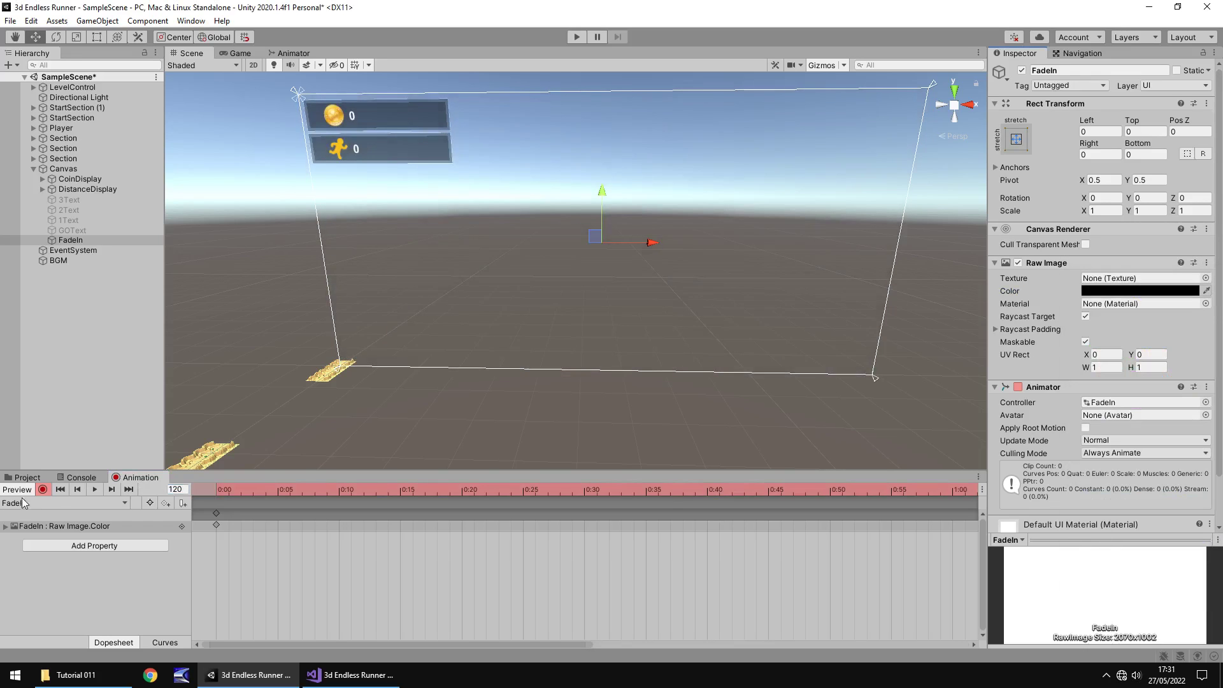
pyautogui.click(41, 488)
pyautogui.click(27, 478)
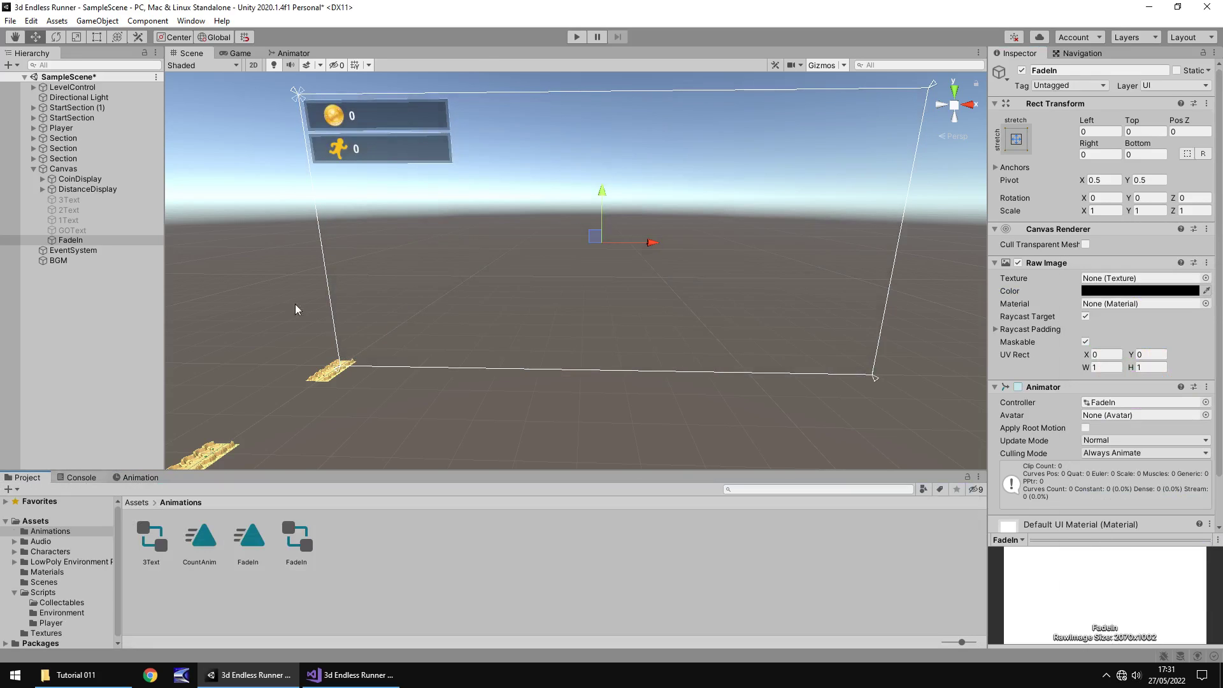
# Test-run the game to watch the 2-second fade-in, then inspect the FadeIn clip.
pyautogui.click(577, 36)
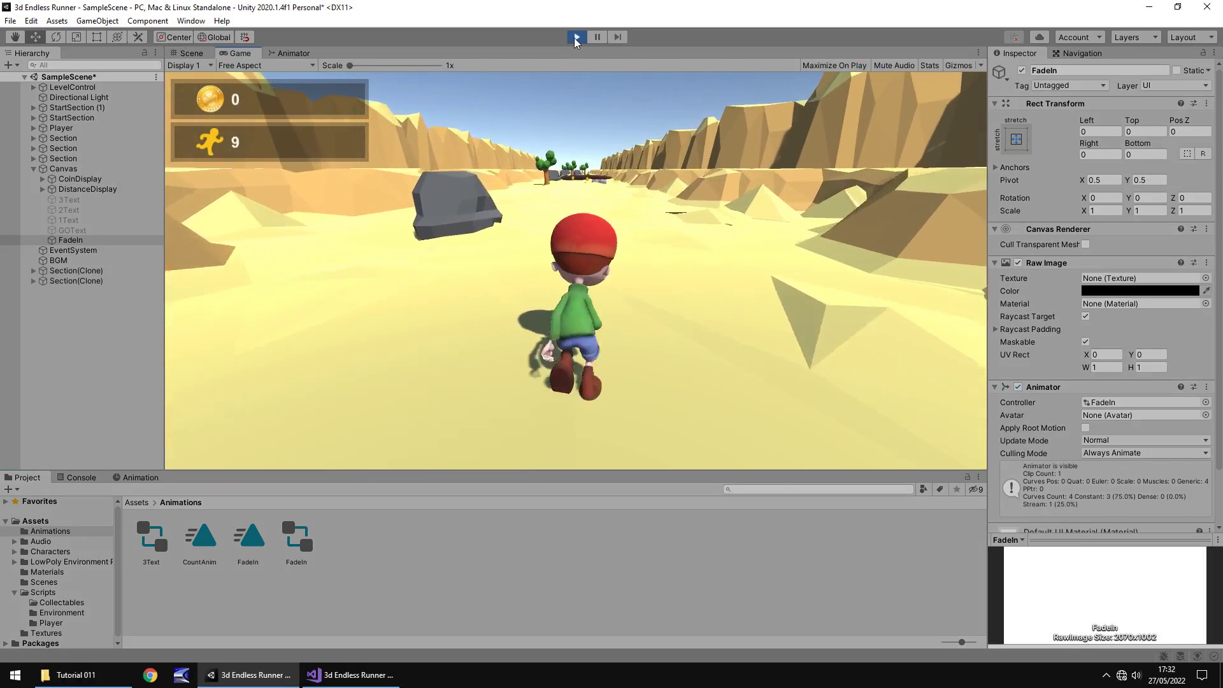
pyautogui.click(577, 37)
pyautogui.click(259, 538)
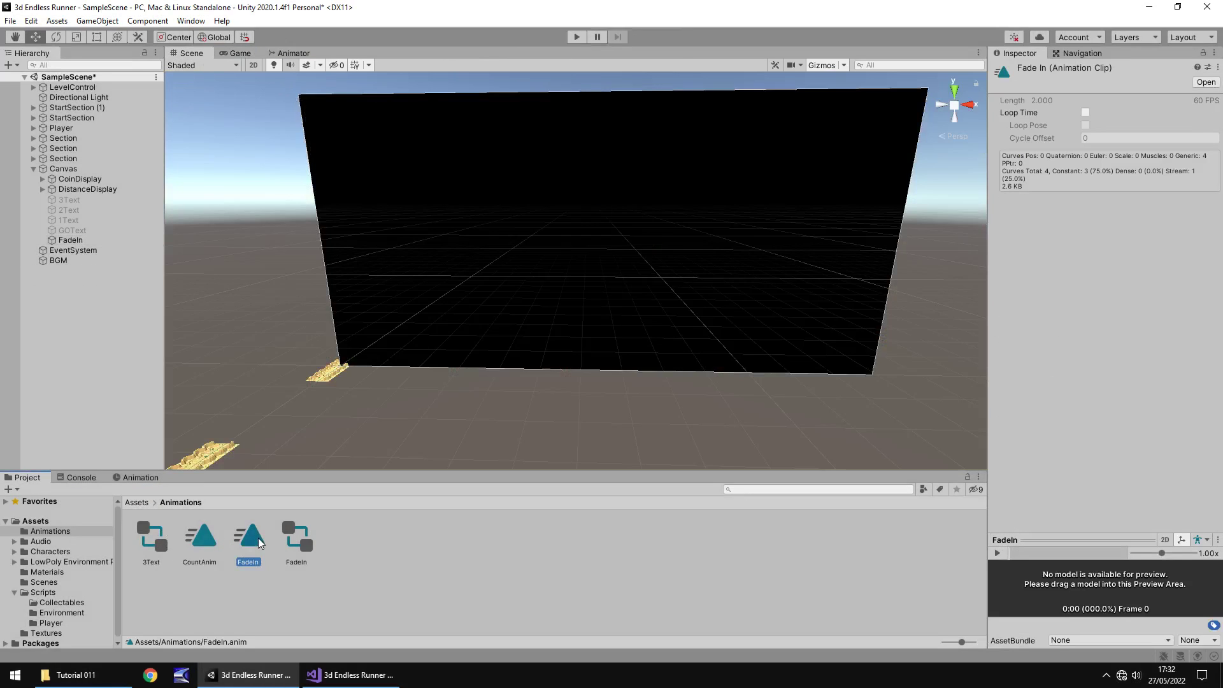
# Move FadeIn's transparent end keyframe to frame 90 (1:30) in recording mode, then start a test run.
pyautogui.click(71, 241)
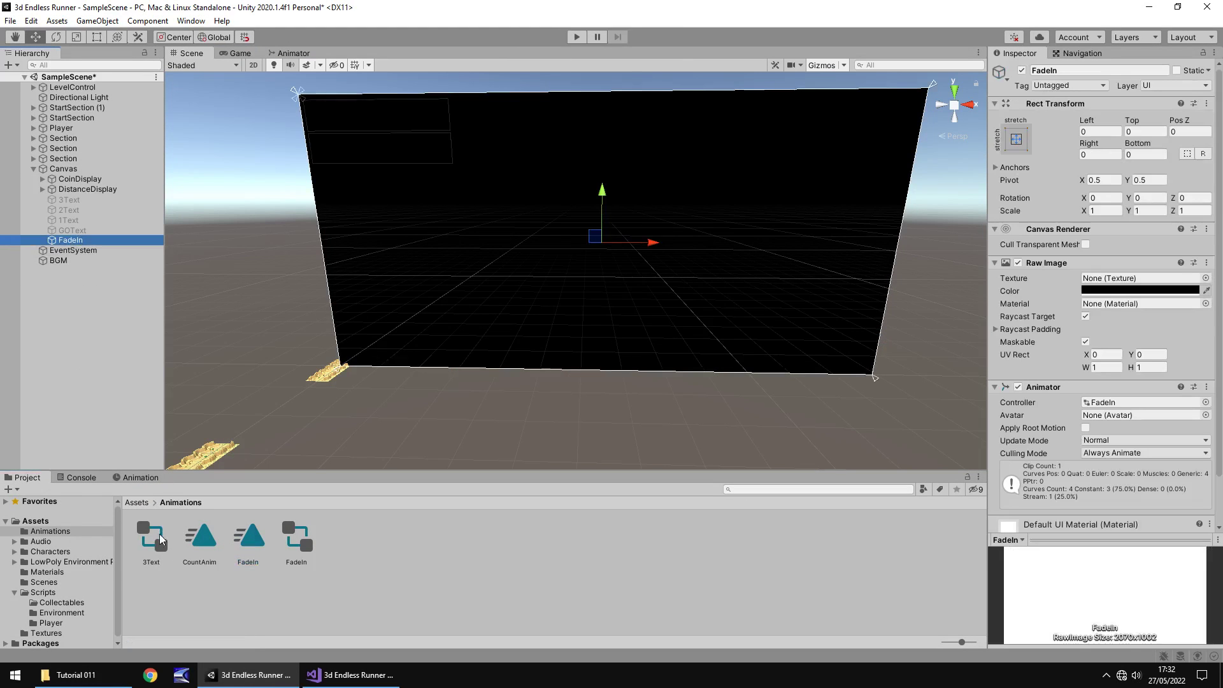
pyautogui.click(127, 478)
pyautogui.click(43, 489)
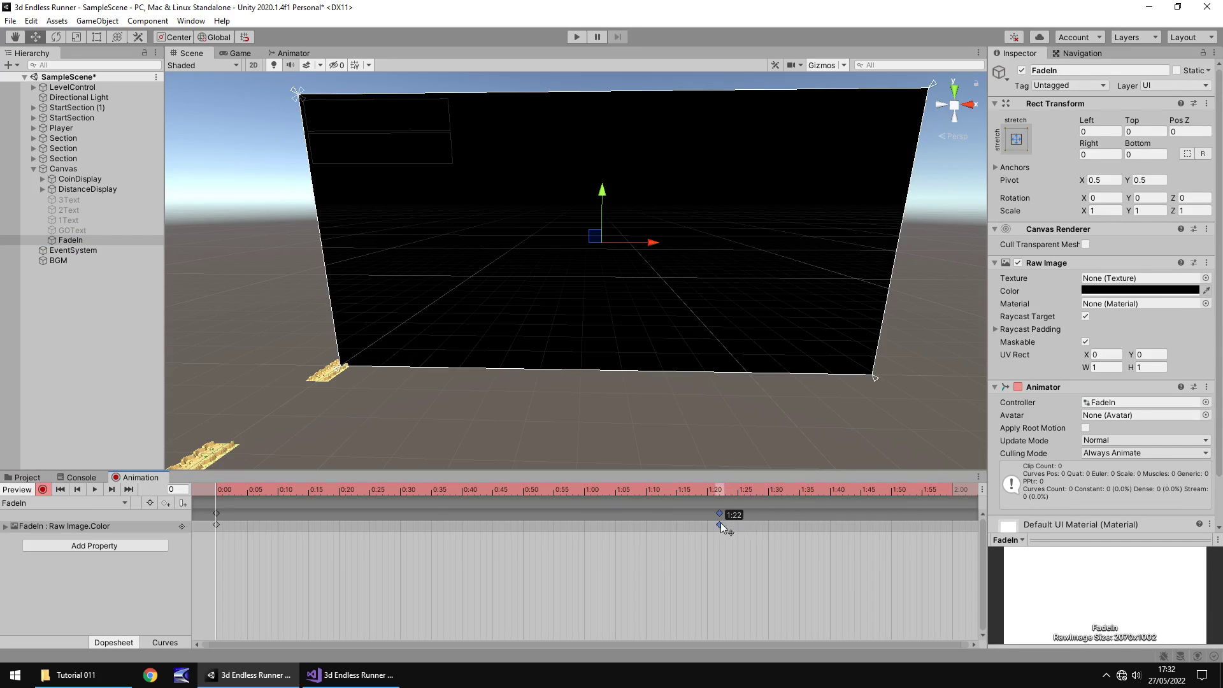
pyautogui.moveTo(721, 522); pyautogui.dragTo(770, 534)
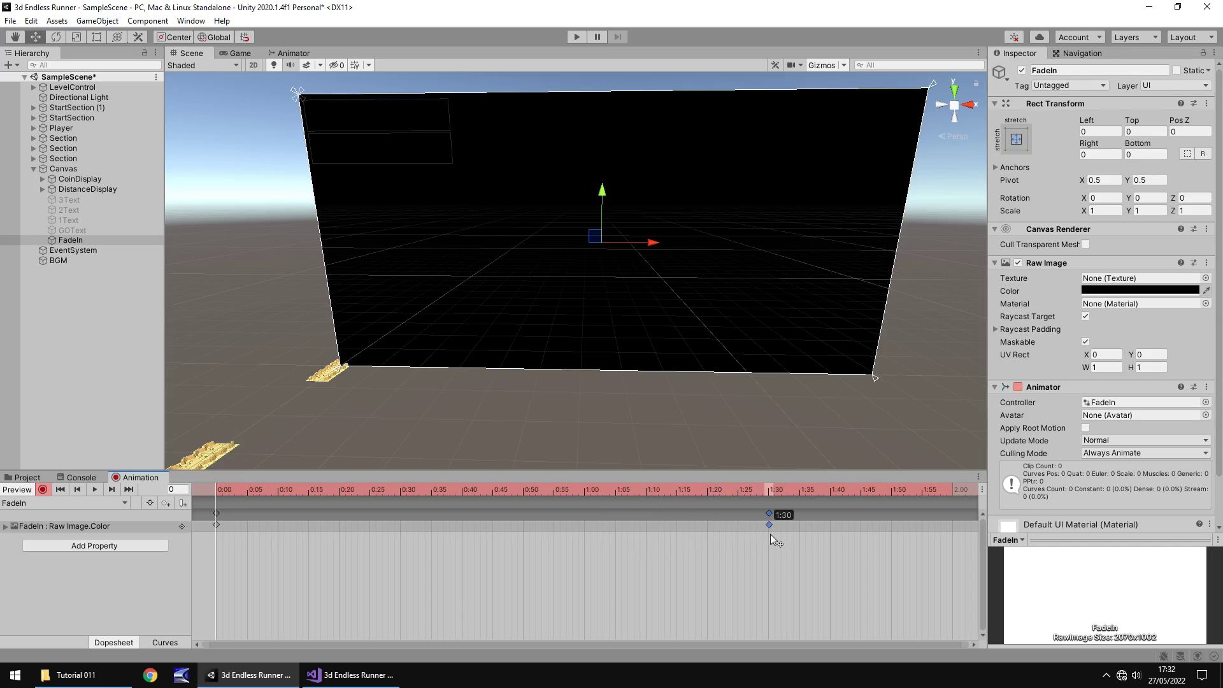
pyautogui.click(771, 490)
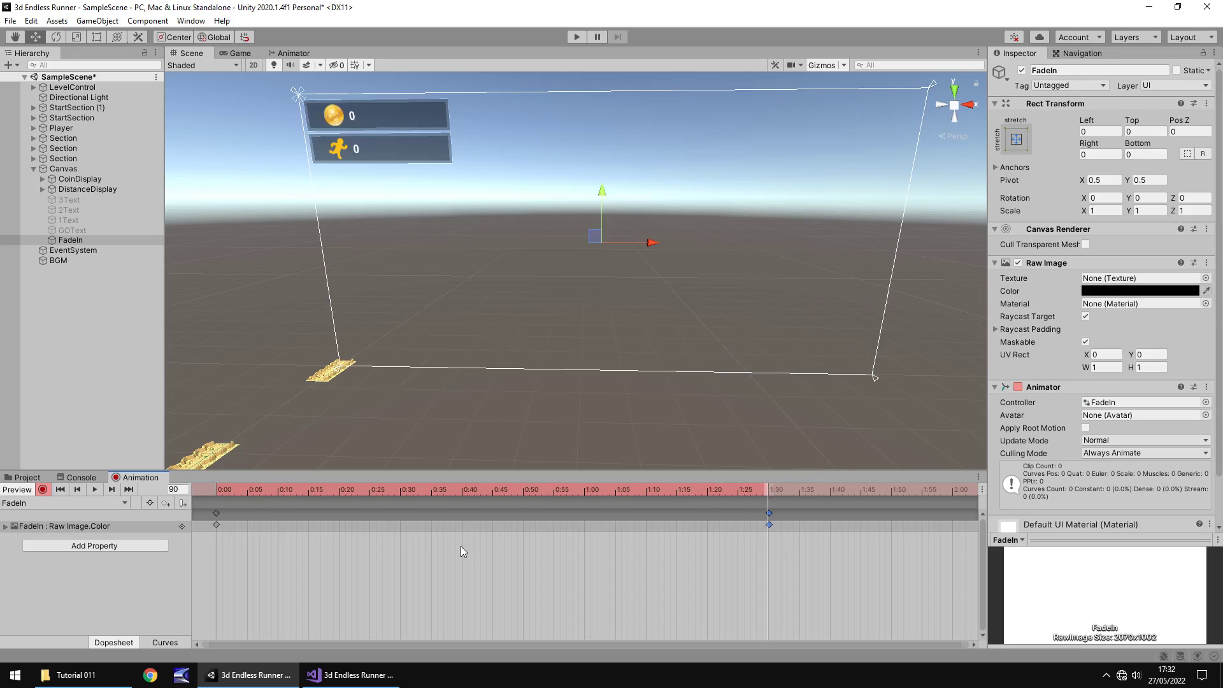
pyautogui.click(43, 490)
pyautogui.click(28, 478)
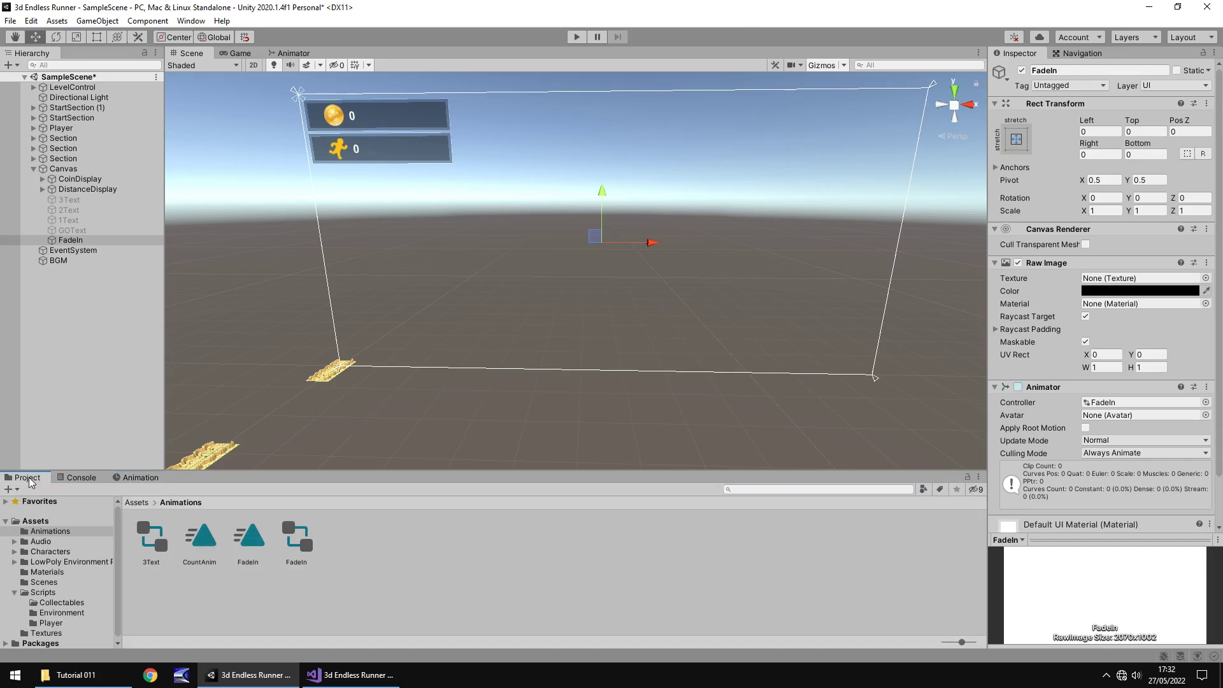
pyautogui.click(577, 37)
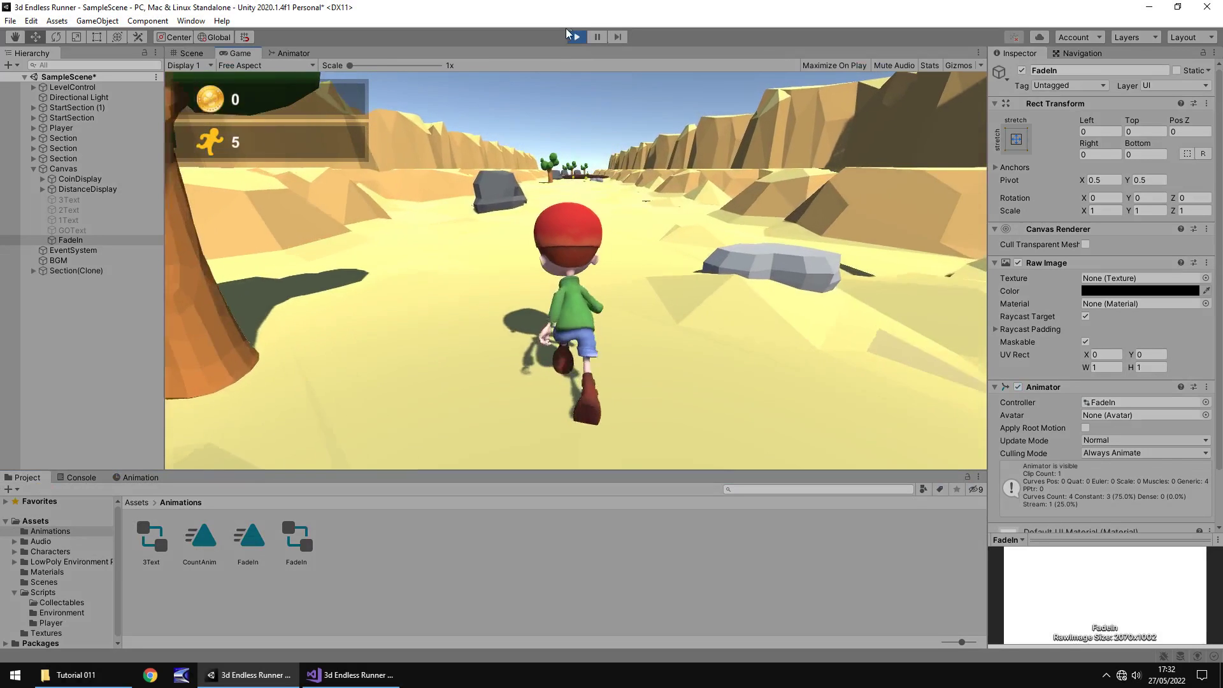
# Stop the test run after the game fades in from black.
pyautogui.click(576, 36)
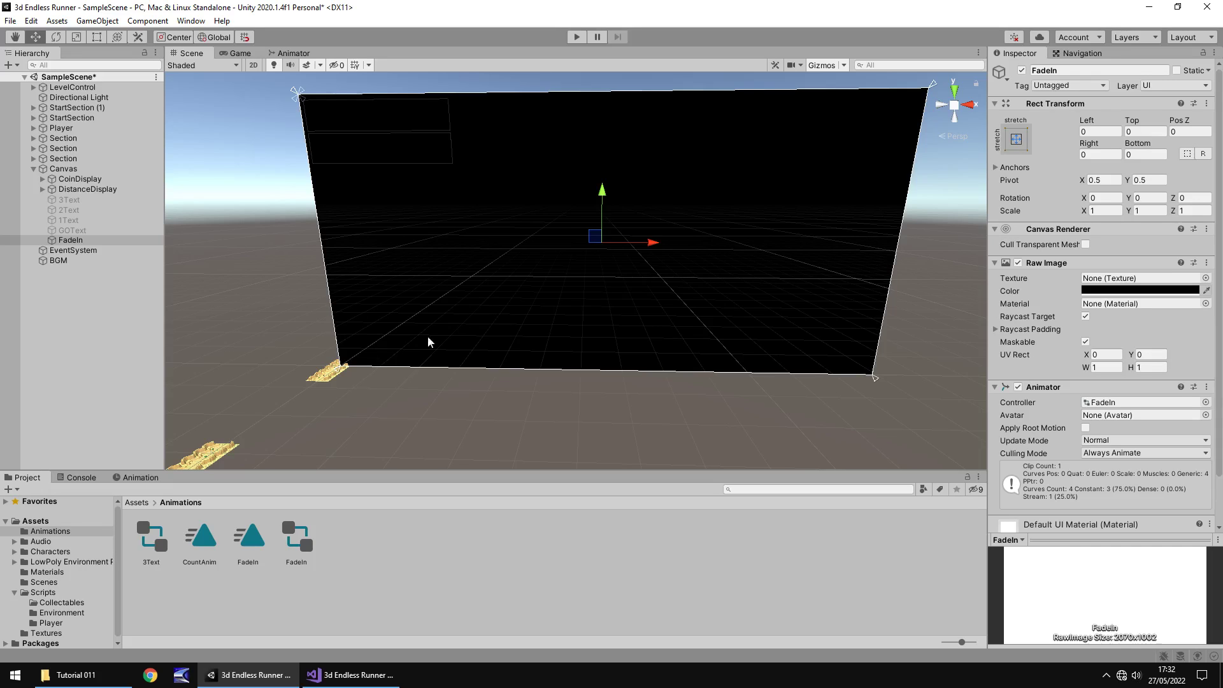
# Create a C# script named LevelStarter in the Scripts > Environment folder.
pyautogui.click(50, 595)
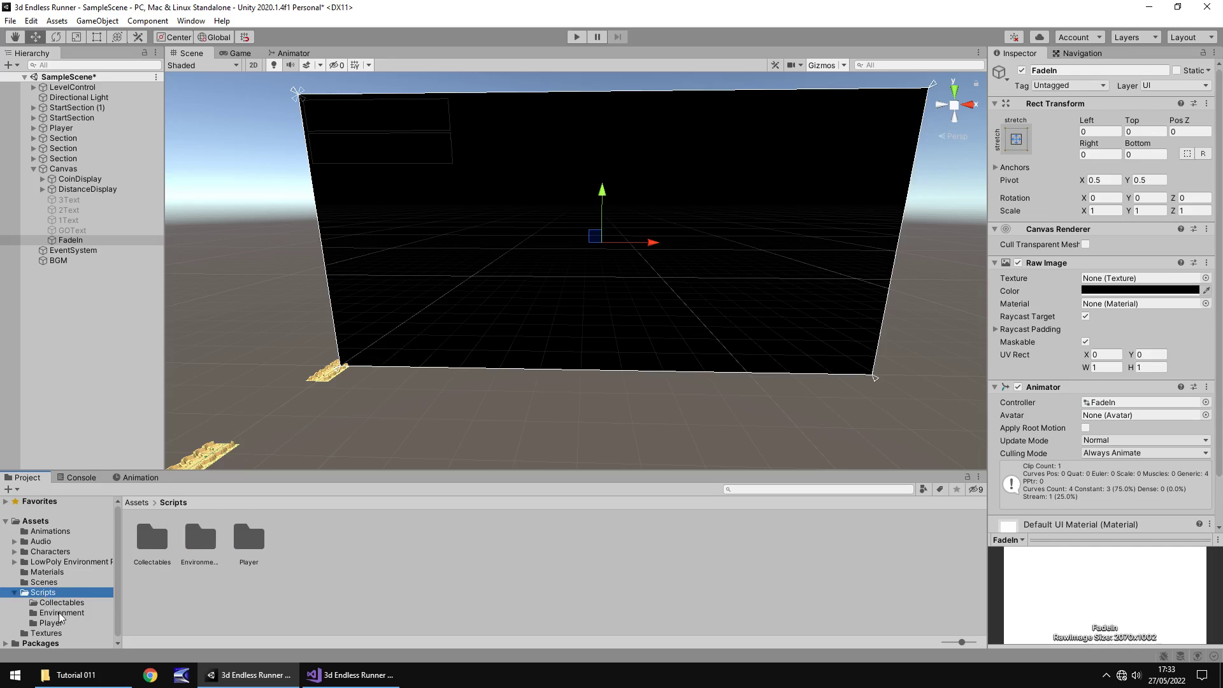
pyautogui.click(60, 613)
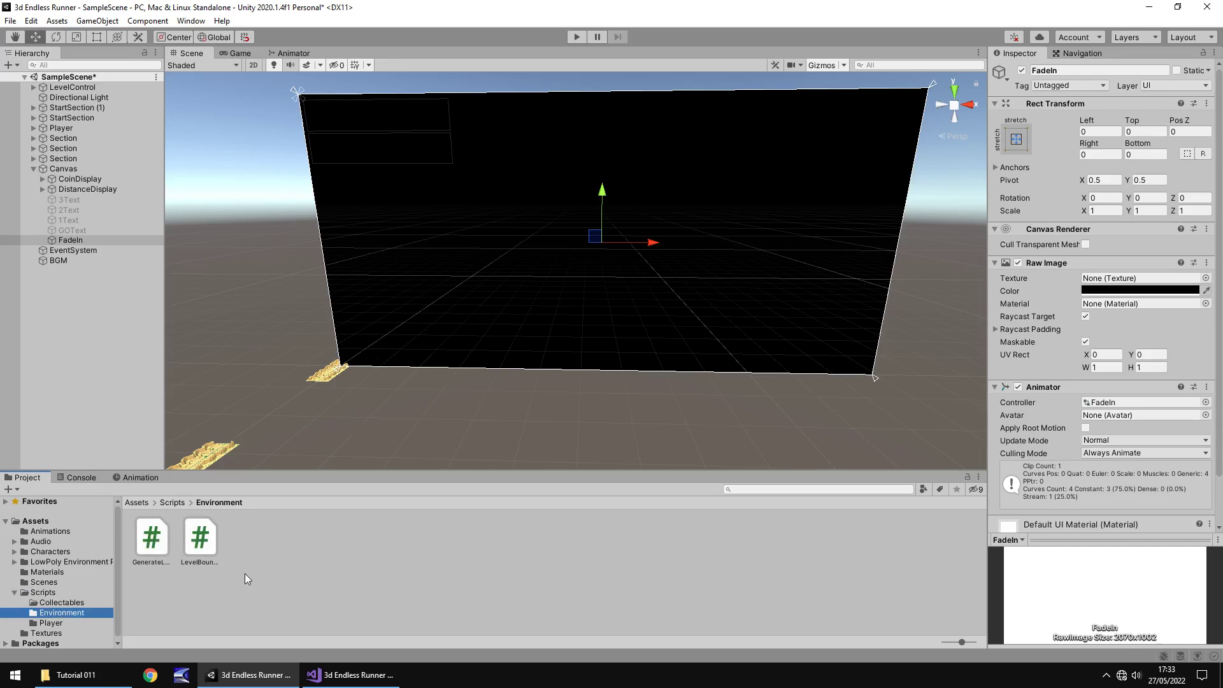
pyautogui.rightClick(254, 535)
pyautogui.moveTo(364, 201)
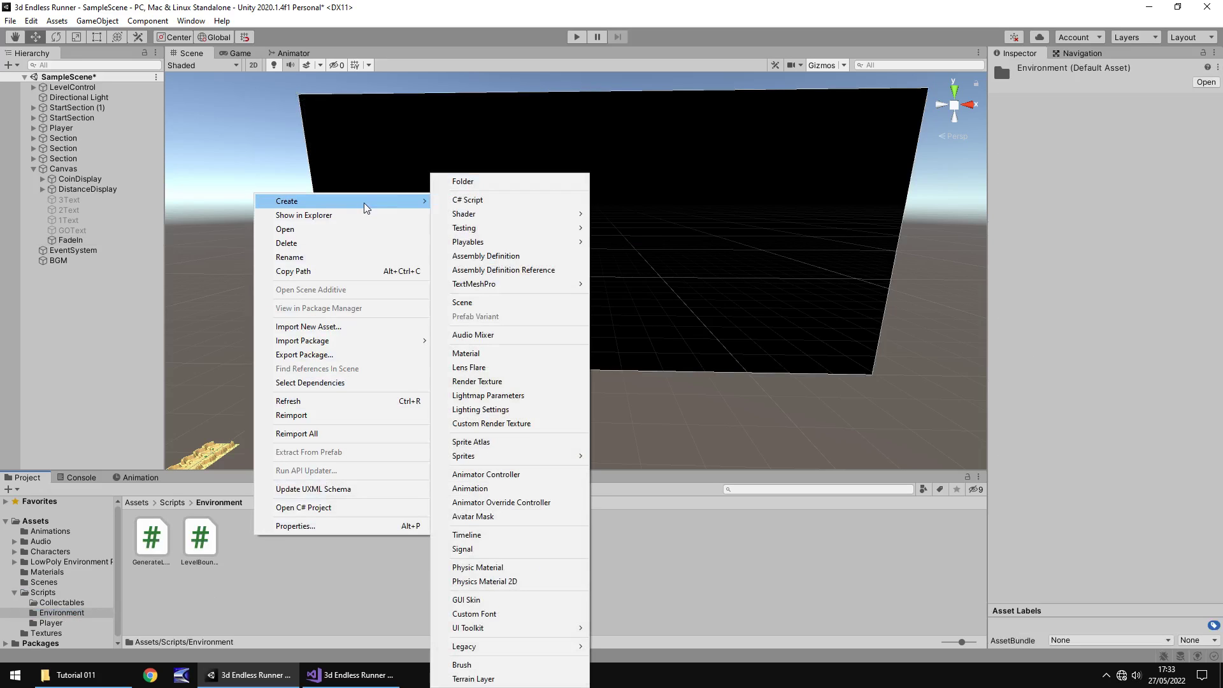
pyautogui.click(507, 202)
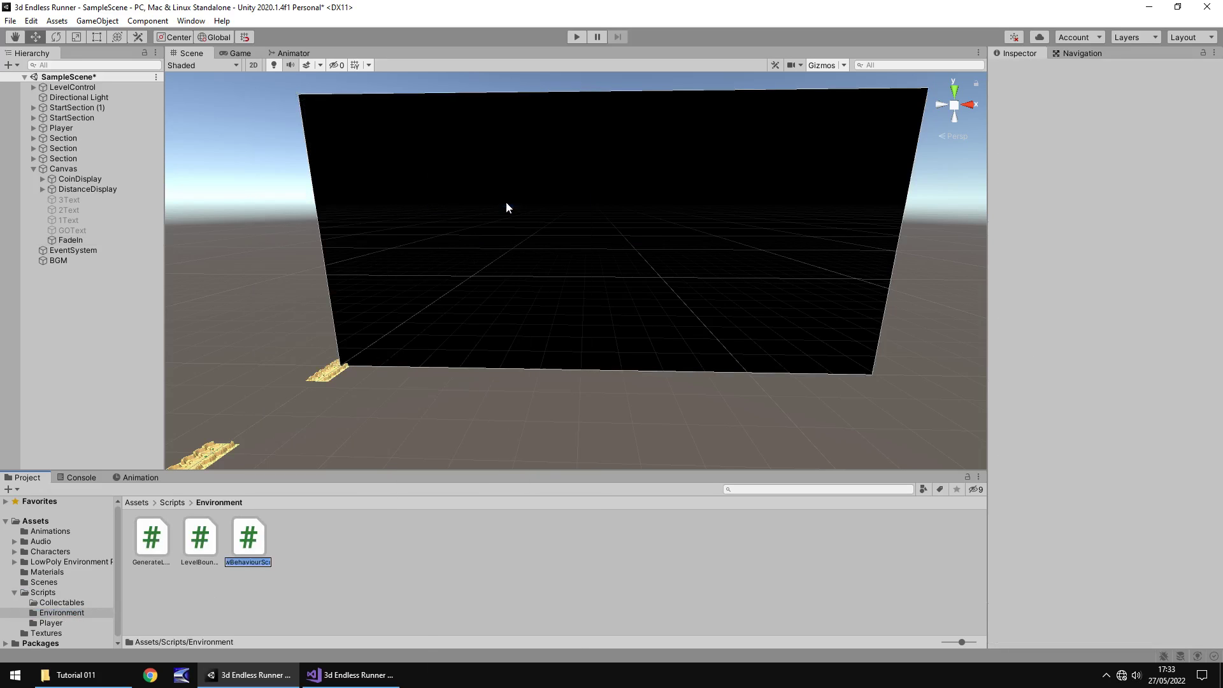
pyautogui.write('LevelStarter')
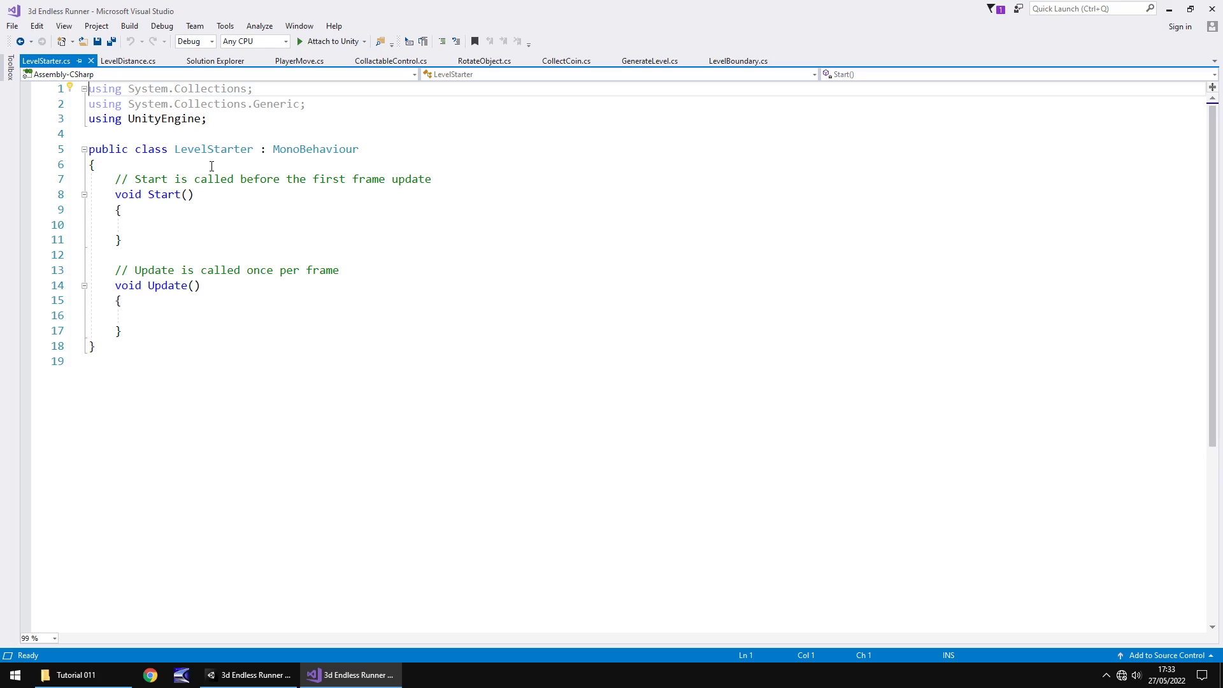
# Start a field line at the top of LevelStarter, deleting the invalid 'GameObject 3text;' declaration.
pyautogui.click(188, 165)
pyautogui.press('Return')
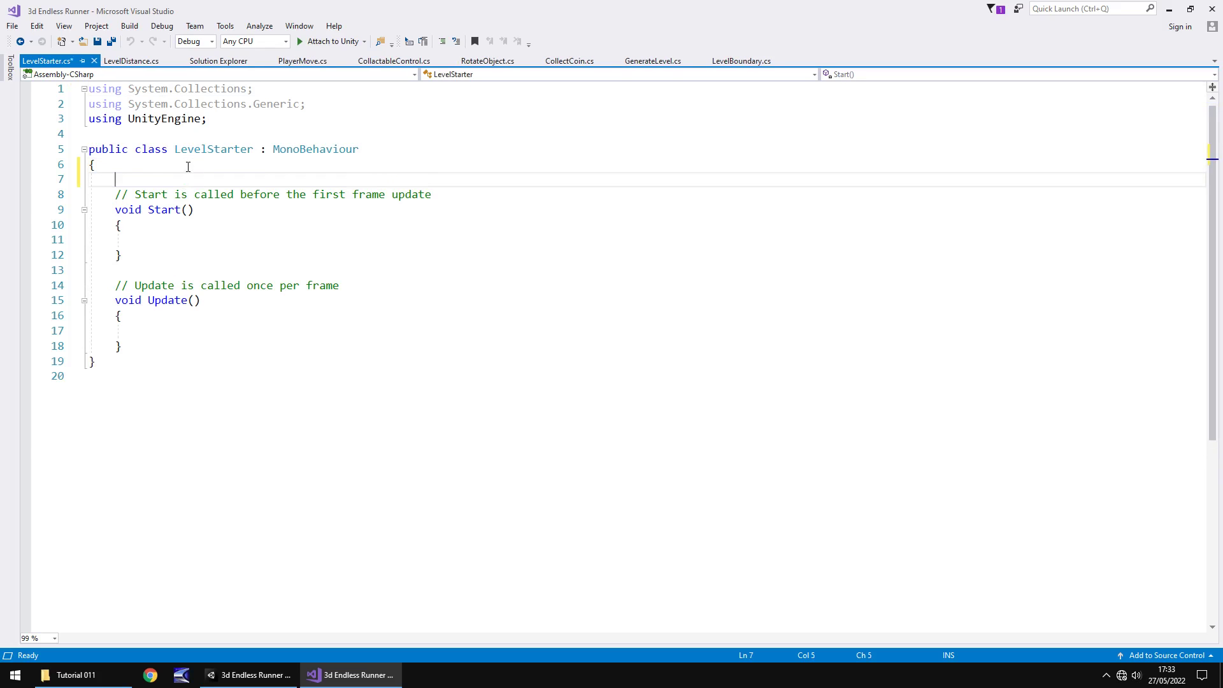
pyautogui.write('public Game')
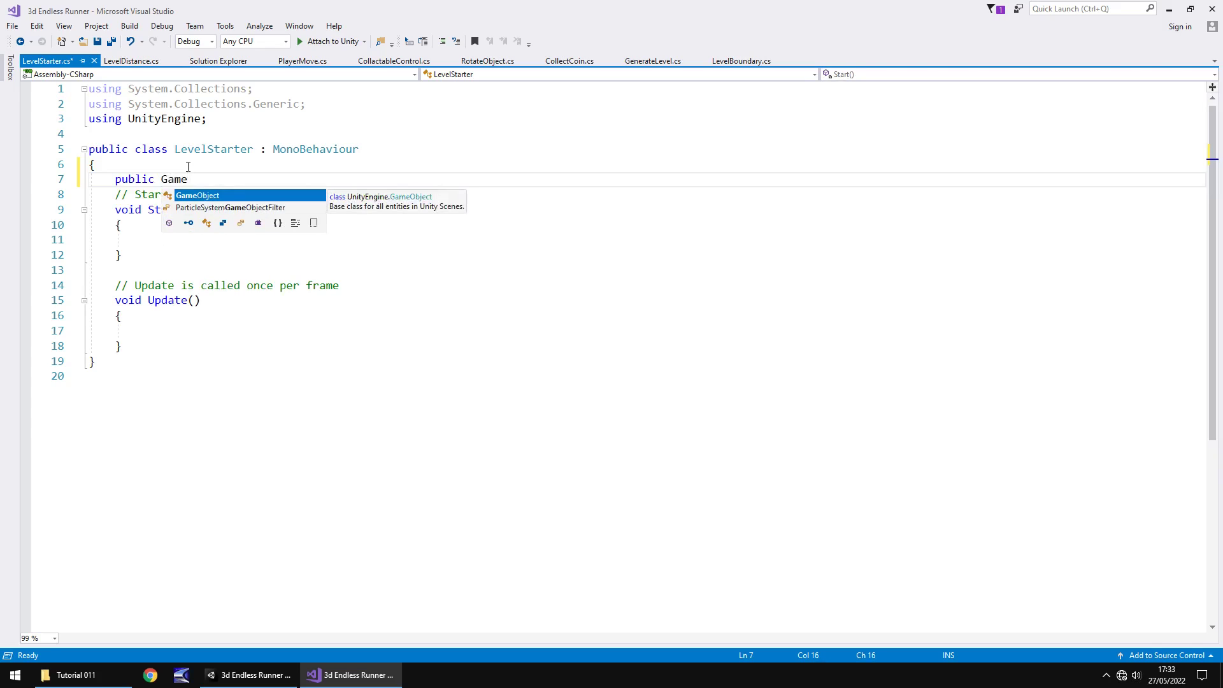
pyautogui.press('Tab')
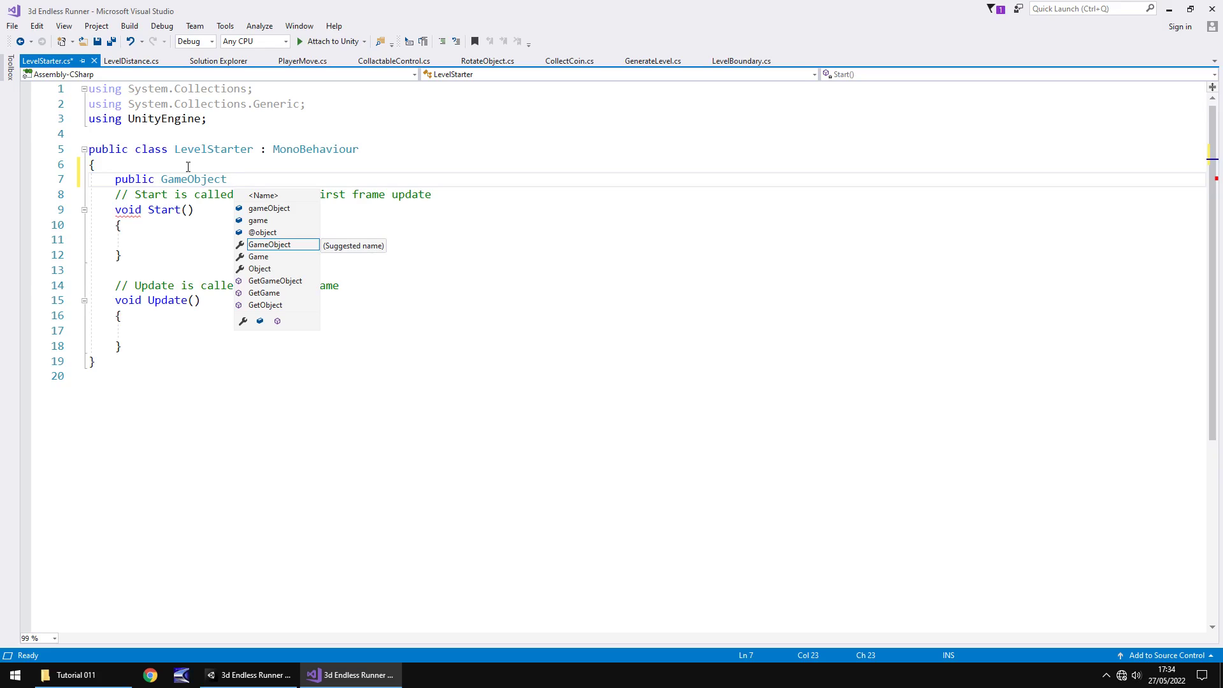
pyautogui.press('Escape')
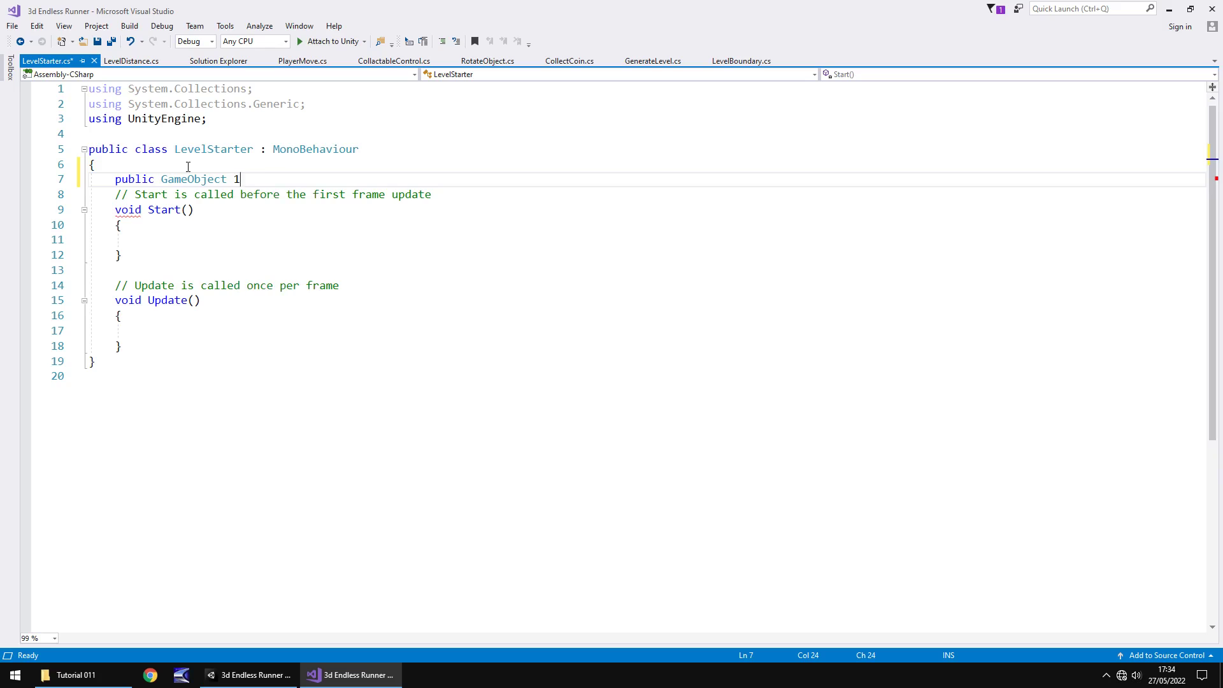
pyautogui.write('3text;')
pyautogui.press('Return')
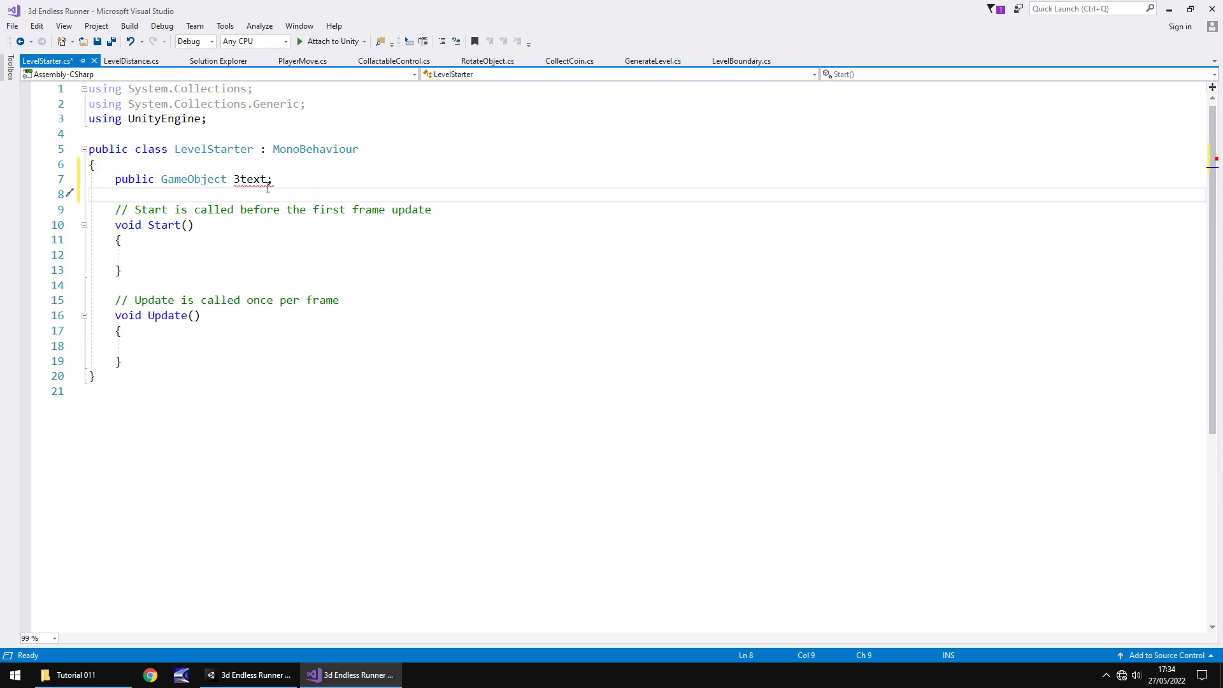
pyautogui.moveTo(366, 180); pyautogui.dragTo(164, 181)
pyautogui.press('BackSpace')
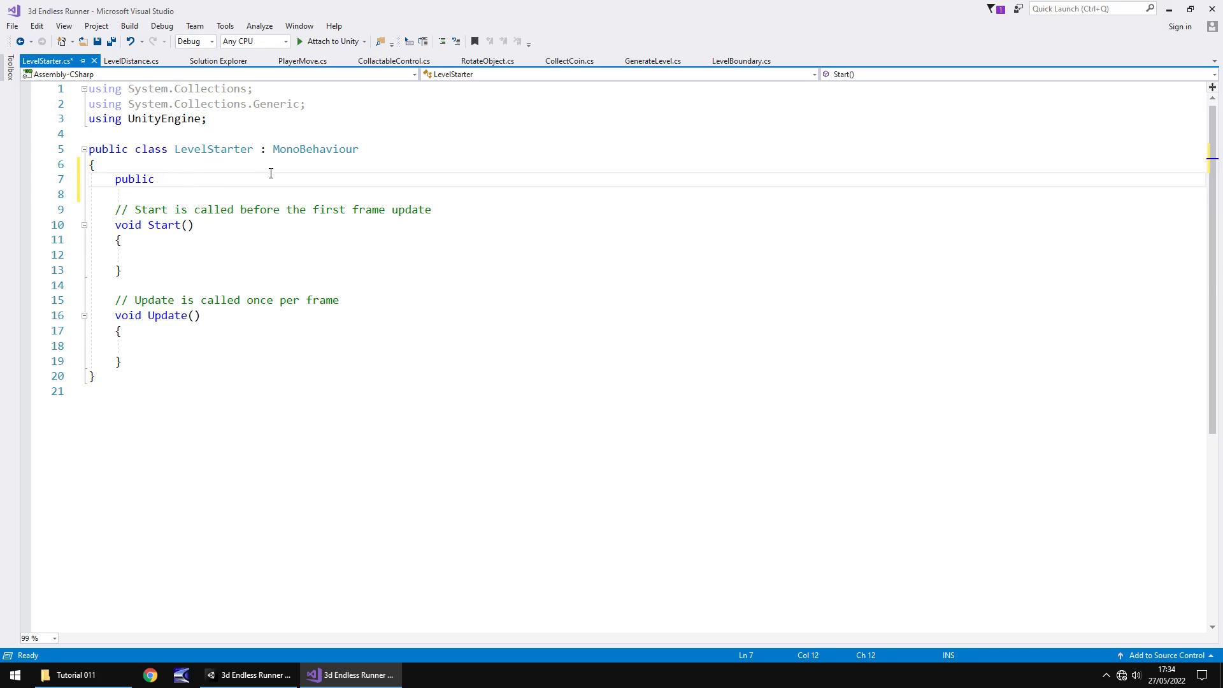
# Declare public GameObject fields countDown3 and countDown2.
pyautogui.write('Game')
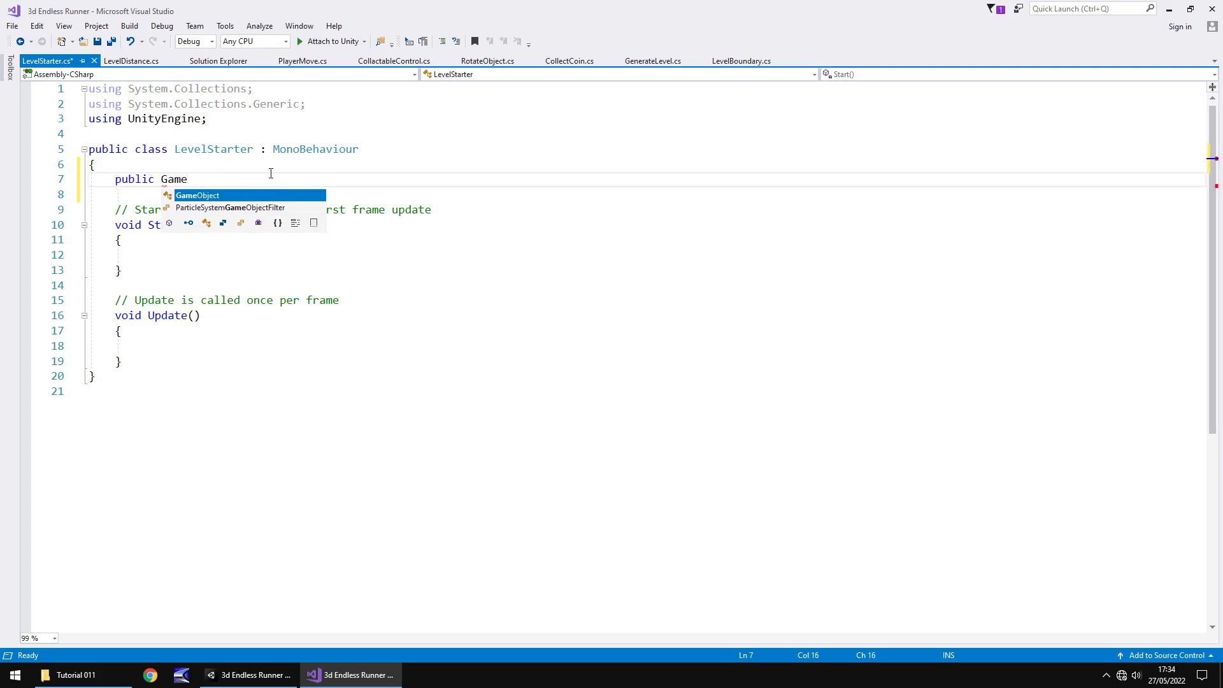
pyautogui.press('Tab')
pyautogui.write('Coun')
pyautogui.press('BackSpace')
pyautogui.press('BackSpace')
pyautogui.press('BackSpace')
pyautogui.press('BackSpace')
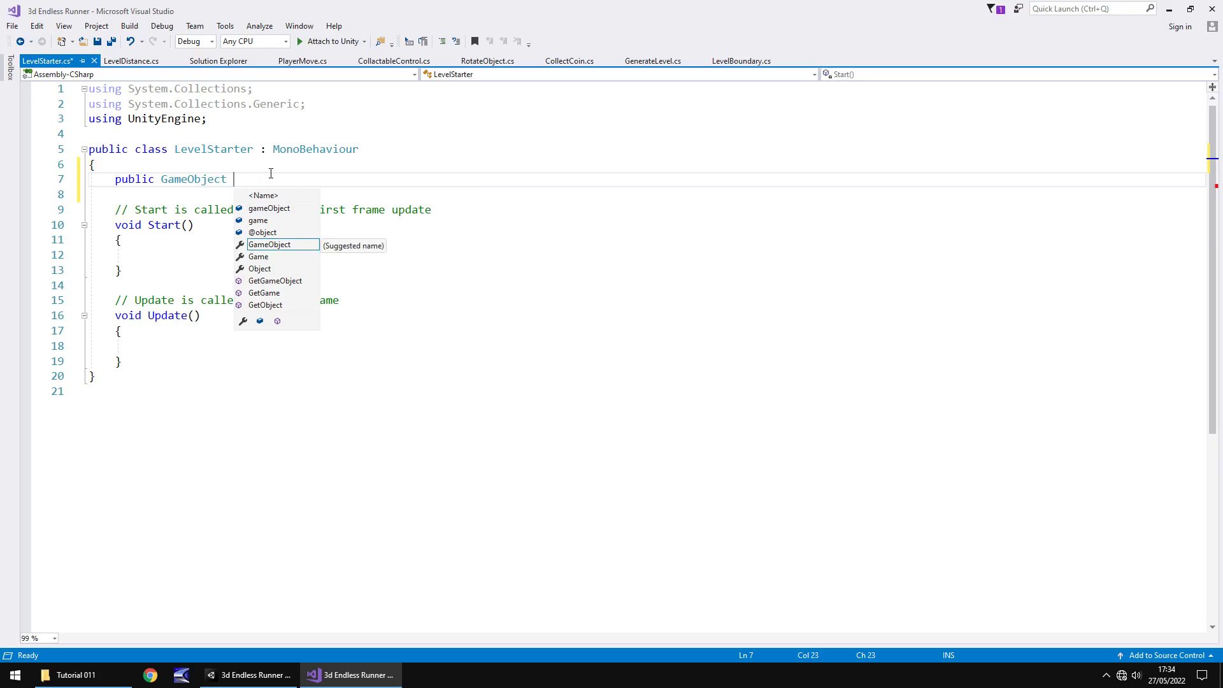
pyautogui.write('countDow')
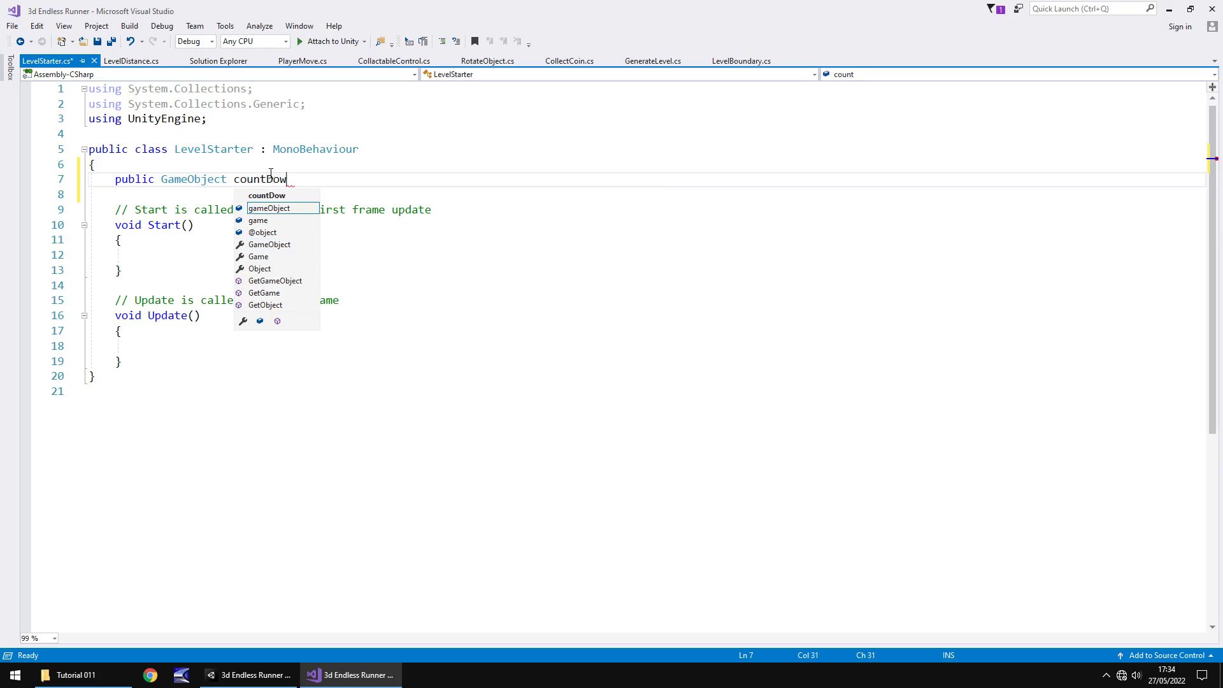
pyautogui.write('n3;')
pyautogui.press('Return')
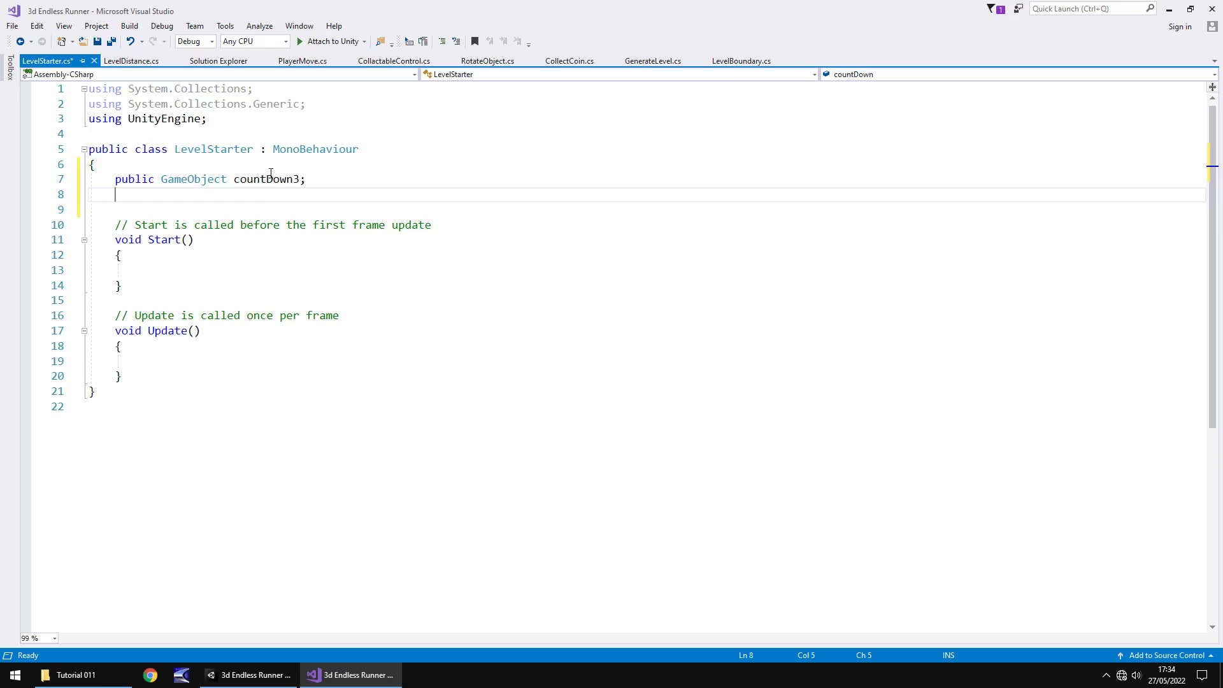
pyautogui.write('public Ga')
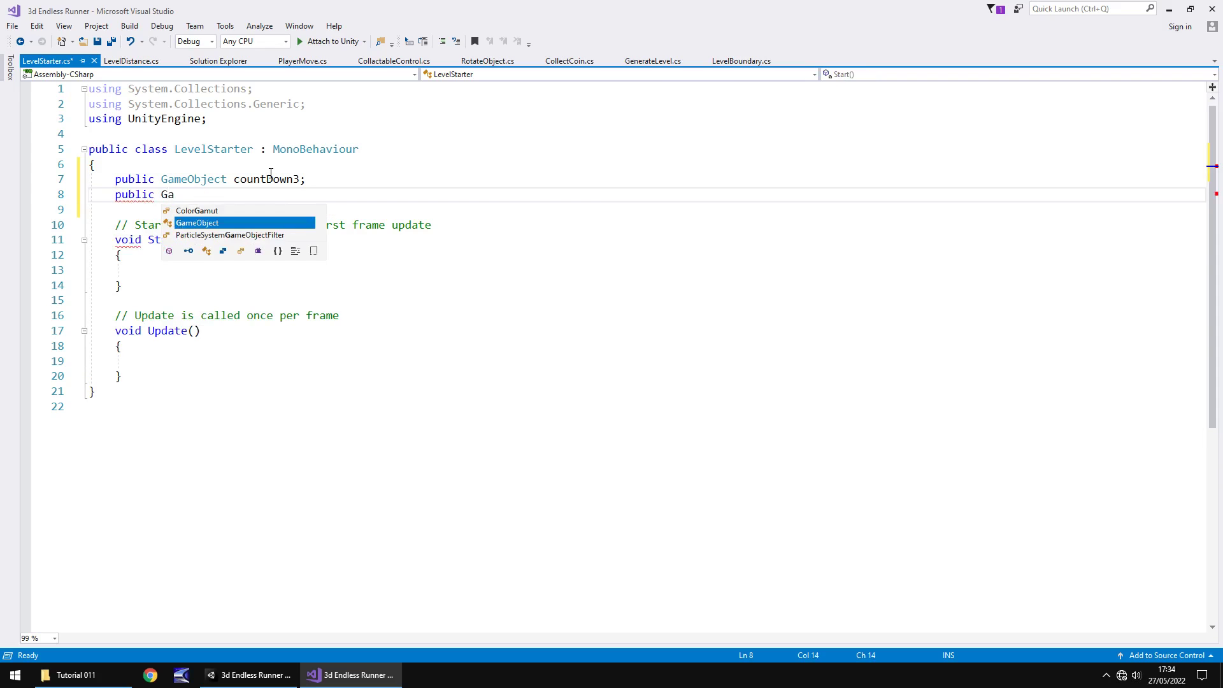
pyautogui.press('Tab')
pyautogui.write('co')
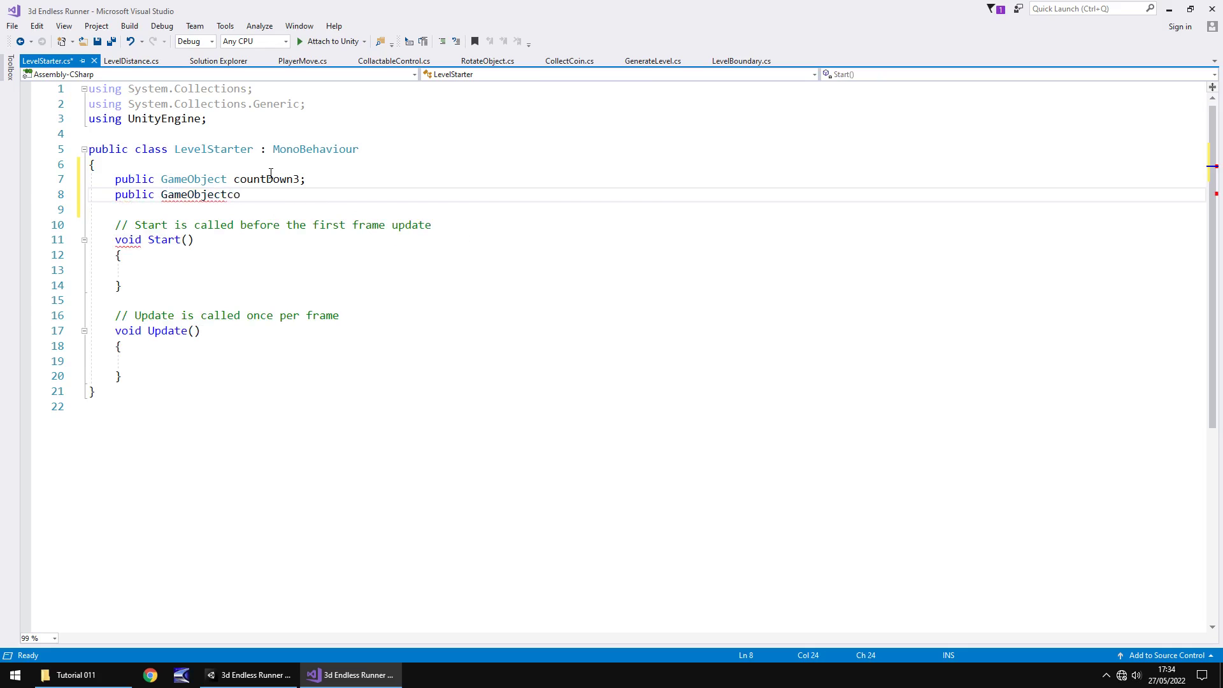
pyautogui.press('BackSpace')
pyautogui.press('BackSpace')
pyautogui.write('cou')
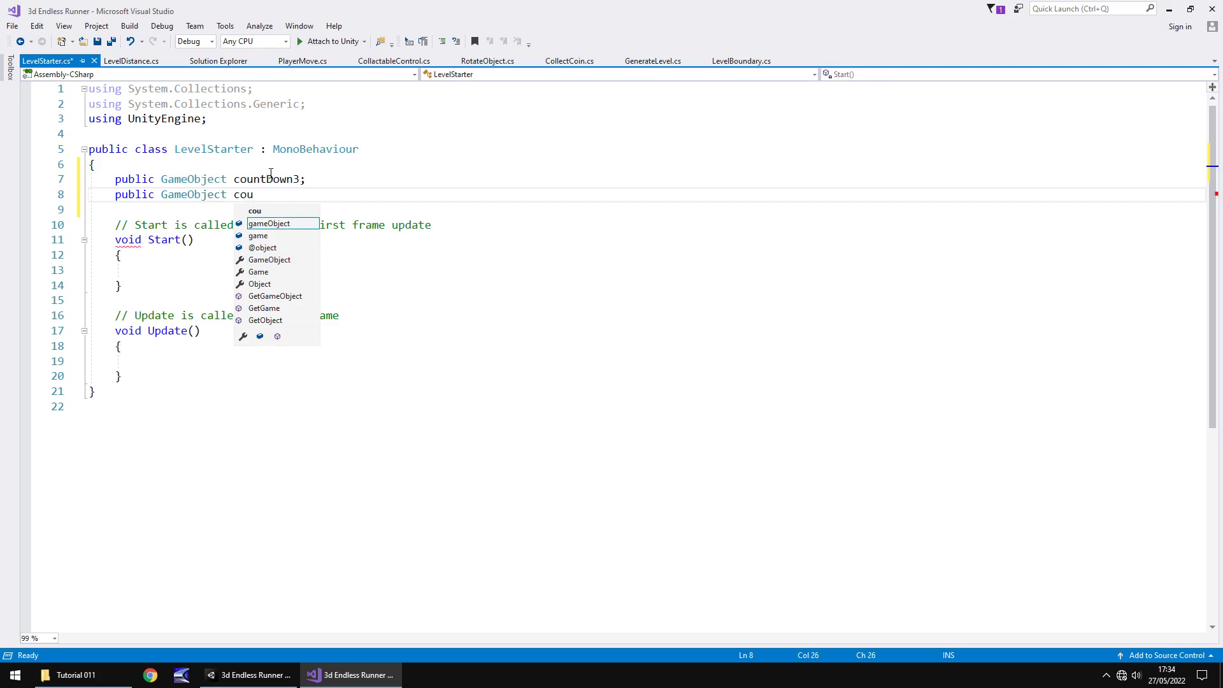
pyautogui.write('ntDown2;')
pyautogui.press('Return')
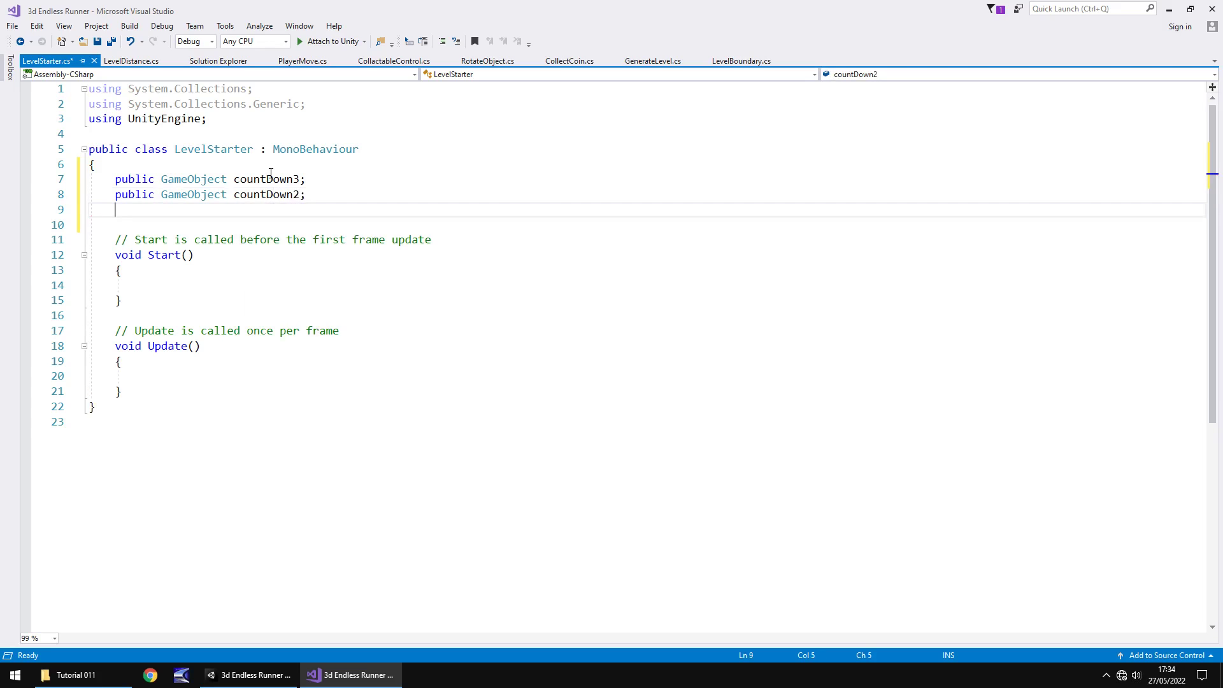
# Add public GameObject fields countDown1, countDownGo and fadeIn on their own lines.
pyautogui.write('public;')
pyautogui.write('i')
pyautogui.press('BackSpace')
pyautogui.press('BackSpace')
pyautogui.write('GameObject')
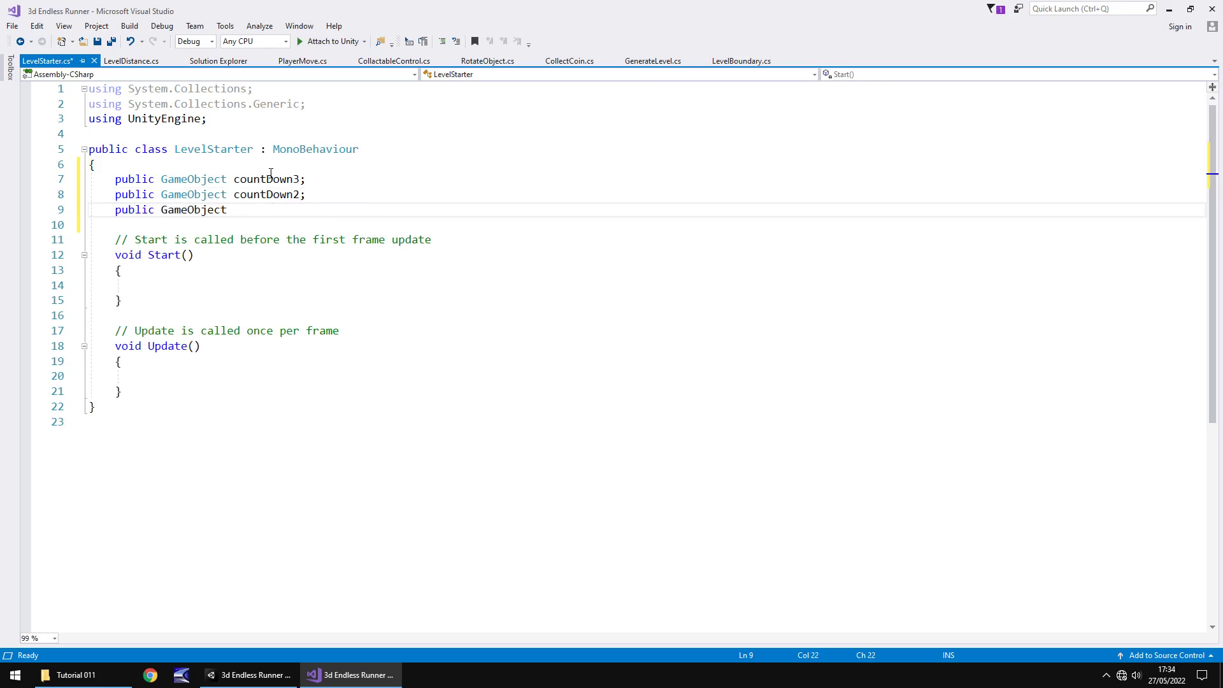
pyautogui.write(' countD')
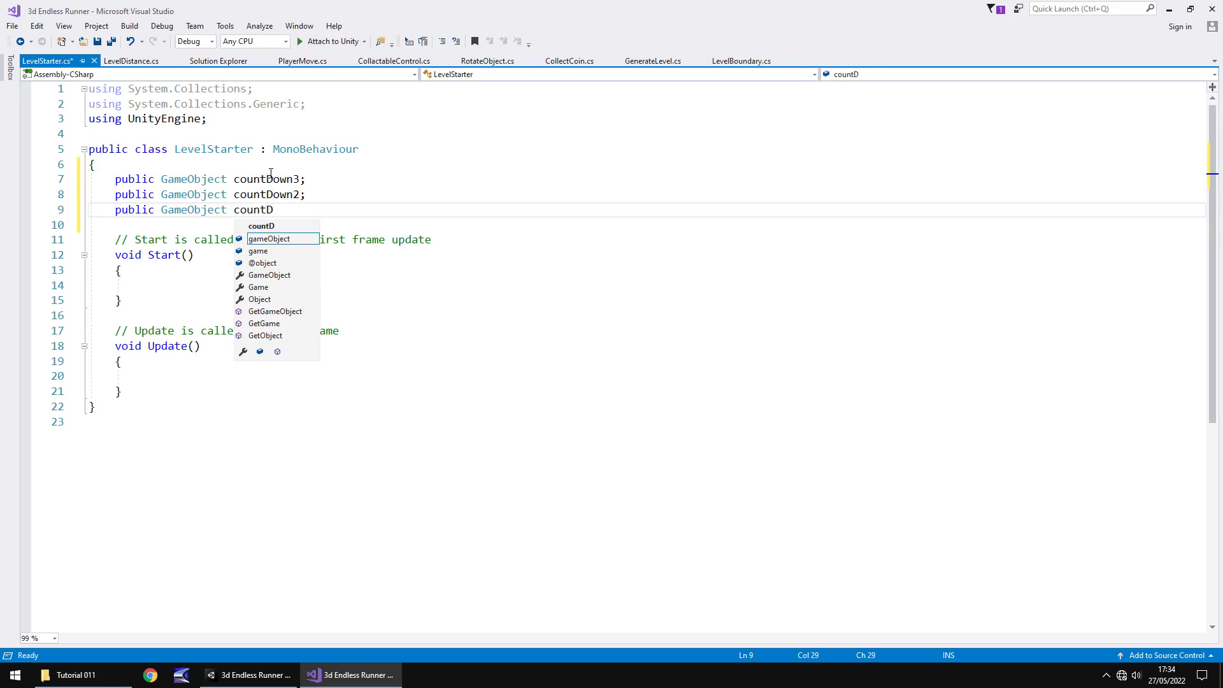
pyautogui.write('own1,')
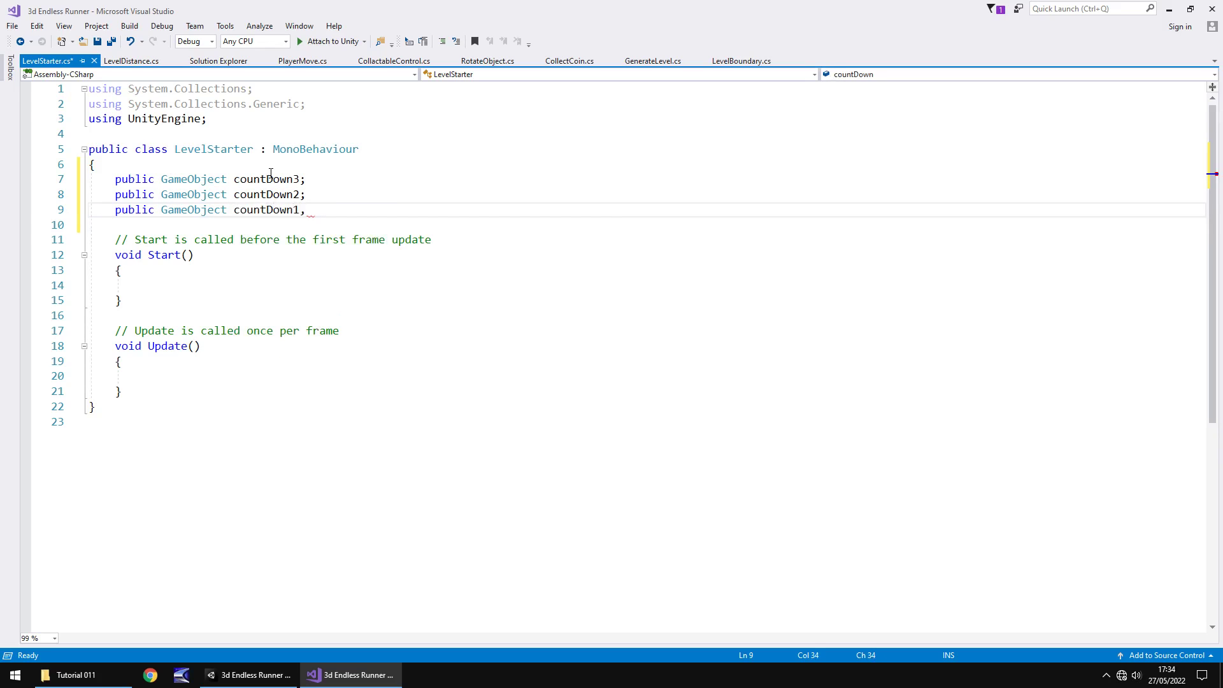
pyautogui.press('BackSpace')
pyautogui.write(';')
pyautogui.press('Return')
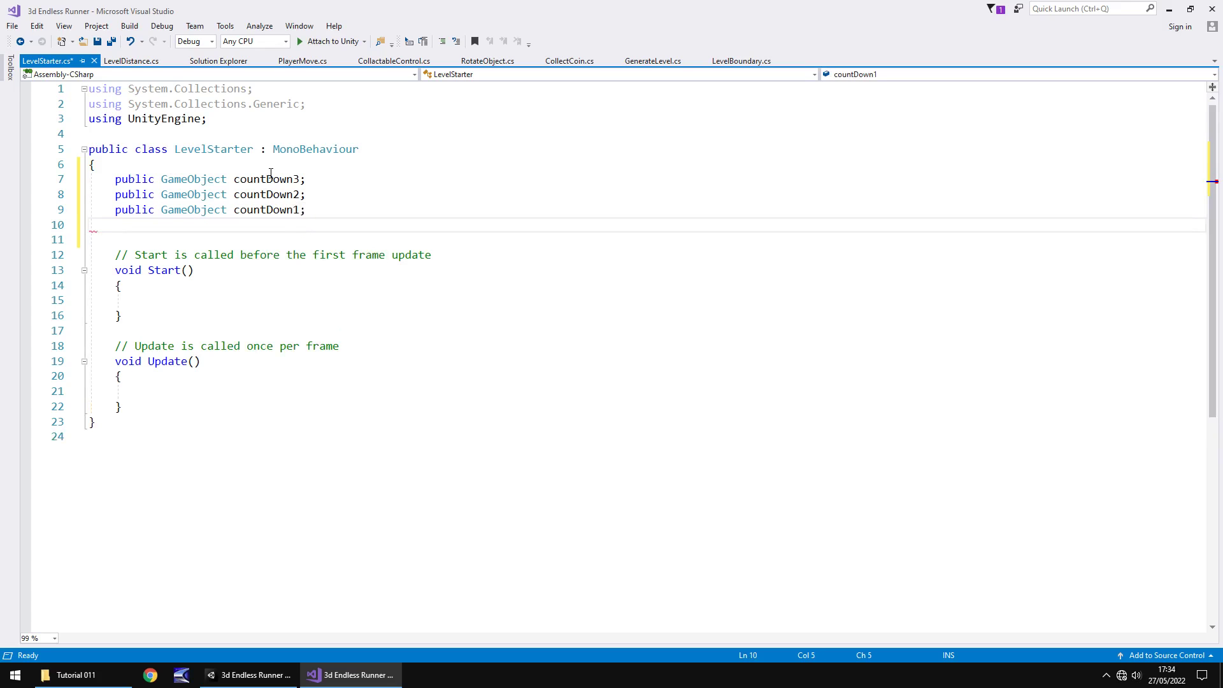
pyautogui.write('public Game')
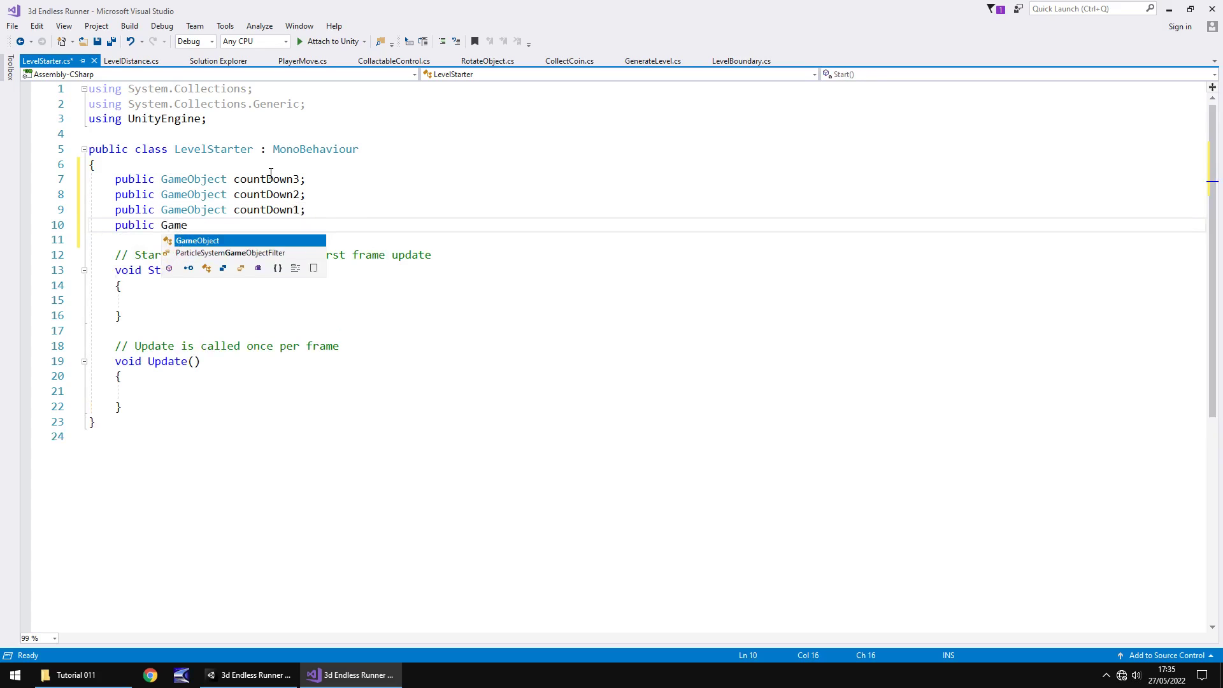
pyautogui.write('Object count')
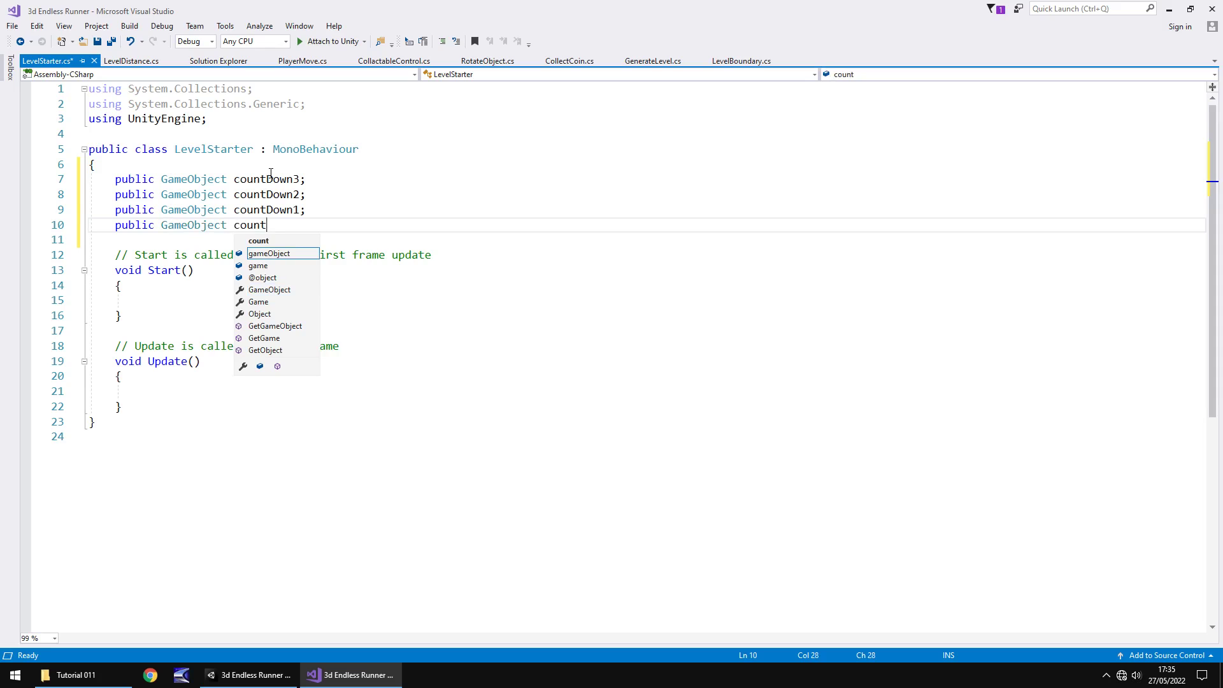
pyautogui.write('DownGo;')
pyautogui.press('Return')
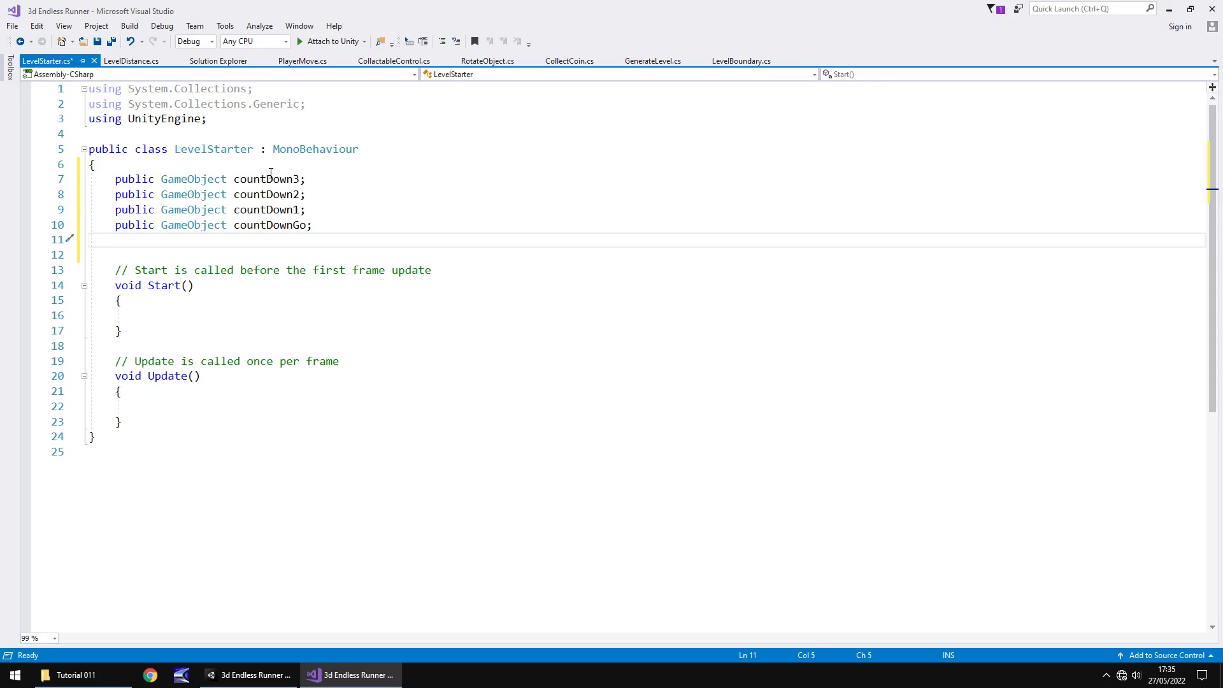
pyautogui.write('public GameObject ')
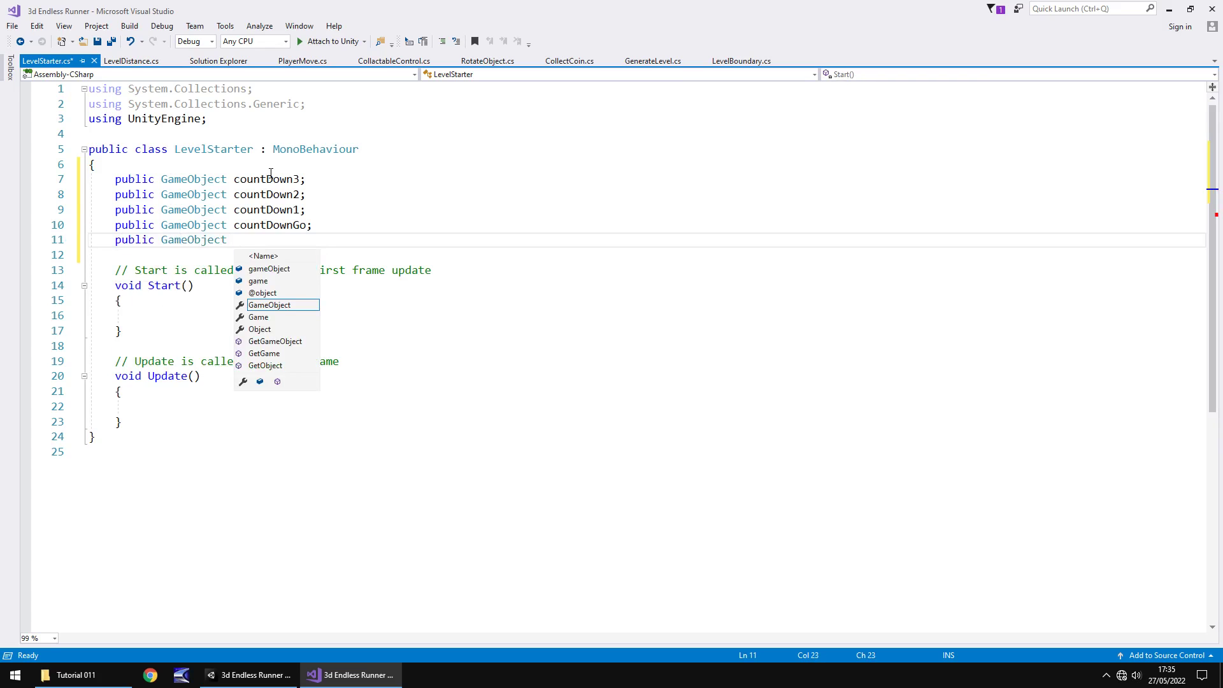
pyautogui.write('fadeIn;')
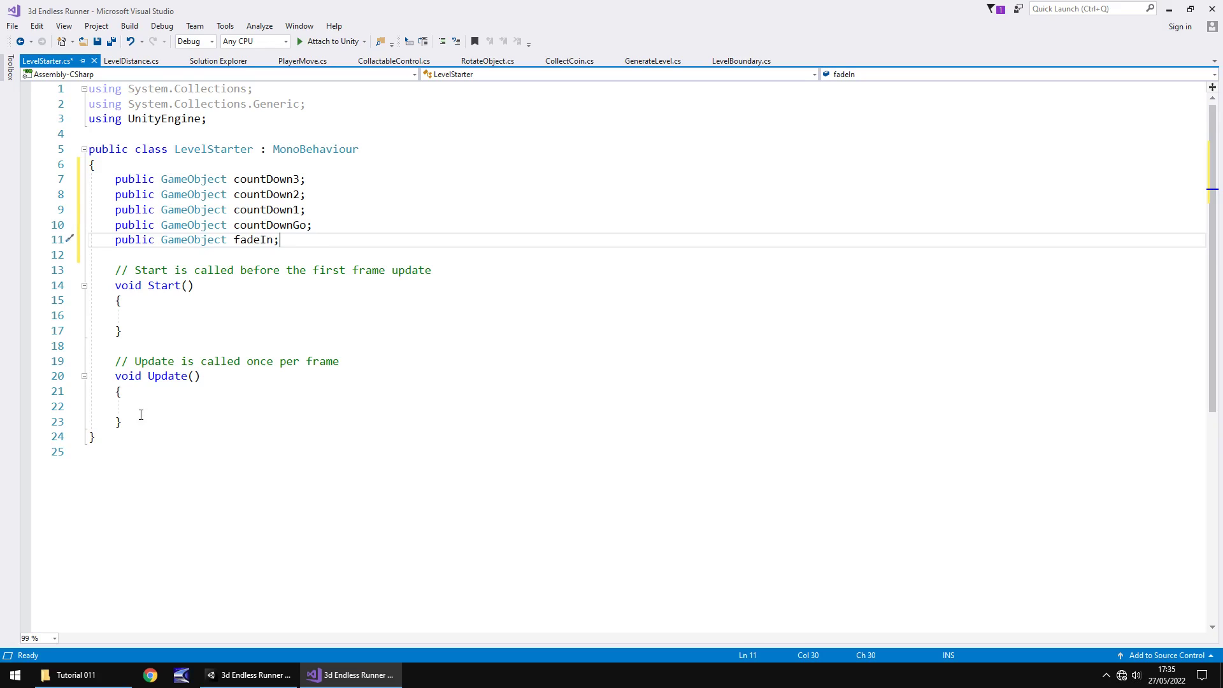
# Delete the Update method and the comment above Start, leaving space below Start.
pyautogui.moveTo(140, 422); pyautogui.dragTo(84, 360)
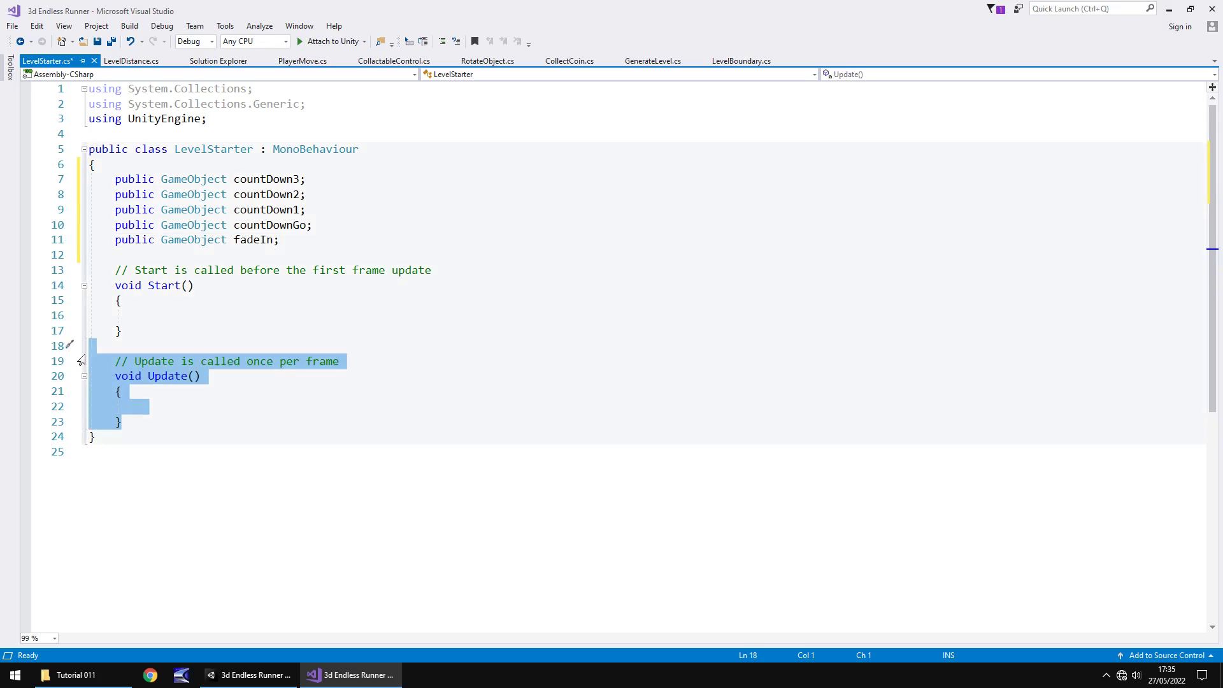
pyautogui.press('BackSpace')
pyautogui.press('BackSpace')
pyautogui.moveTo(439, 270); pyautogui.dragTo(40, 270)
pyautogui.press('BackSpace')
pyautogui.press('BackSpace')
pyautogui.click(159, 315)
pyautogui.press('Return')
pyautogui.press('Return')
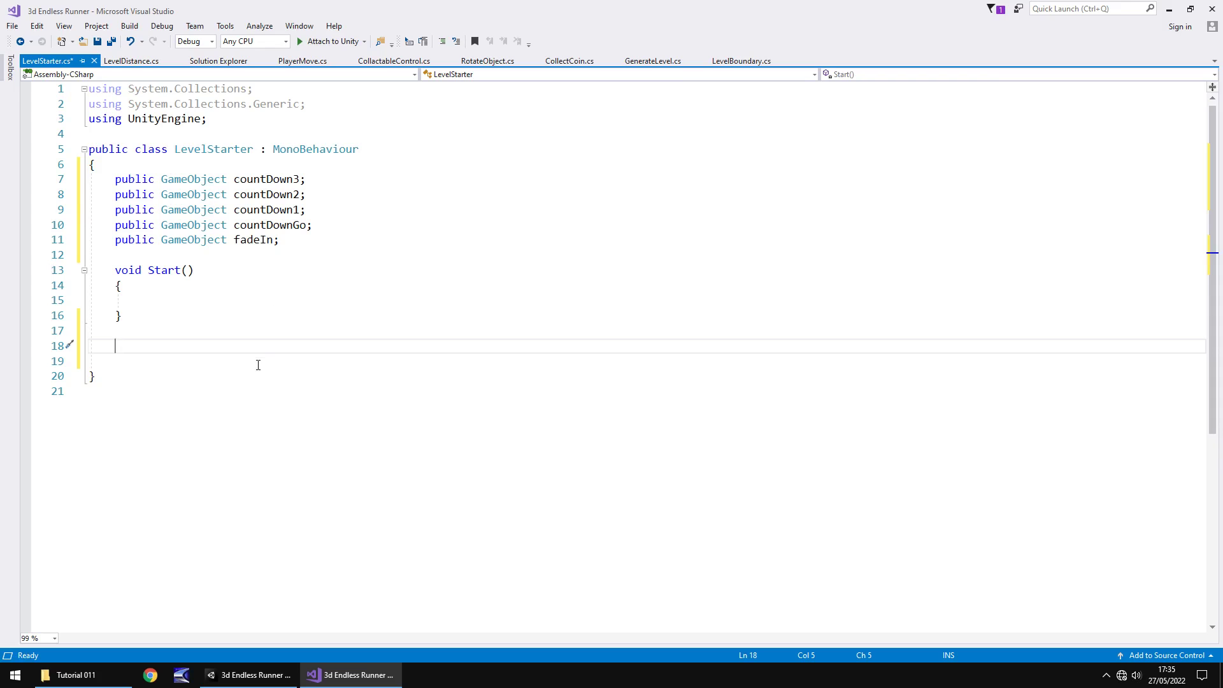
# Declare an IEnumerator CountSequence() method below Start.
pyautogui.write('I')
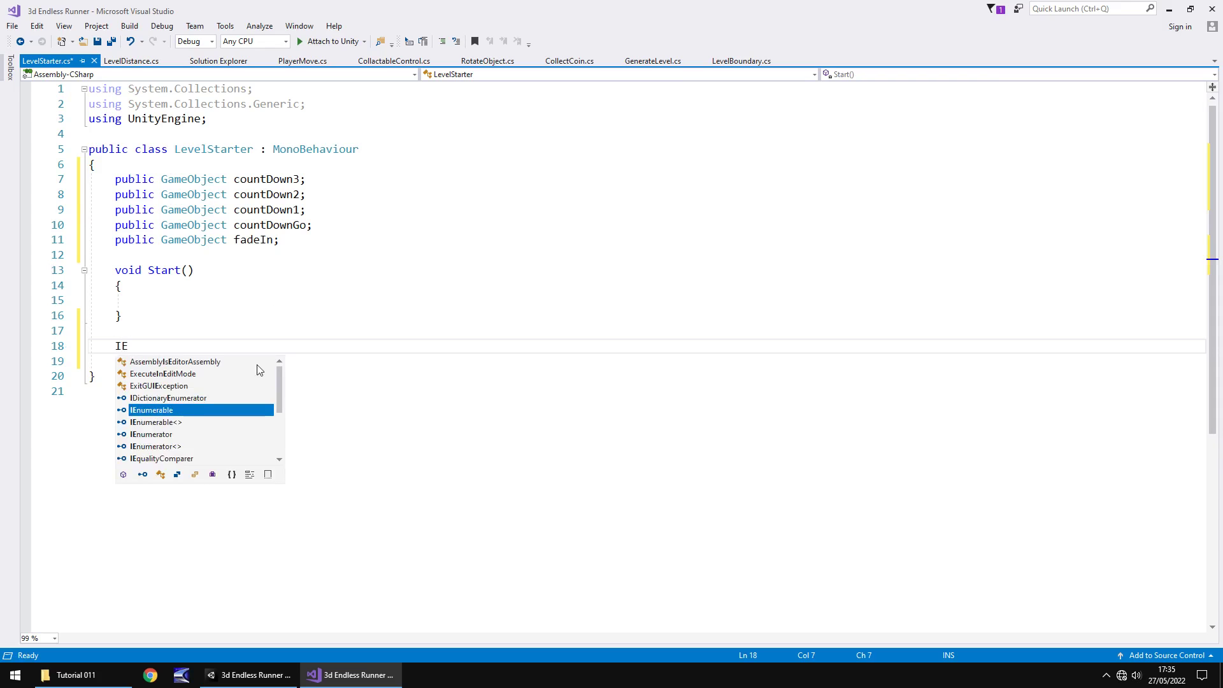
pyautogui.write('nu')
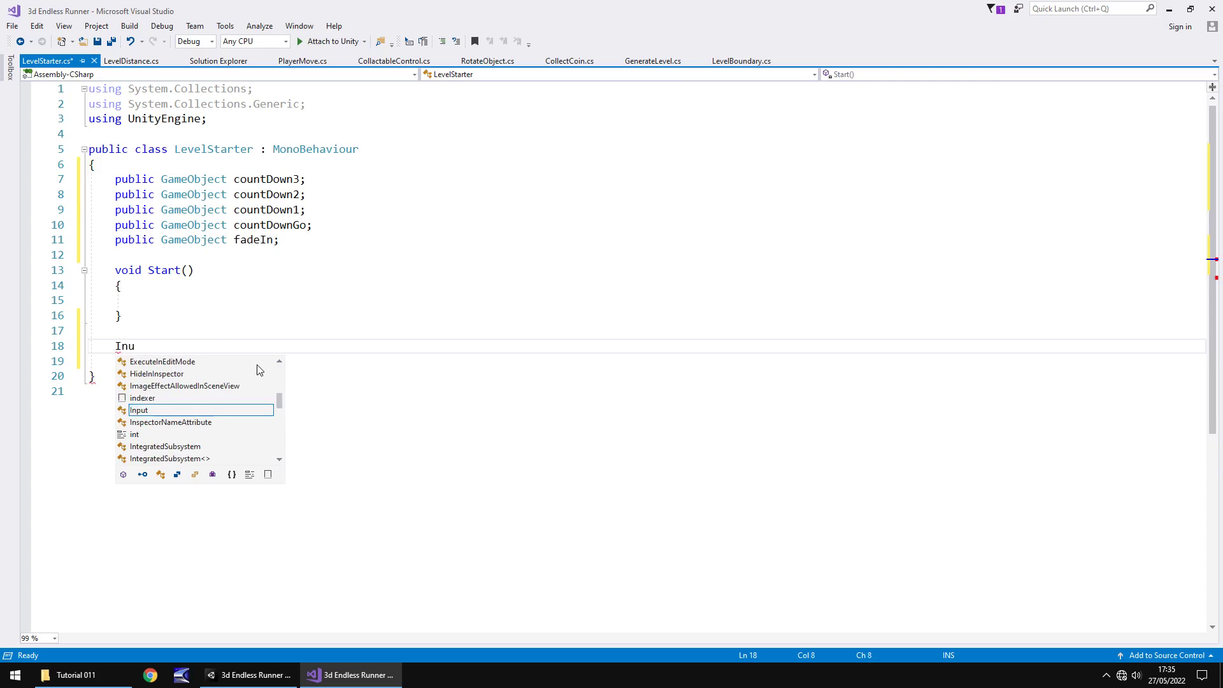
pyautogui.write('v')
pyautogui.press('BackSpace')
pyautogui.press('BackSpace')
pyautogui.write('enumer')
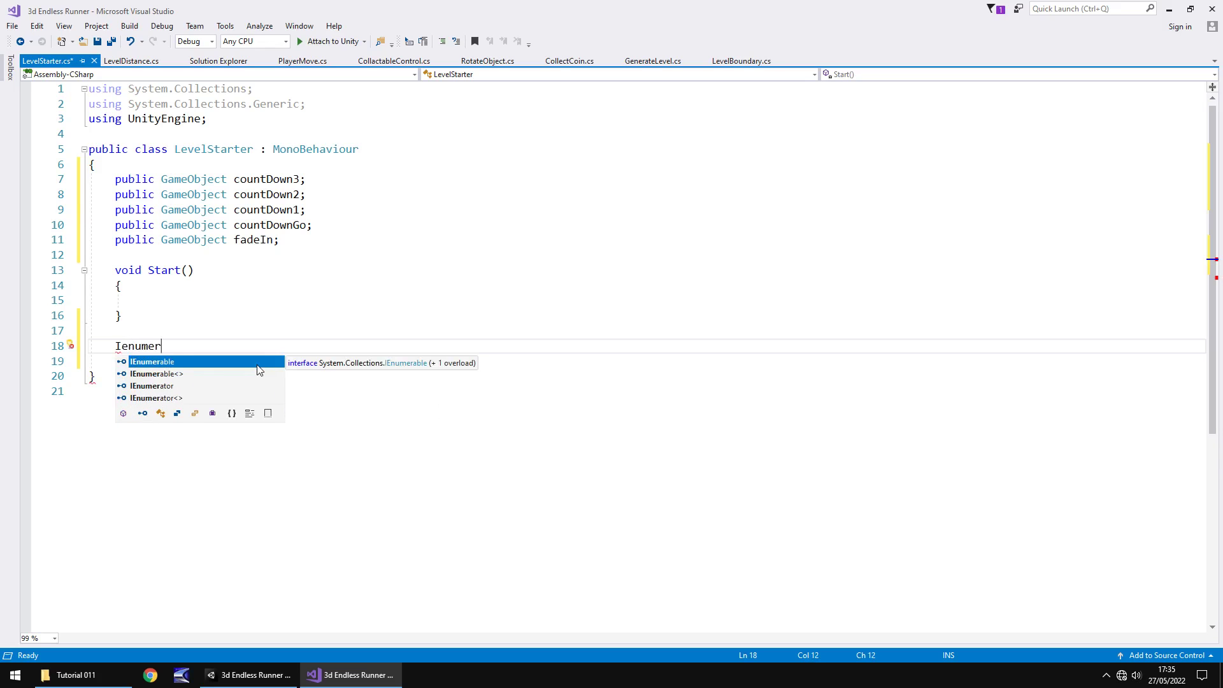
pyautogui.press('Down')
pyautogui.press('Down')
pyautogui.press('Tab')
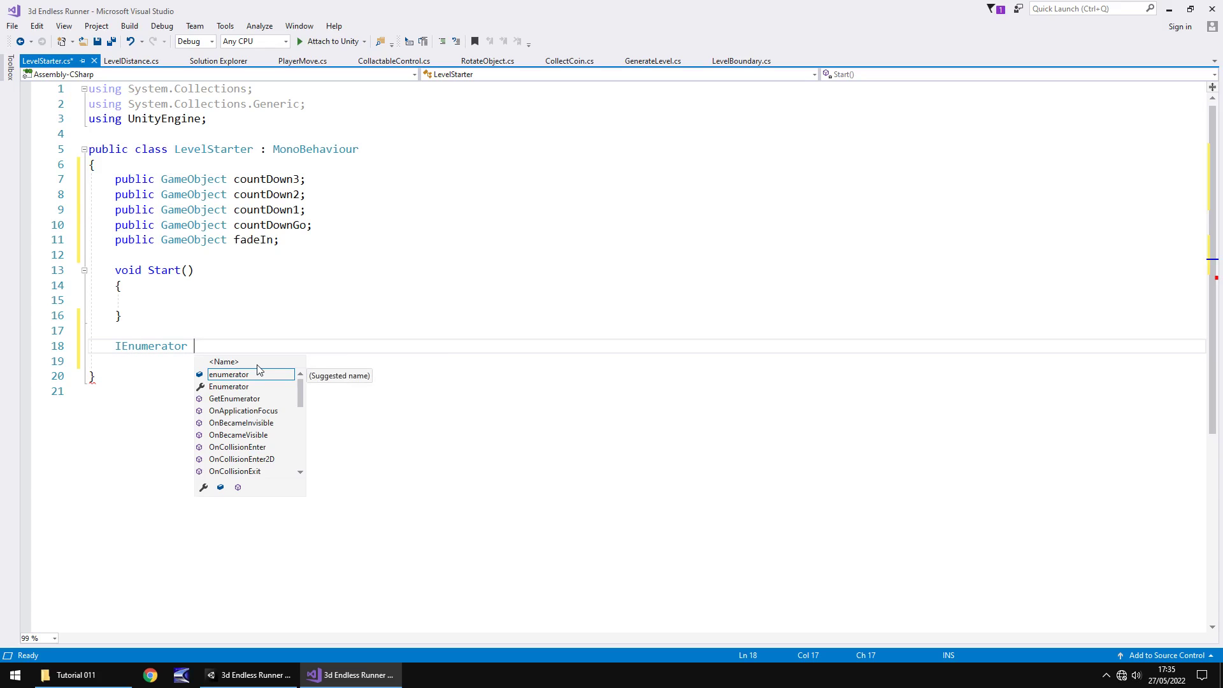
pyautogui.write('CountSe')
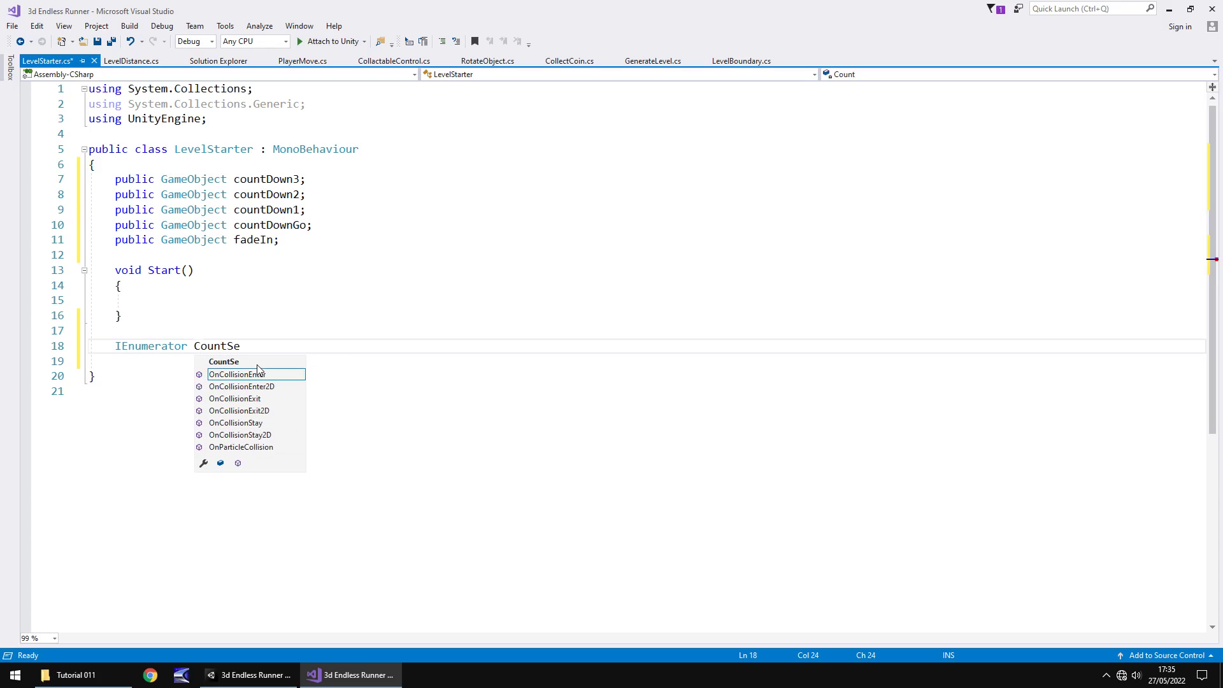
pyautogui.write('quence() {')
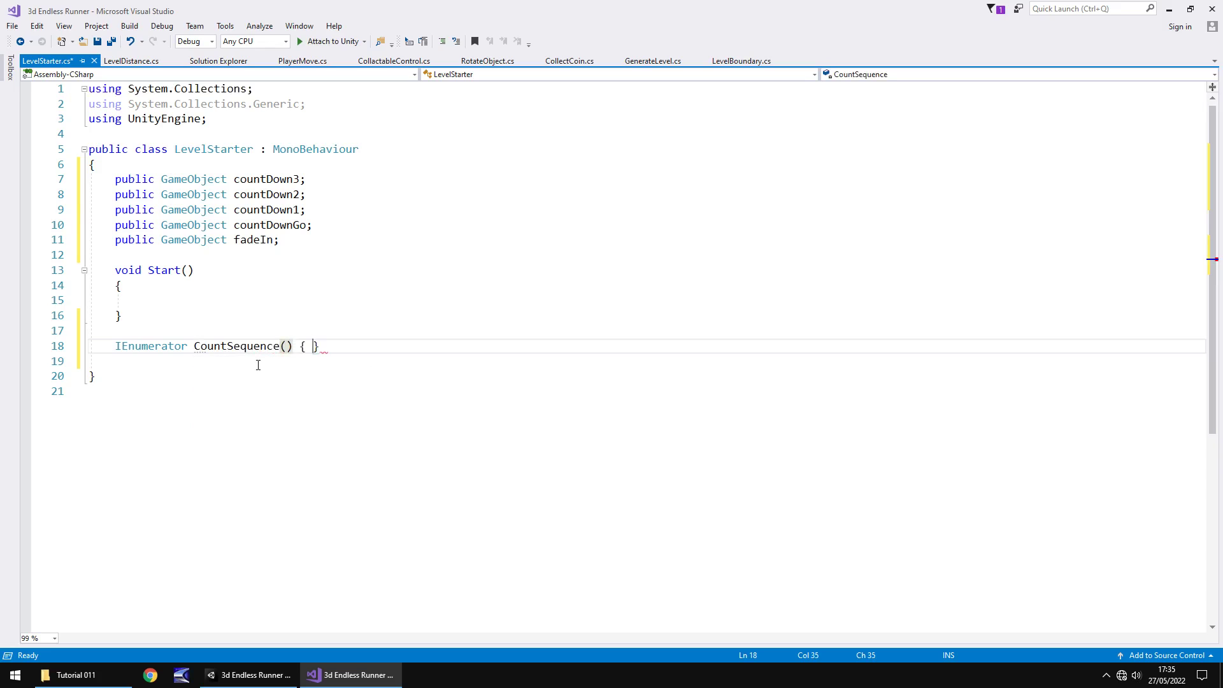
pyautogui.press('Return')
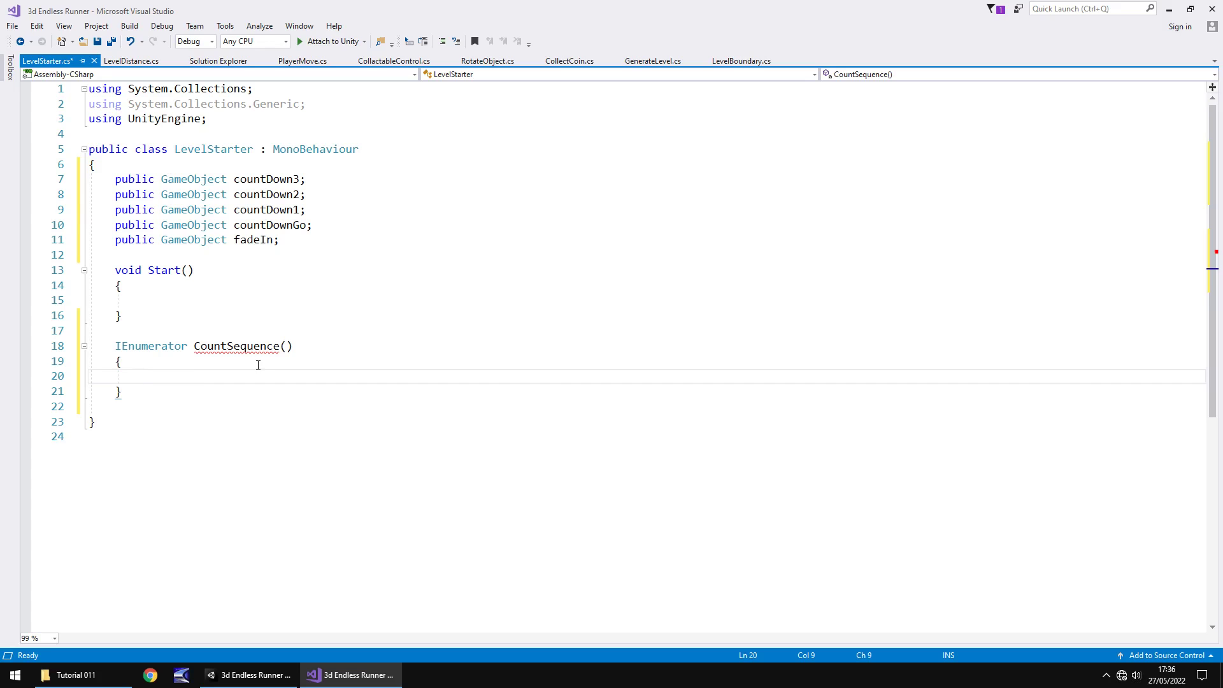
# Make CountSequence's first statement 'yield return new WaitForSeconds(1.5f);'.
pyautogui.write('yiekl')
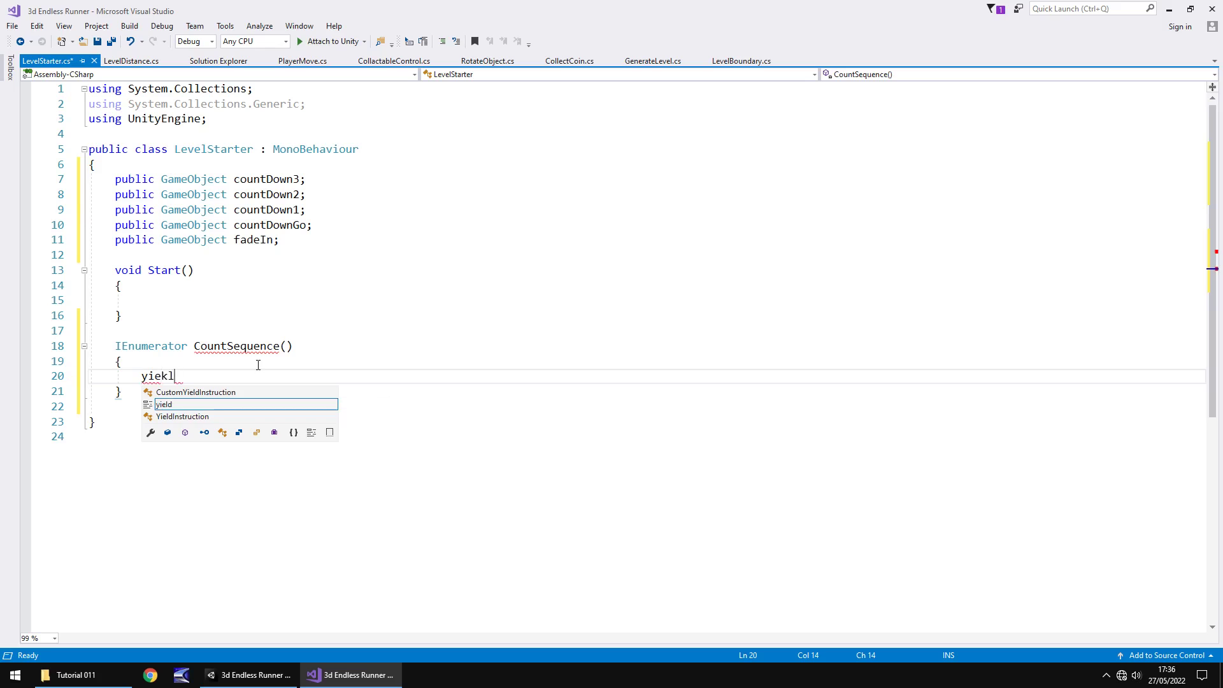
pyautogui.press('BackSpace')
pyautogui.press('BackSpace')
pyautogui.write('ld return new Wait')
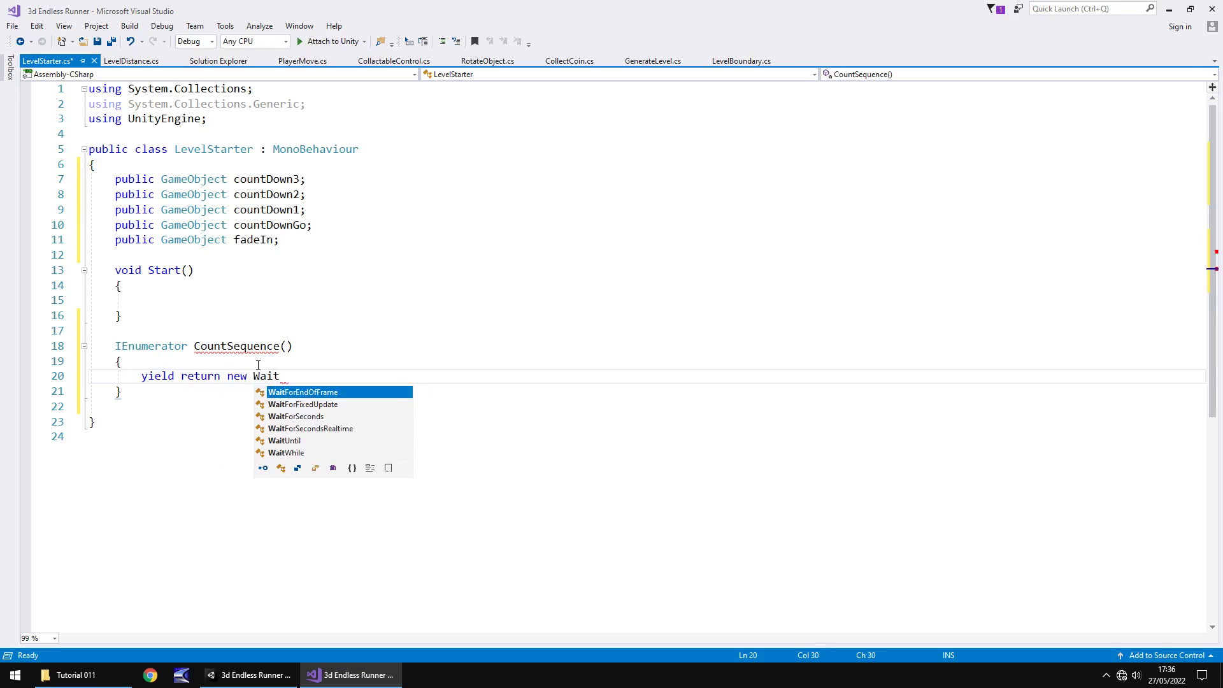
pyautogui.press('Down')
pyautogui.press('Down')
pyautogui.press('Tab')
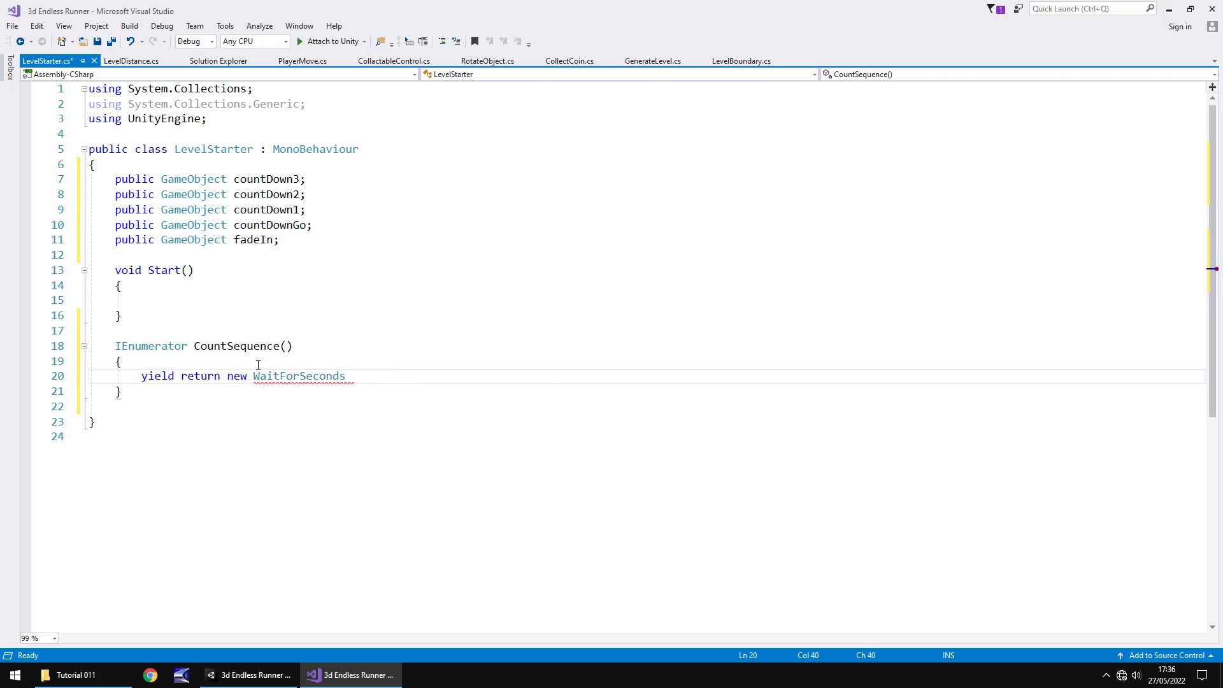
pyautogui.write('(1.5f')
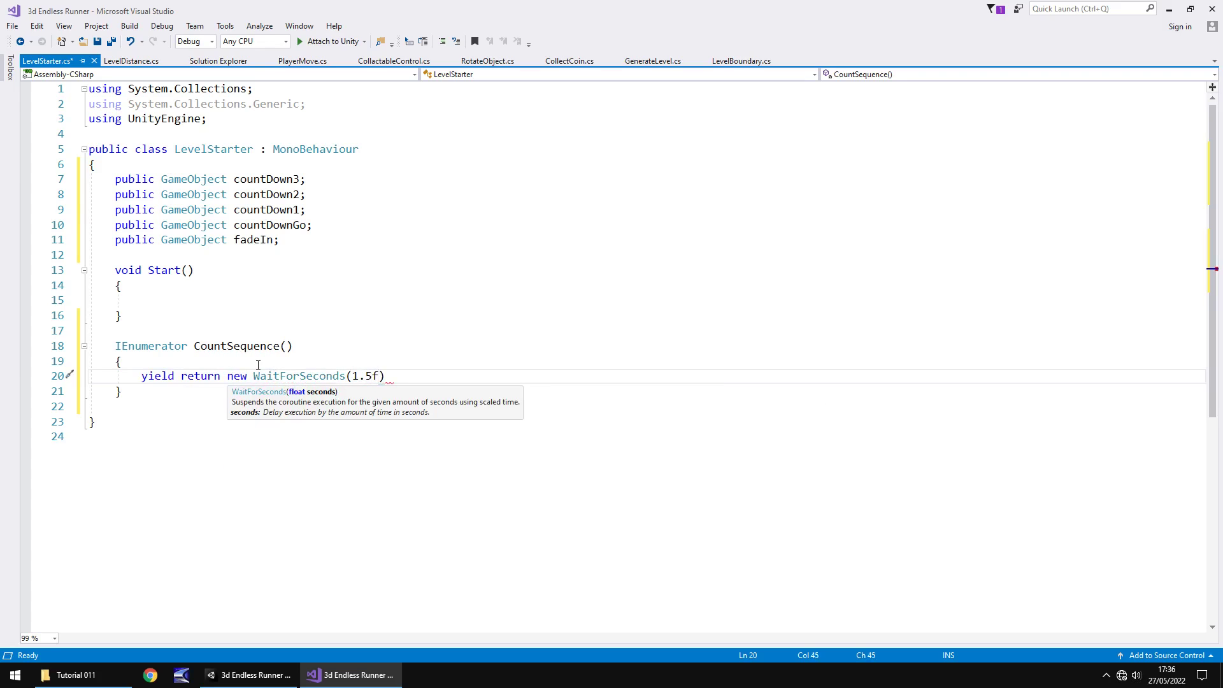
pyautogui.write(');')
pyautogui.press('Return')
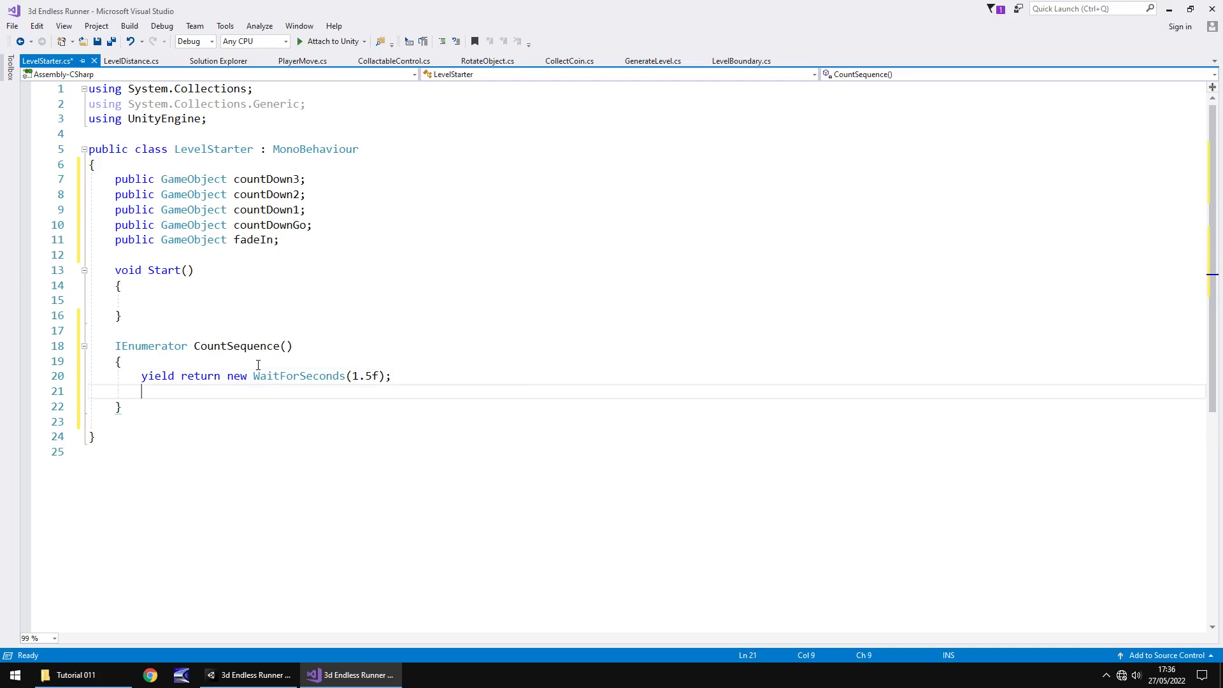
# Add 'countDown3.SetActive(true);' after the 1.5-second wait.
pyautogui.write('count')
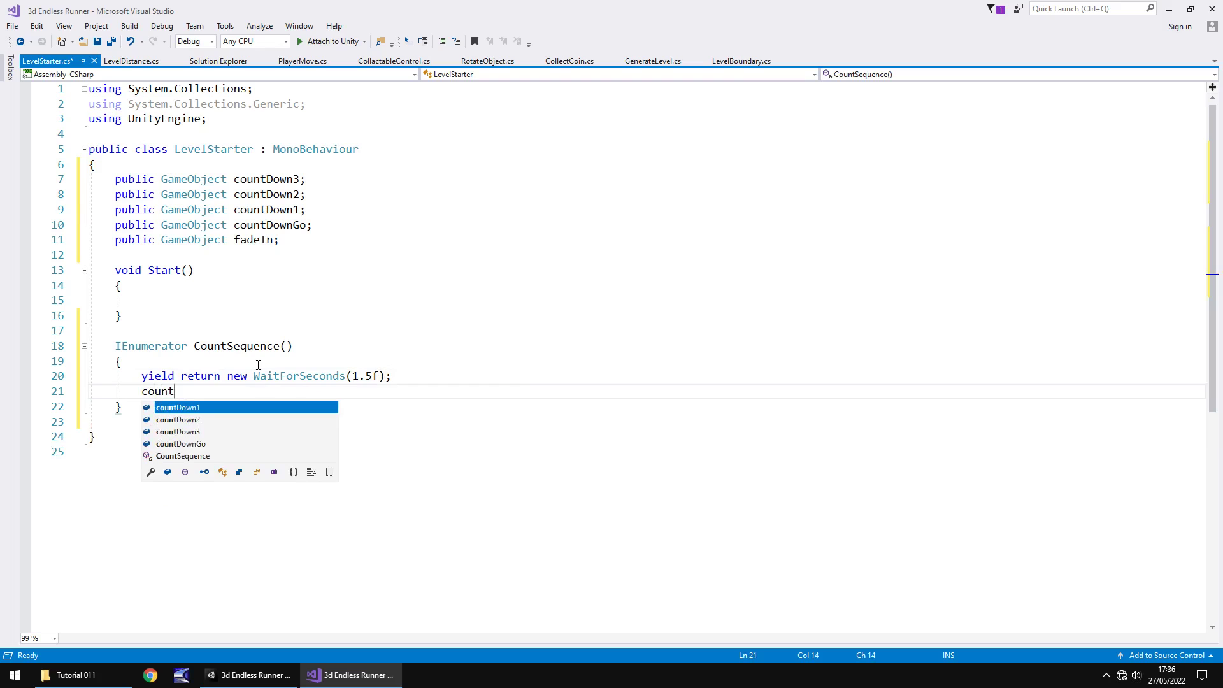
pyautogui.press('Down')
pyautogui.press('Down')
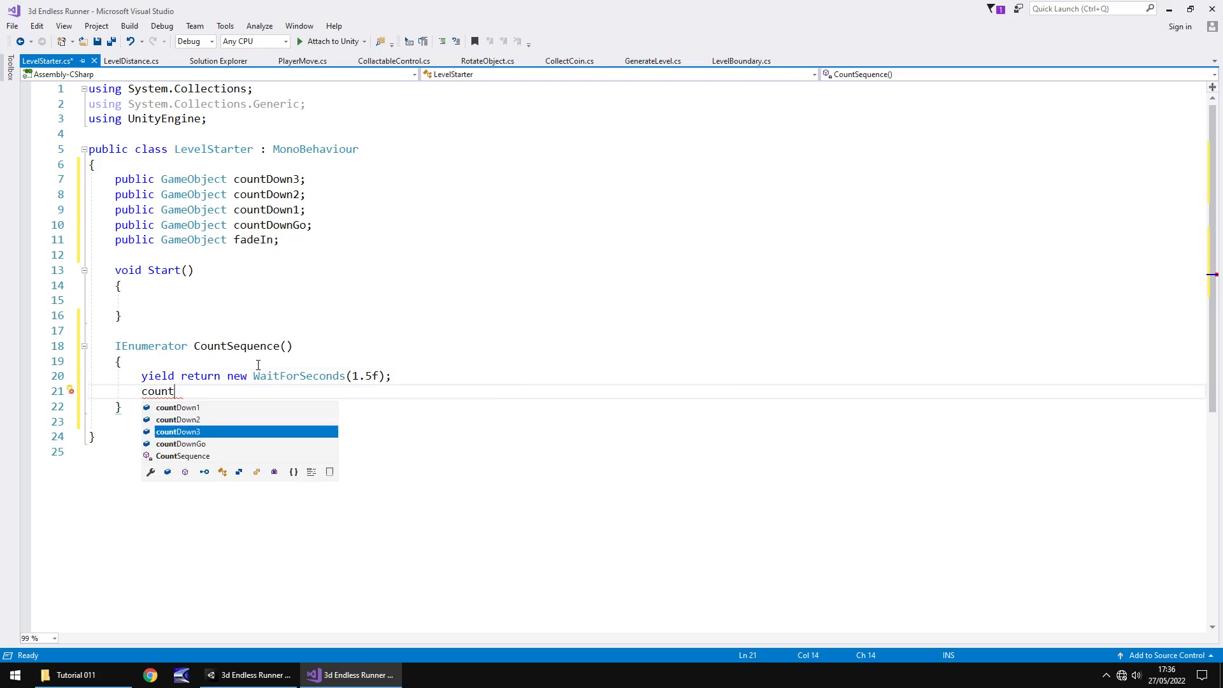
pyautogui.press('Tab')
pyautogui.write('.SetActive(')
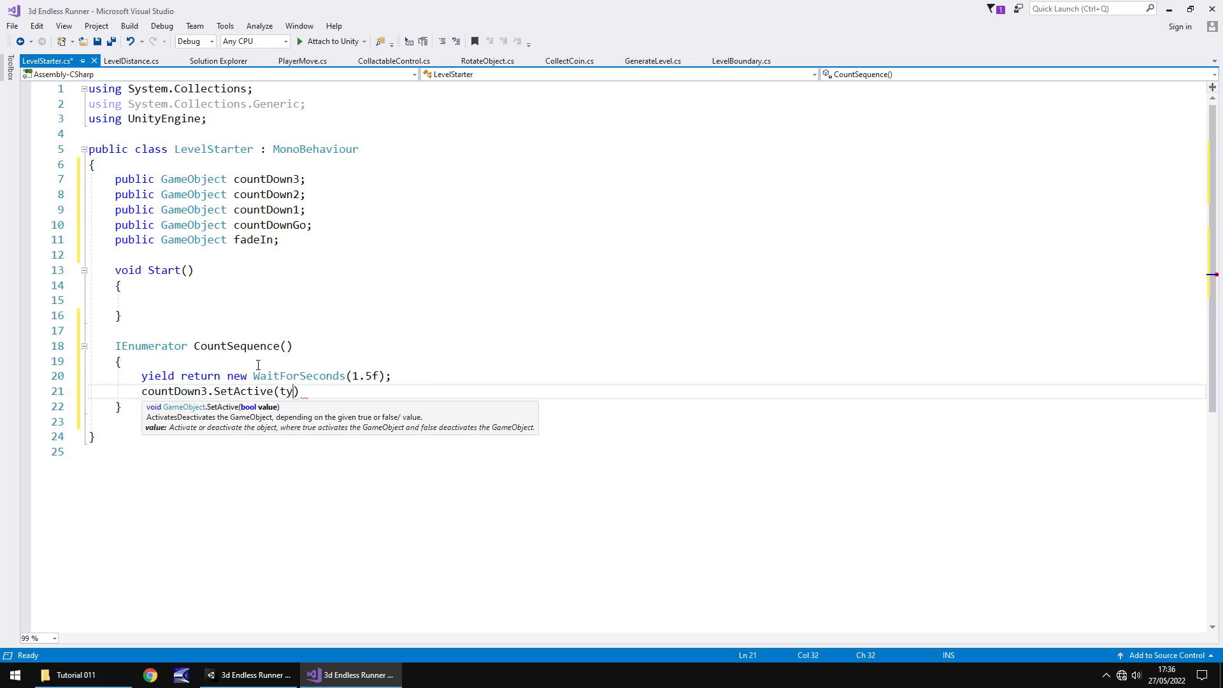
pyautogui.write('tru')
pyautogui.press('BackSpace')
pyautogui.press('BackSpace')
pyautogui.write('rue);')
pyautogui.press('Return')
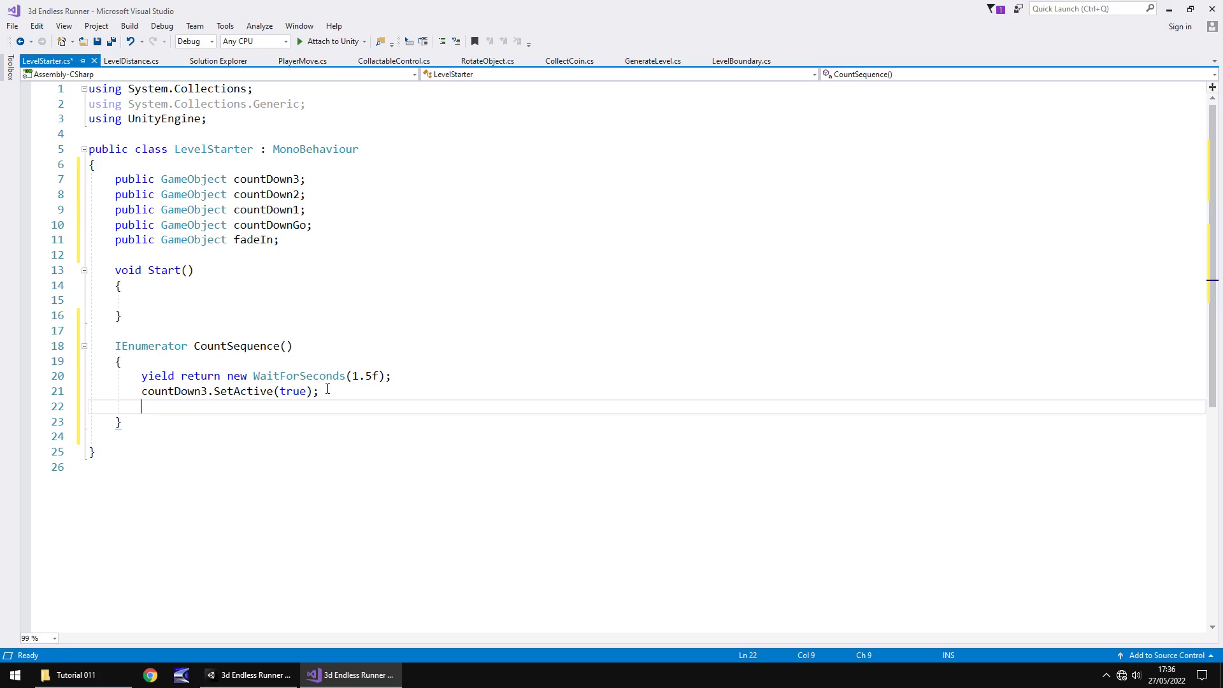
# Add a copy of the wait line below it, shortened to WaitForSeconds(1).
pyautogui.moveTo(393, 377); pyautogui.dragTo(142, 377)
pyautogui.hotkey('ctrl', 'c')
pyautogui.click(165, 406)
pyautogui.hotkey('ctrl', 'v')
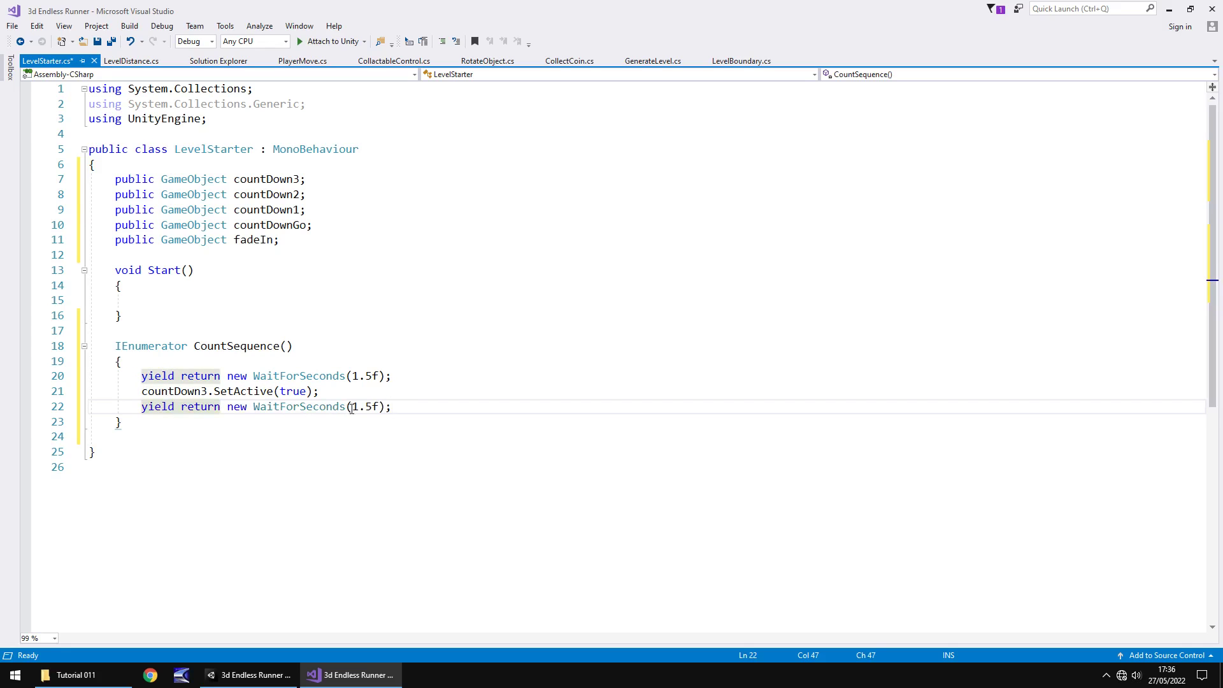
pyautogui.moveTo(359, 406); pyautogui.dragTo(379, 408)
pyautogui.press('BackSpace')
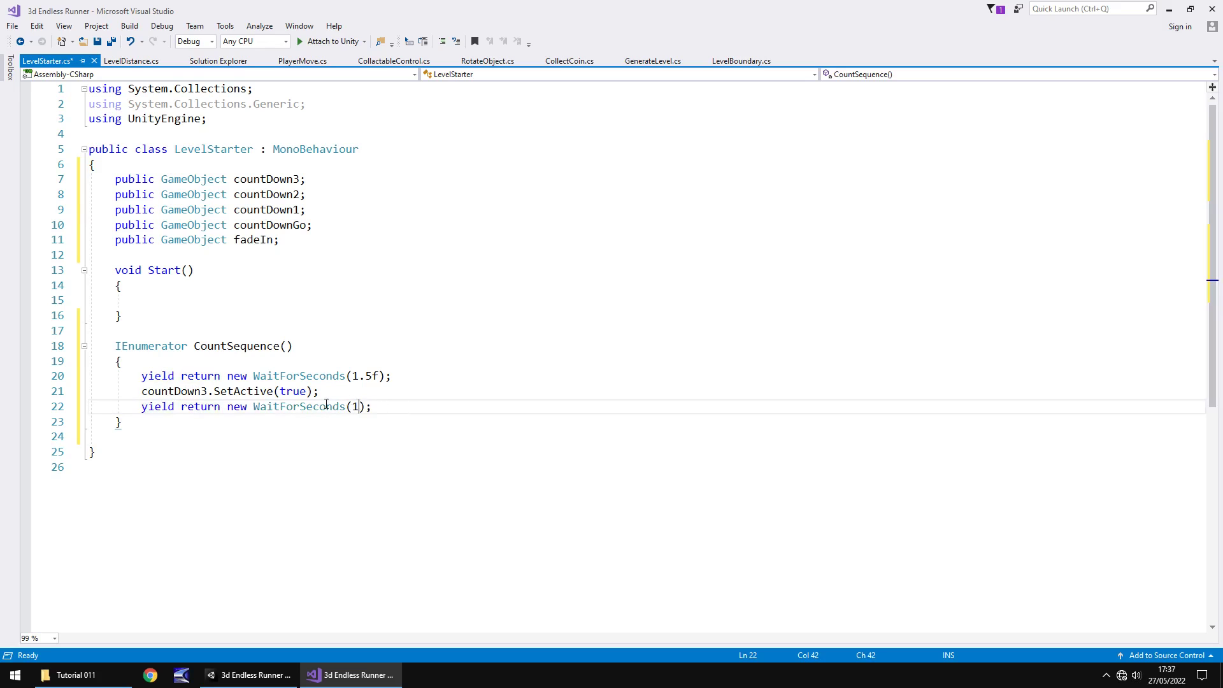
# Duplicate the activation and 1-second wait pair, changing it to countDown2.
pyautogui.moveTo(139, 392); pyautogui.dragTo(379, 406)
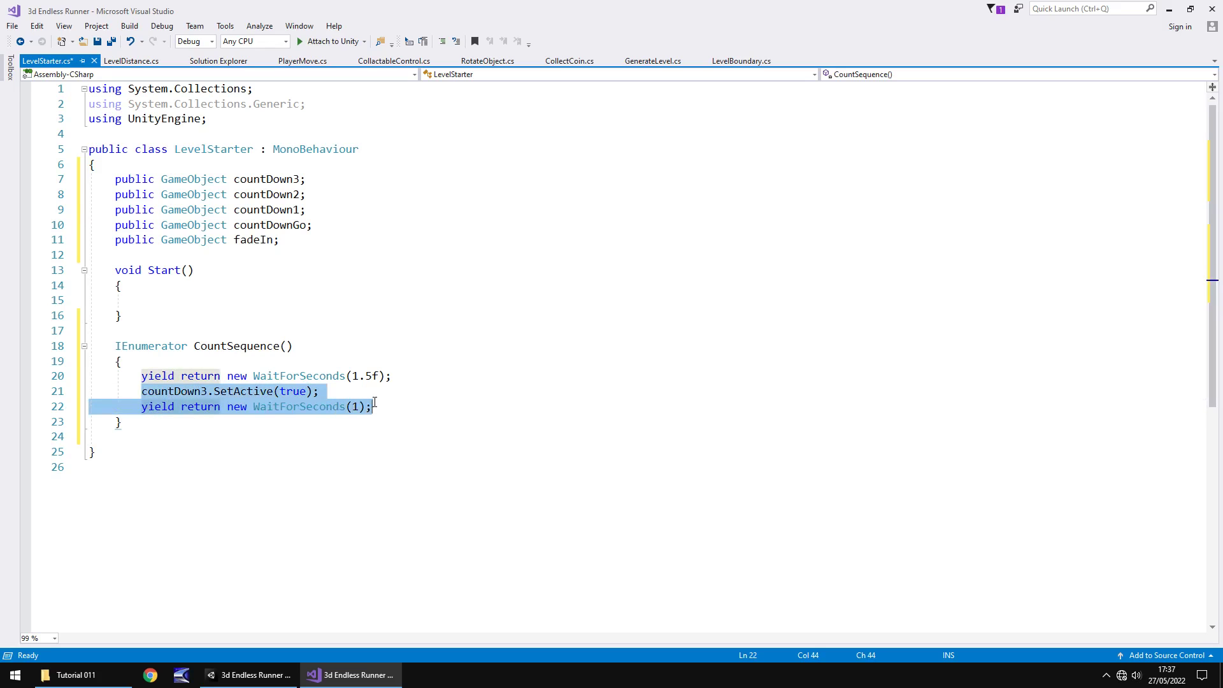
pyautogui.click(383, 402)
pyautogui.press('Return')
pyautogui.hotkey('ctrl', 'v')
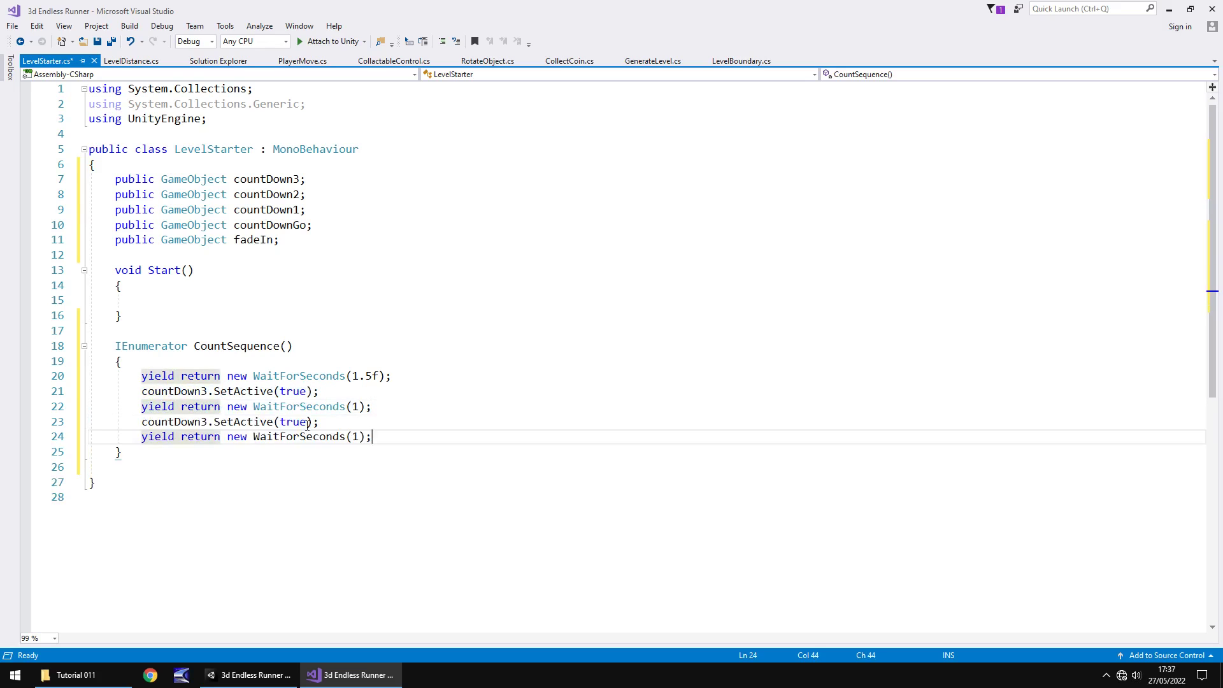
pyautogui.click(206, 423)
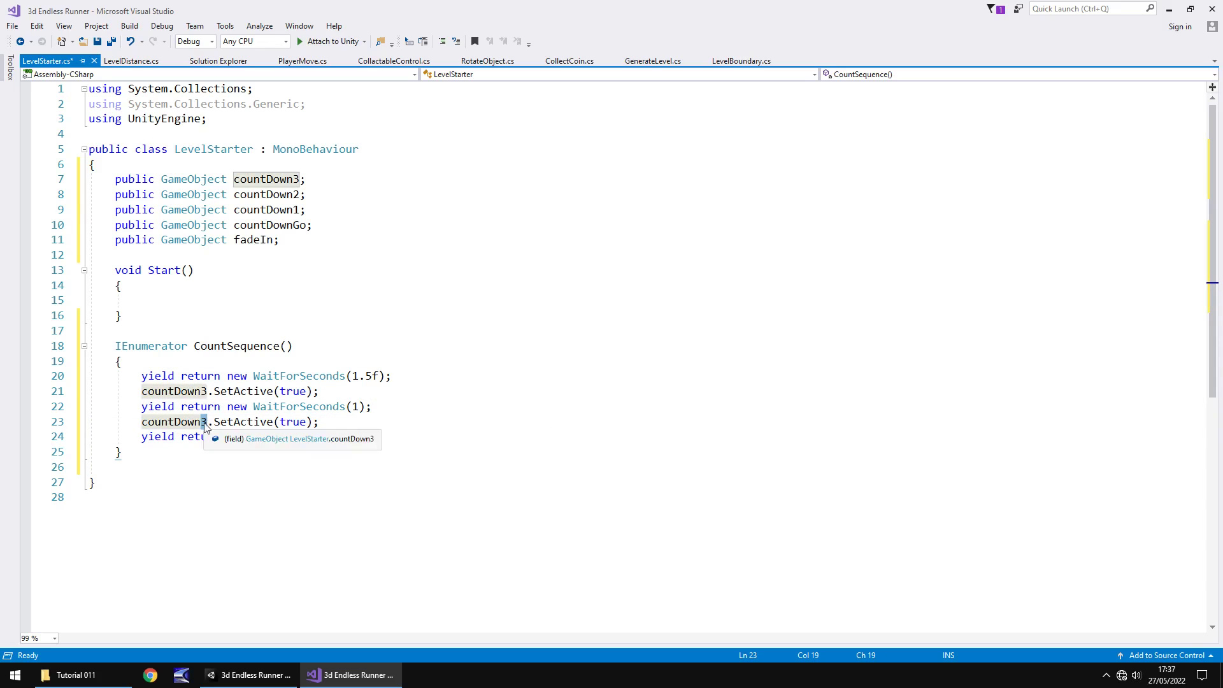
pyautogui.press('BackSpace')
pyautogui.write('2')
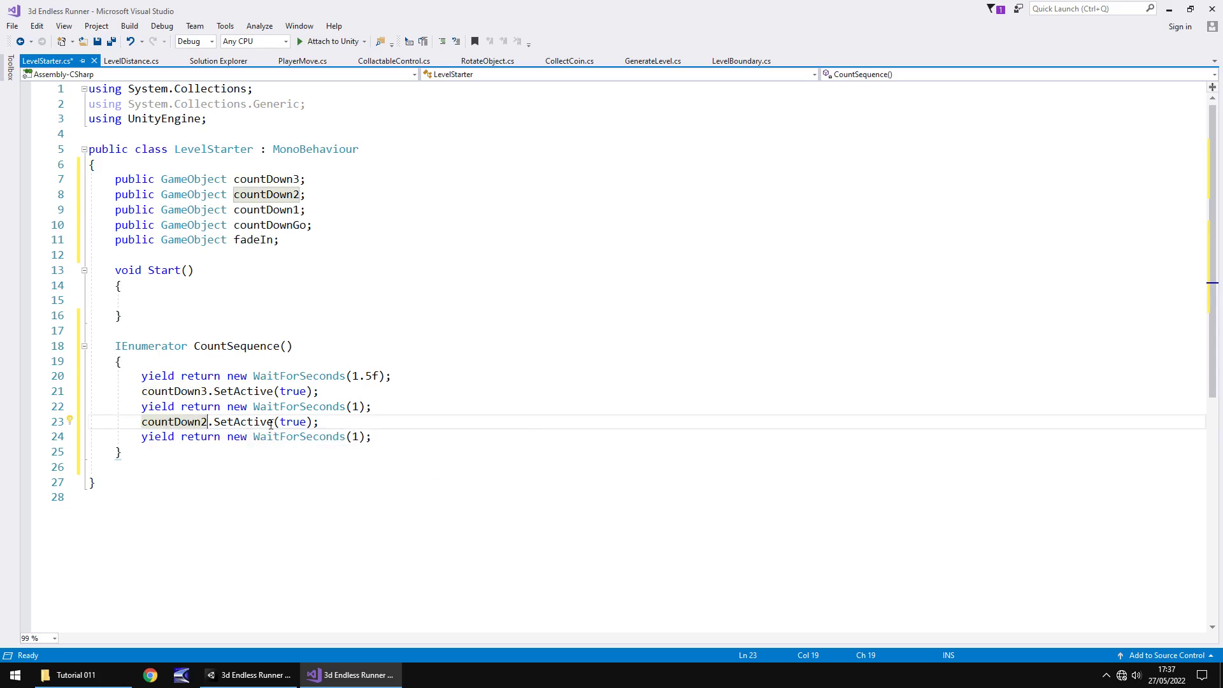
# Add another activation and wait pair for countDown1.
pyautogui.click(389, 437)
pyautogui.press('Return')
pyautogui.hotkey('ctrl', 'v')
pyautogui.click(203, 453)
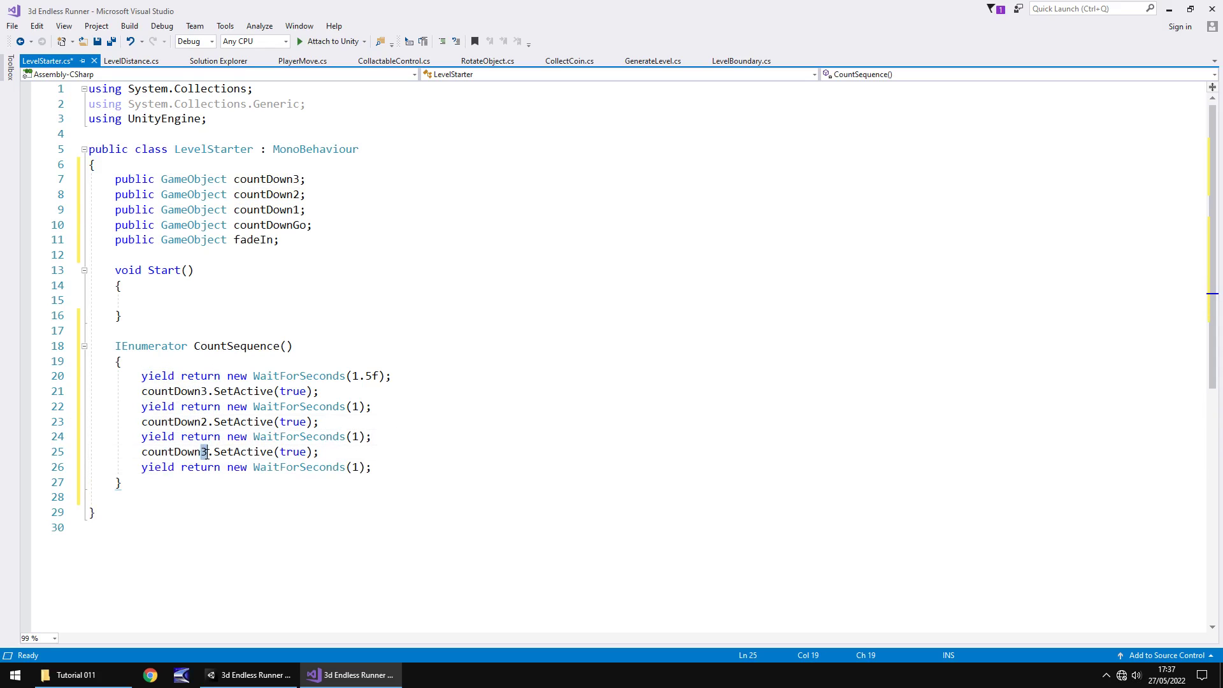
pyautogui.press('Delete')
pyautogui.write('1')
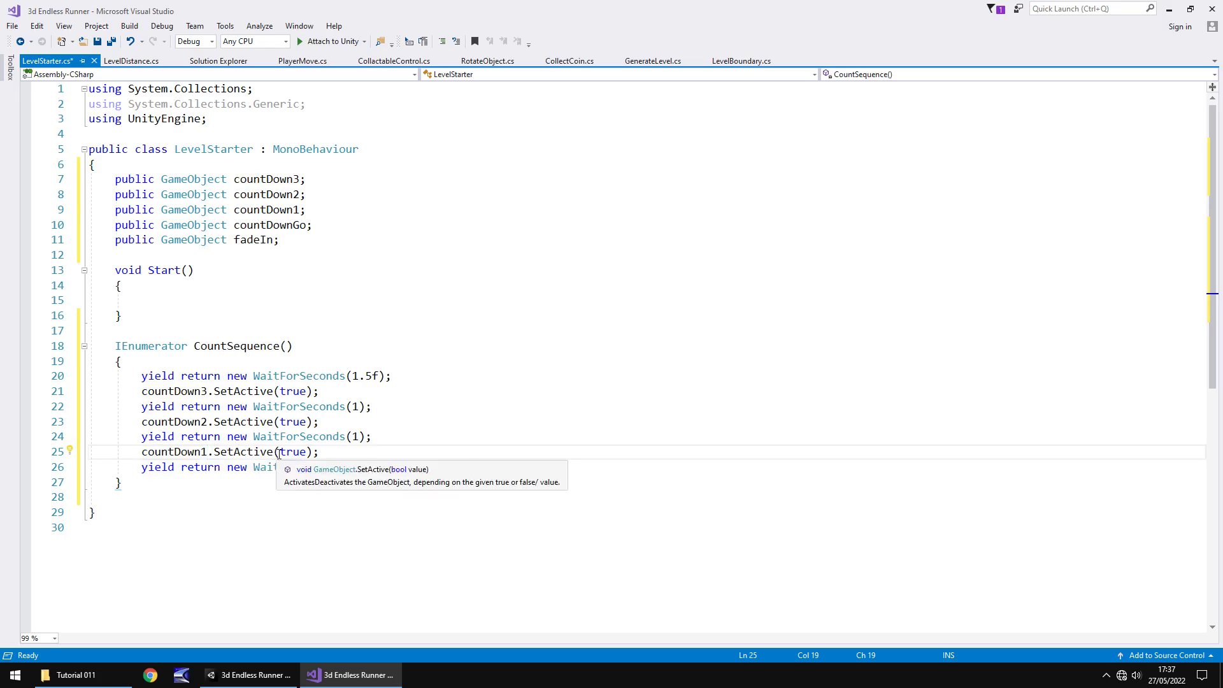
# Add a final activation for countDownGo, removing its trailing wait line.
pyautogui.click(388, 468)
pyautogui.press('Return')
pyautogui.hotkey('ctrl', 'v')
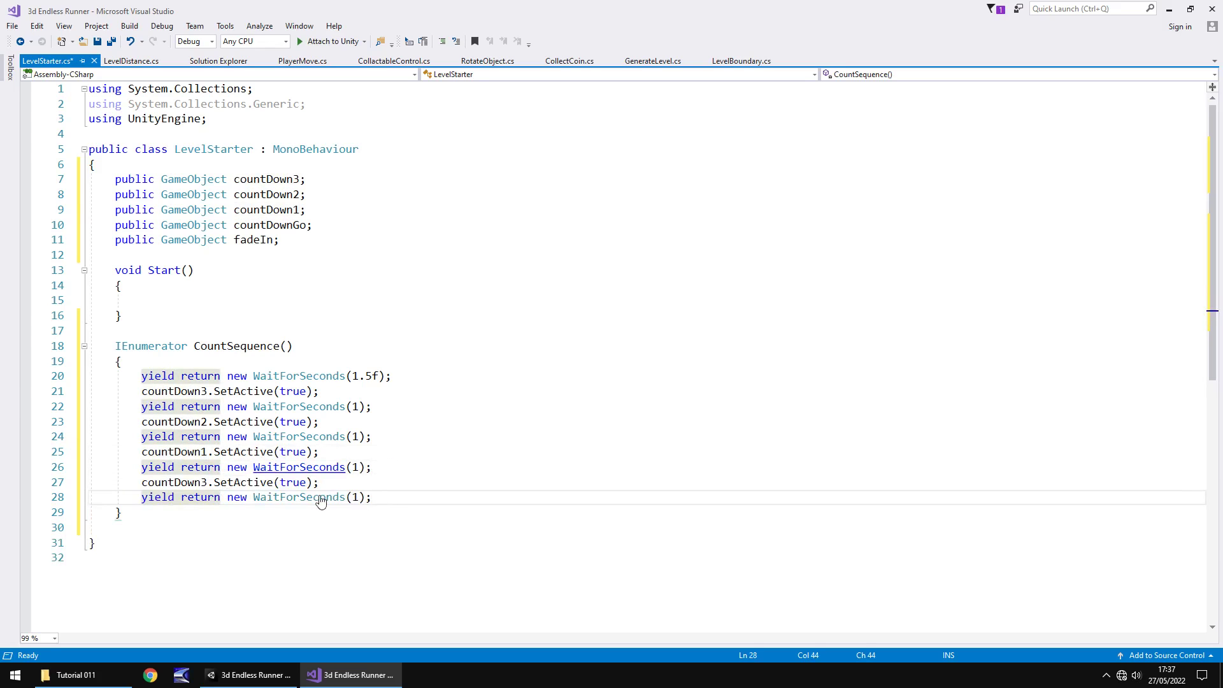
pyautogui.click(344, 484)
pyautogui.moveTo(372, 497); pyautogui.dragTo(86, 502)
pyautogui.press('BackSpace')
pyautogui.press('BackSpace')
pyautogui.click(203, 483)
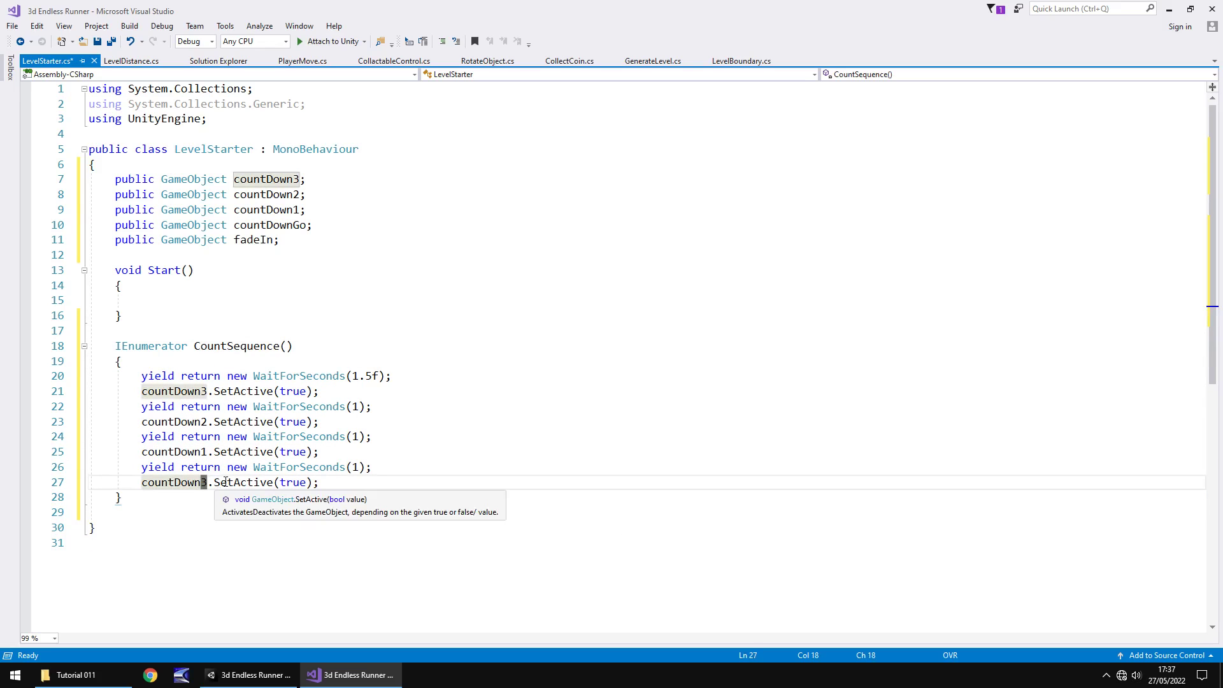
pyautogui.press('Delete')
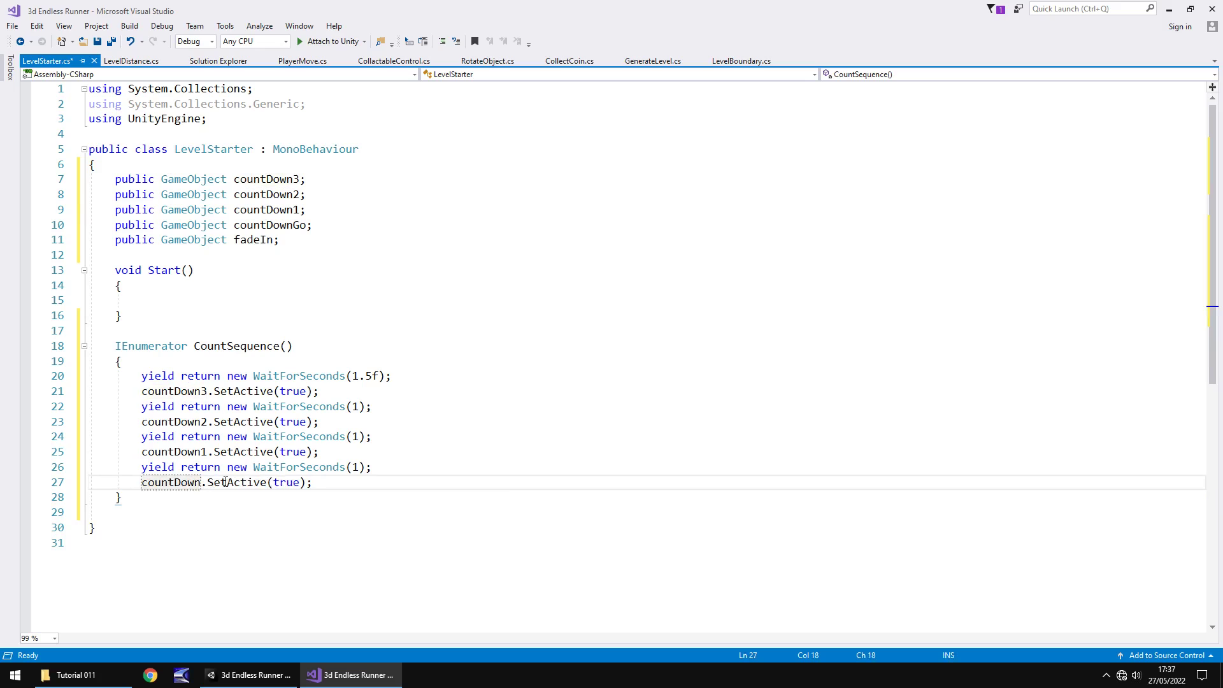
pyautogui.write('Go')
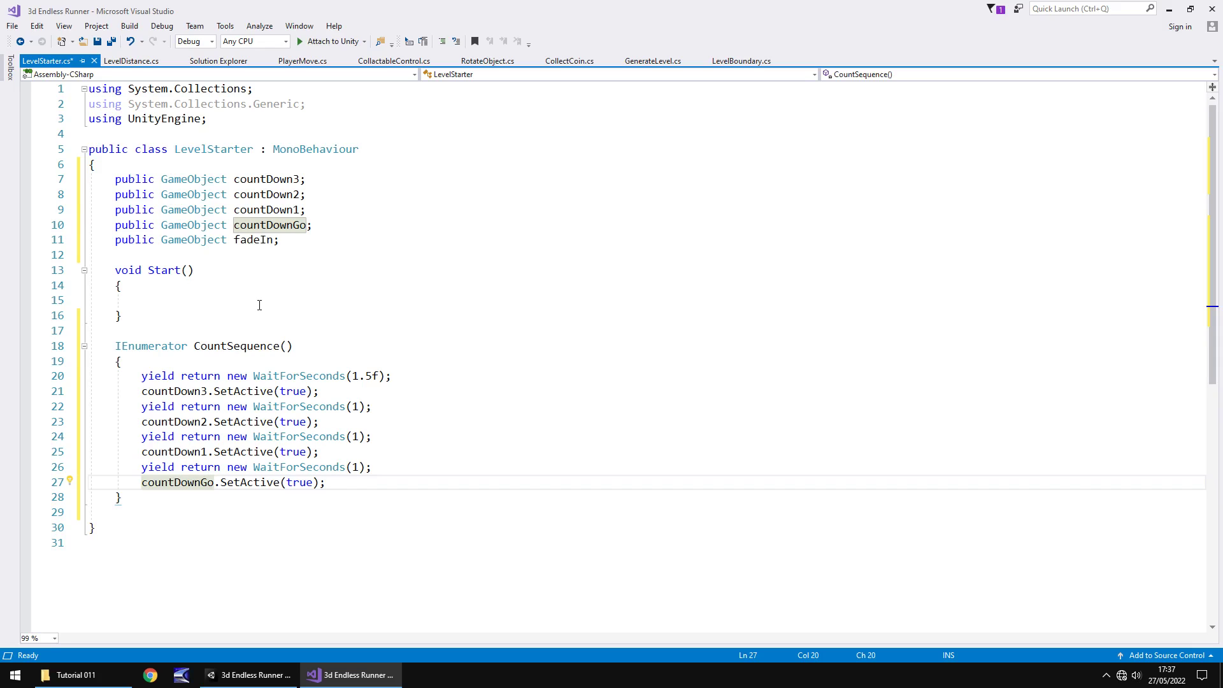
# Make Start call StartCoroutine(CountSequence()), save LevelStarter, and switch back to Unity.
pyautogui.click(263, 301)
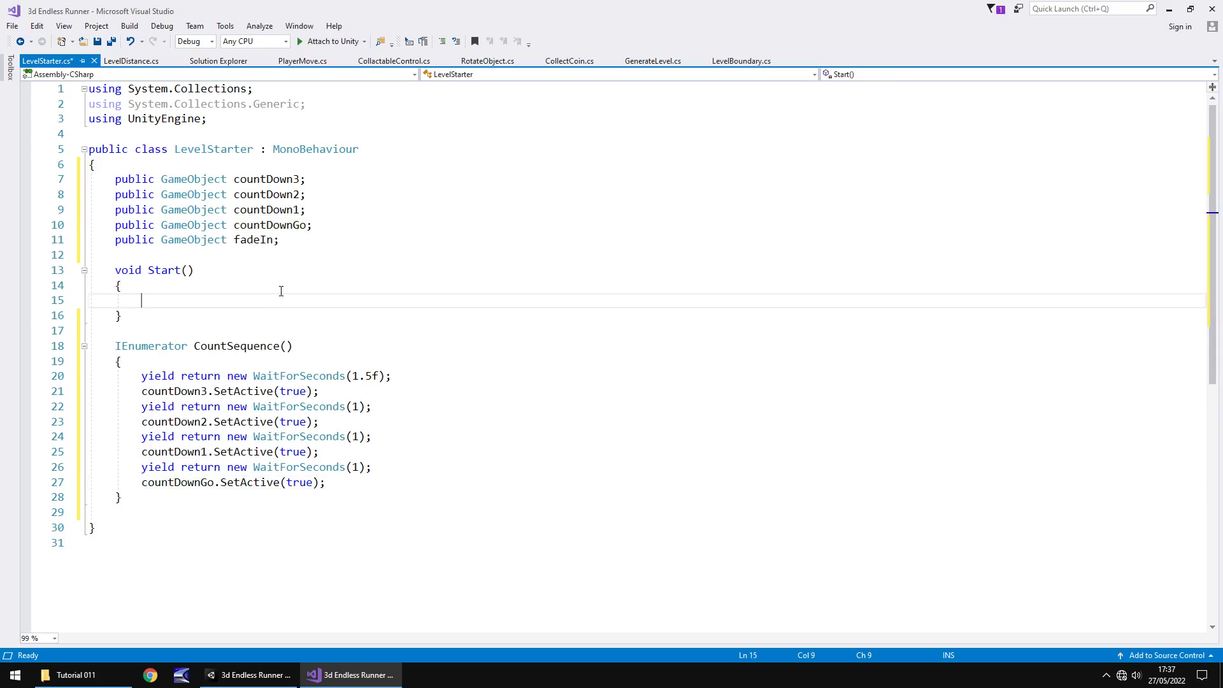
pyautogui.write('Start')
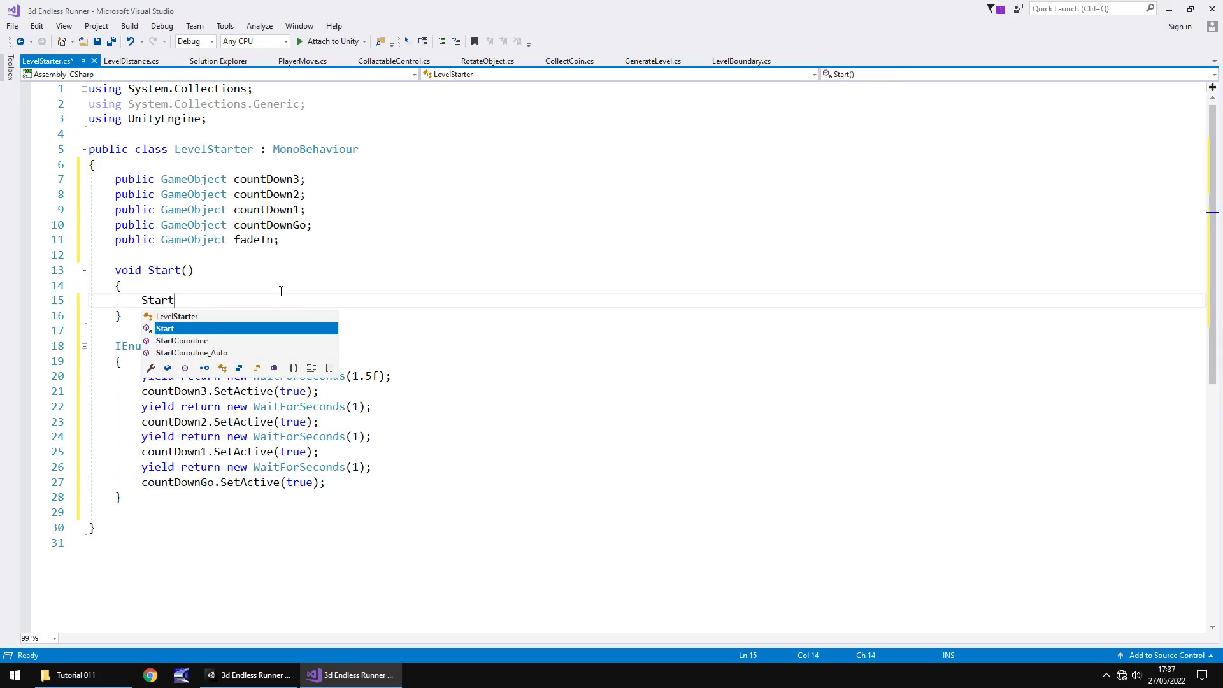
pyautogui.press('Down')
pyautogui.press('Tab')
pyautogui.write('(')
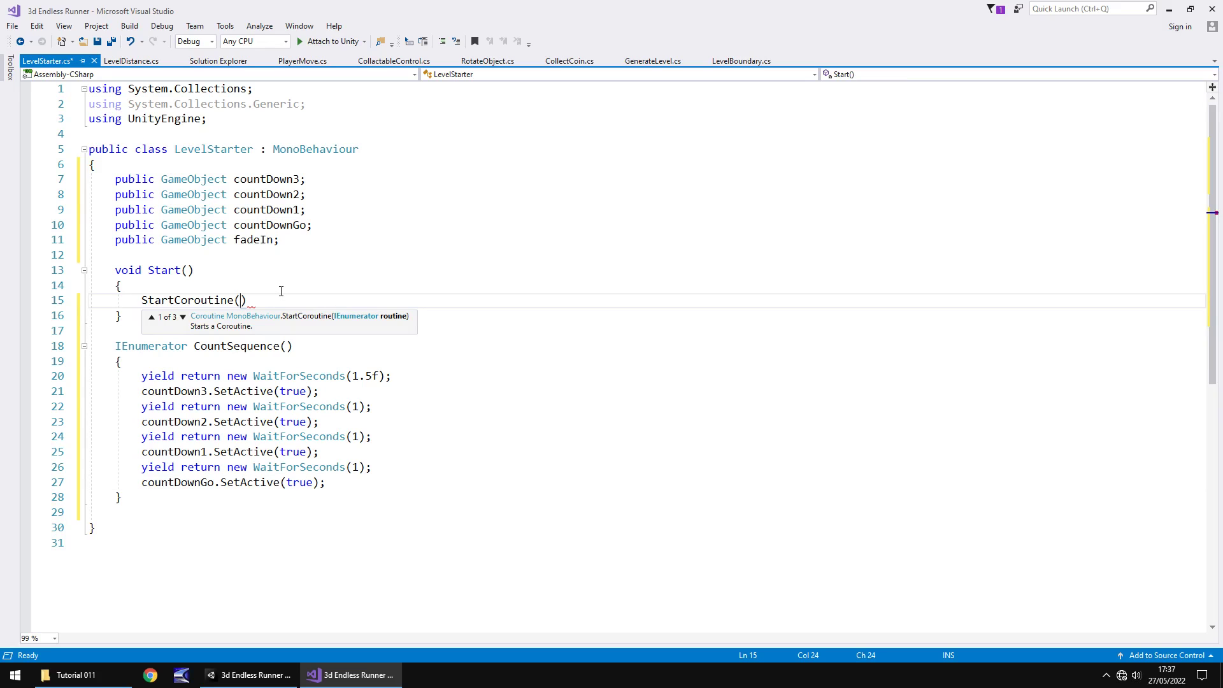
pyautogui.write('Cou')
pyautogui.write('ntSequ')
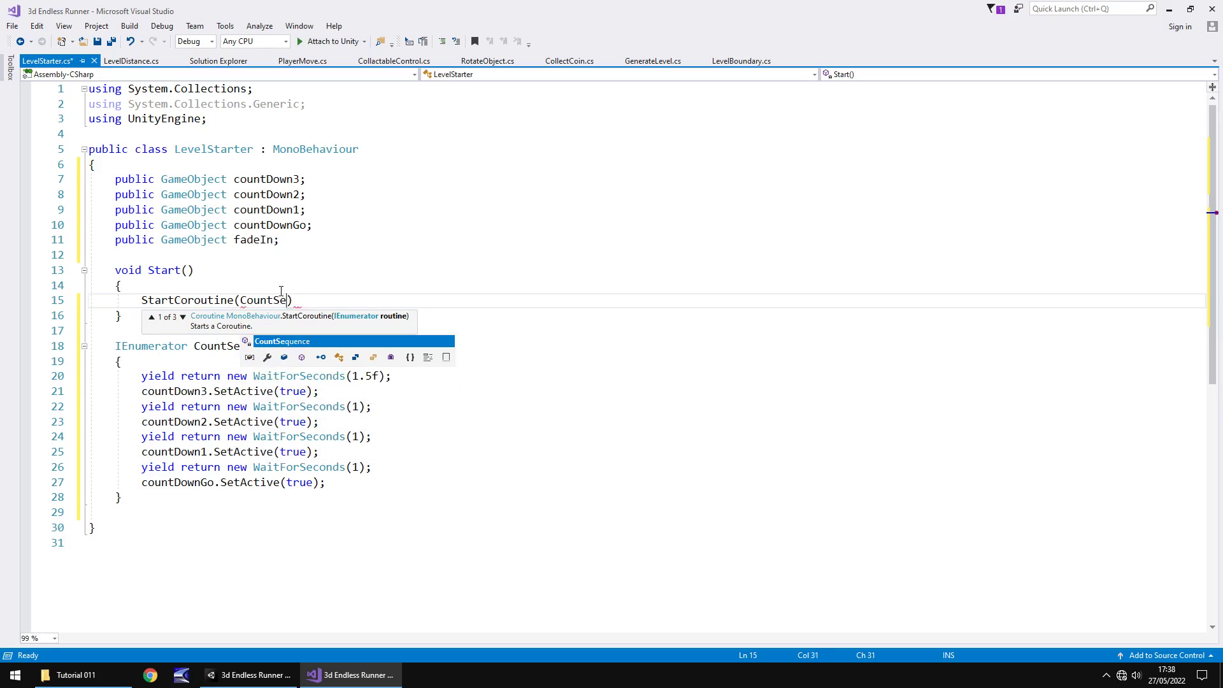
pyautogui.press('Tab')
pyautogui.write('());')
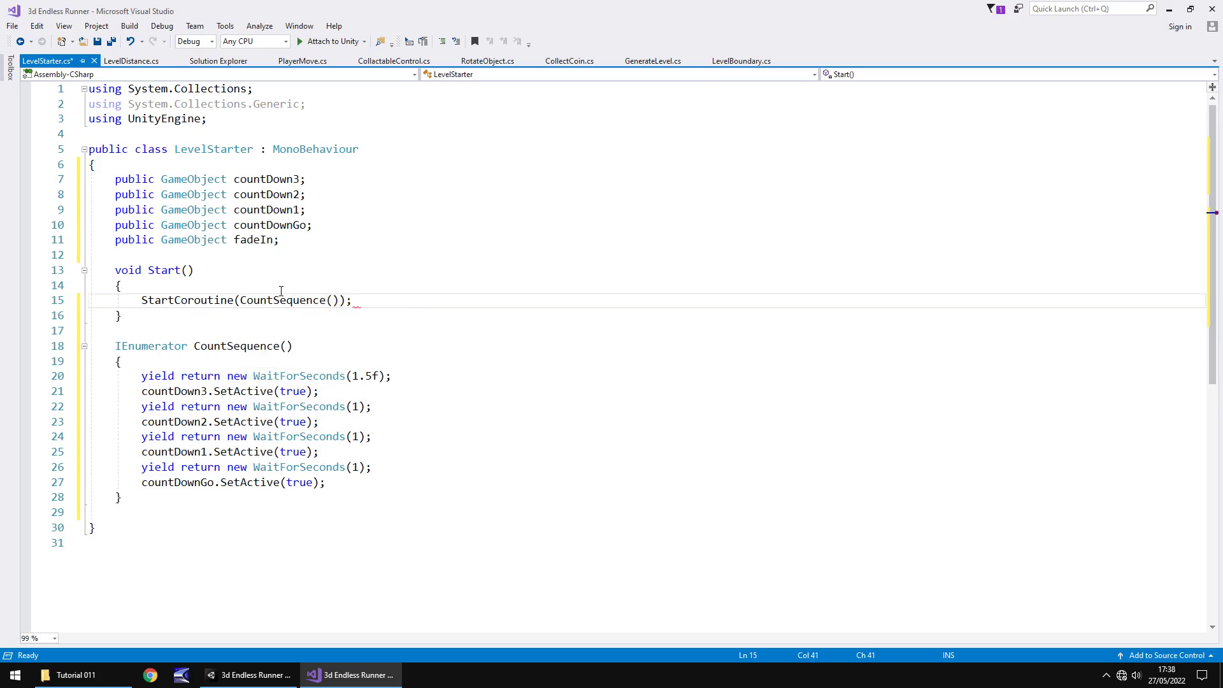
pyautogui.hotkey('ctrl', 's')
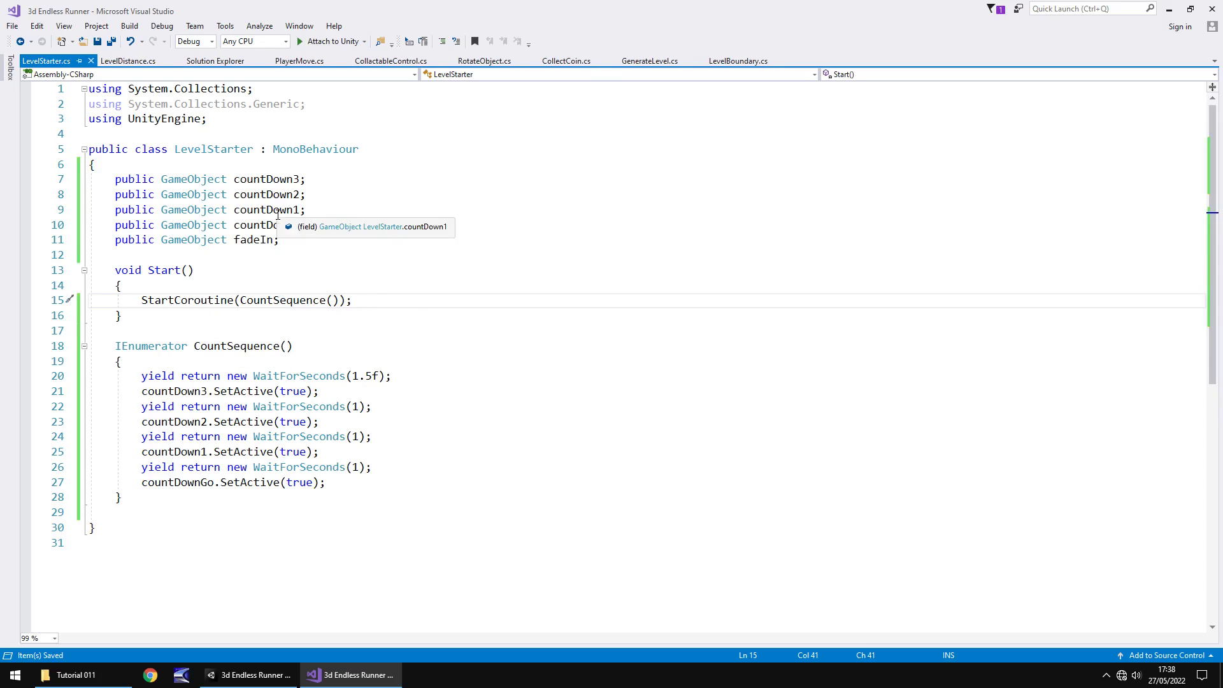
pyautogui.click(248, 675)
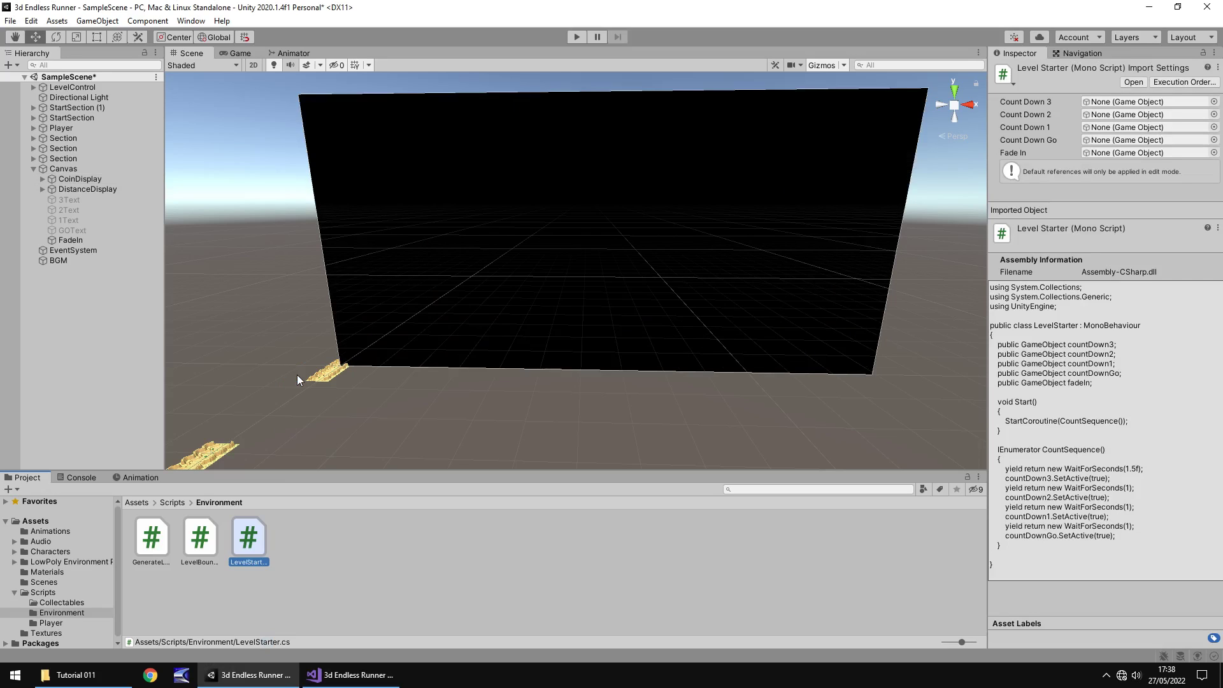
# Add the LevelStarter script as a component of LevelControl.
pyautogui.click(72, 88)
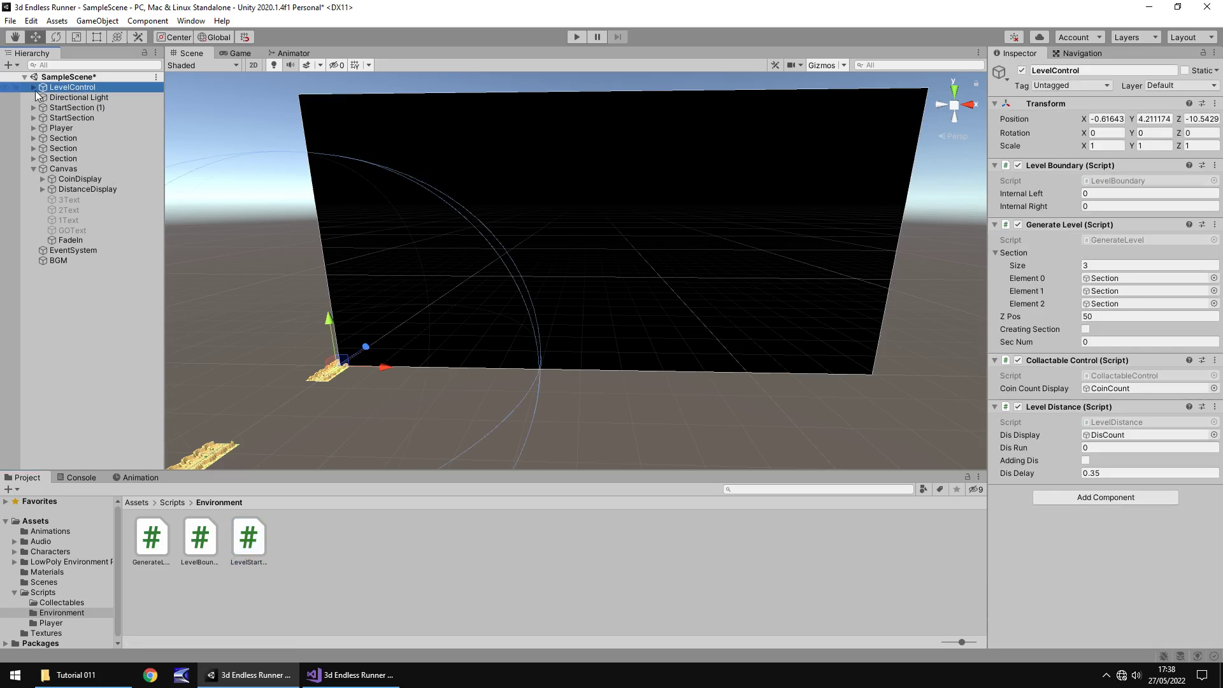
pyautogui.click(33, 88)
pyautogui.click(60, 96)
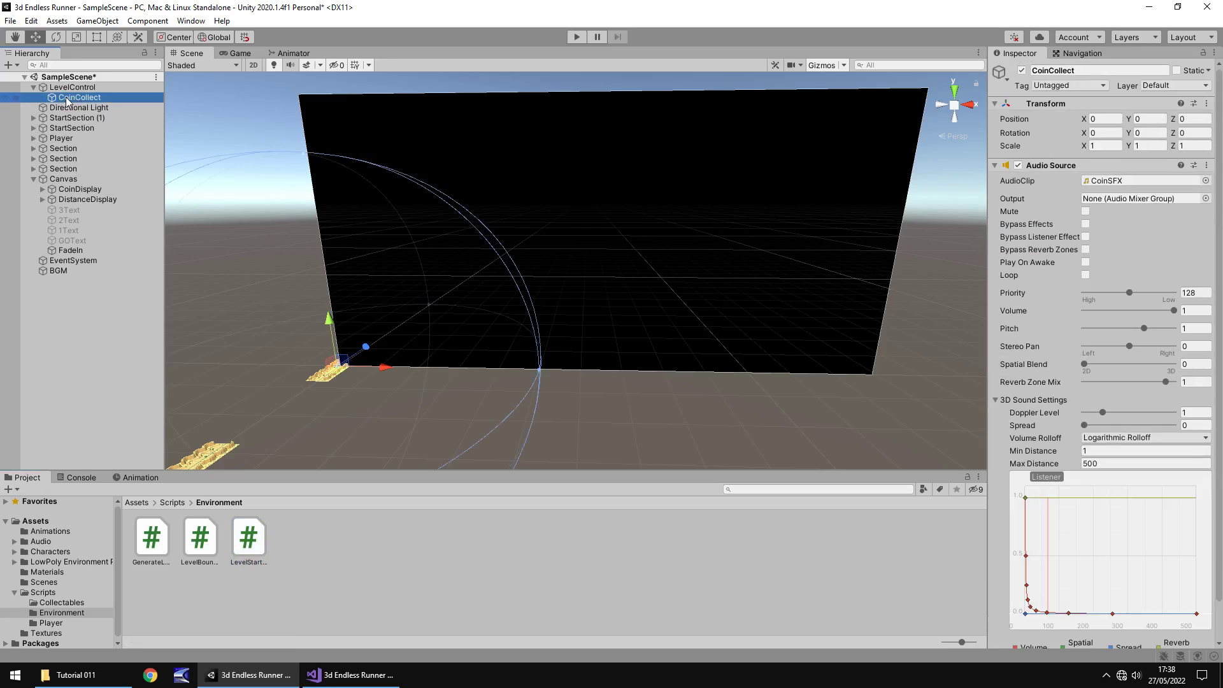
pyautogui.click(73, 90)
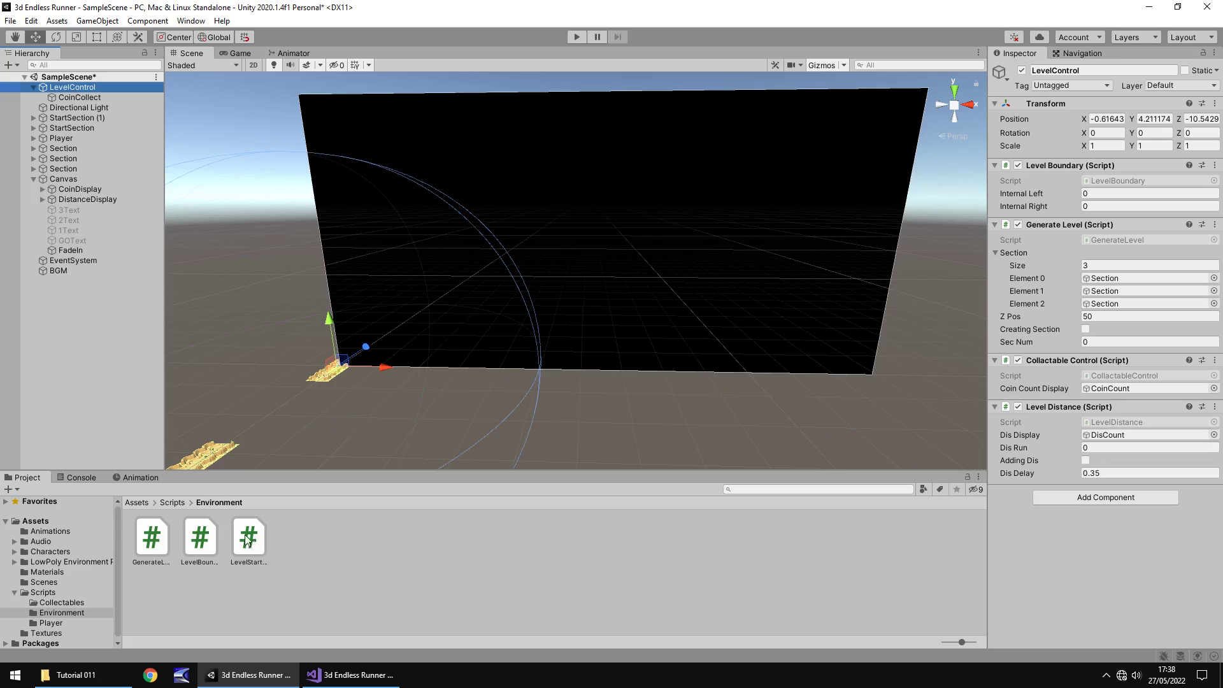
pyautogui.moveTo(249, 540); pyautogui.dragTo(1090, 532)
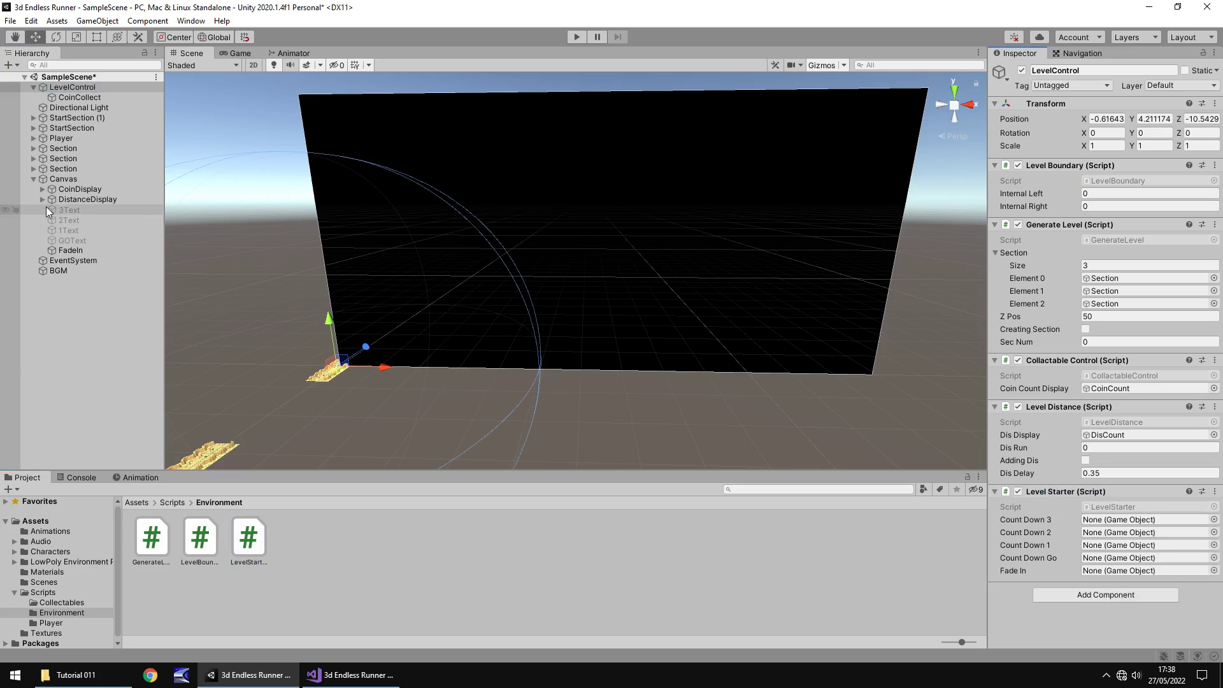
# Assign 3Text, 2Text, 1Text, GOText and FadeIn to LevelStarter's five fields.
pyautogui.moveTo(71, 211); pyautogui.dragTo(1120, 519)
pyautogui.moveTo(70, 220); pyautogui.dragTo(1122, 532)
pyautogui.moveTo(66, 231); pyautogui.dragTo(1117, 547)
pyautogui.moveTo(73, 242); pyautogui.dragTo(1116, 562)
pyautogui.moveTo(70, 250); pyautogui.dragTo(1121, 571)
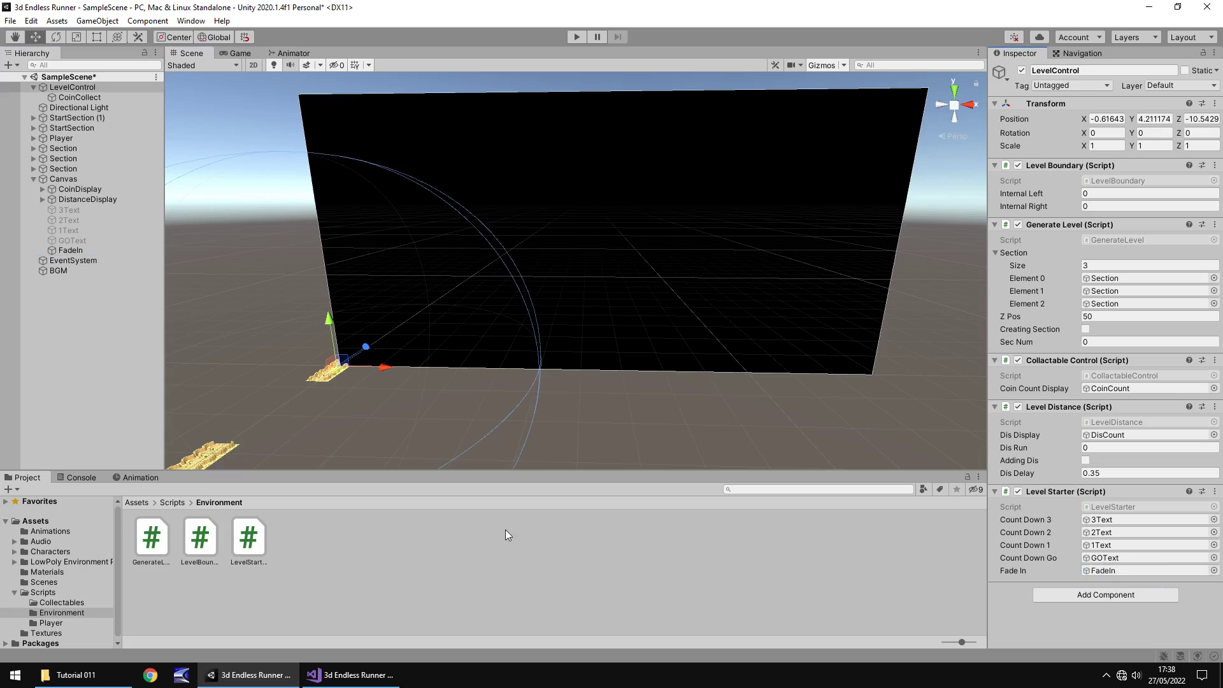
pyautogui.moveTo(367, 677)
# Save the scene, then play the game to test the countdown and stop it.
pyautogui.hotkey('ctrl', 's')
pyautogui.click(578, 37)
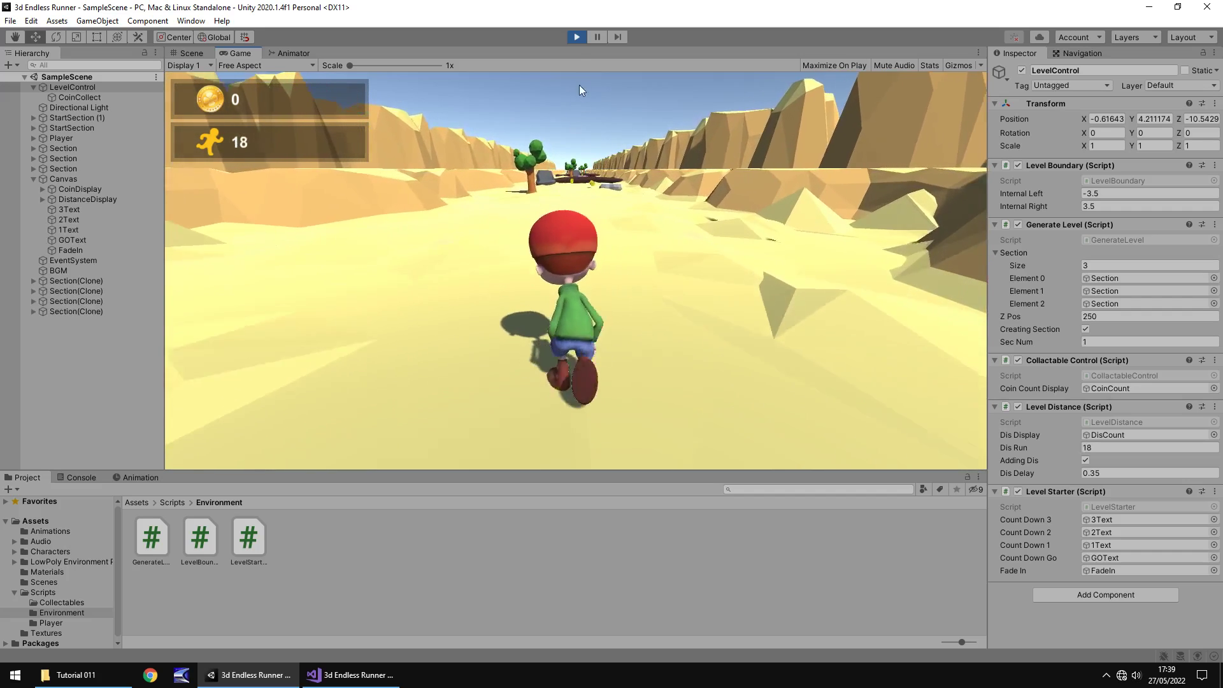
pyautogui.click(576, 40)
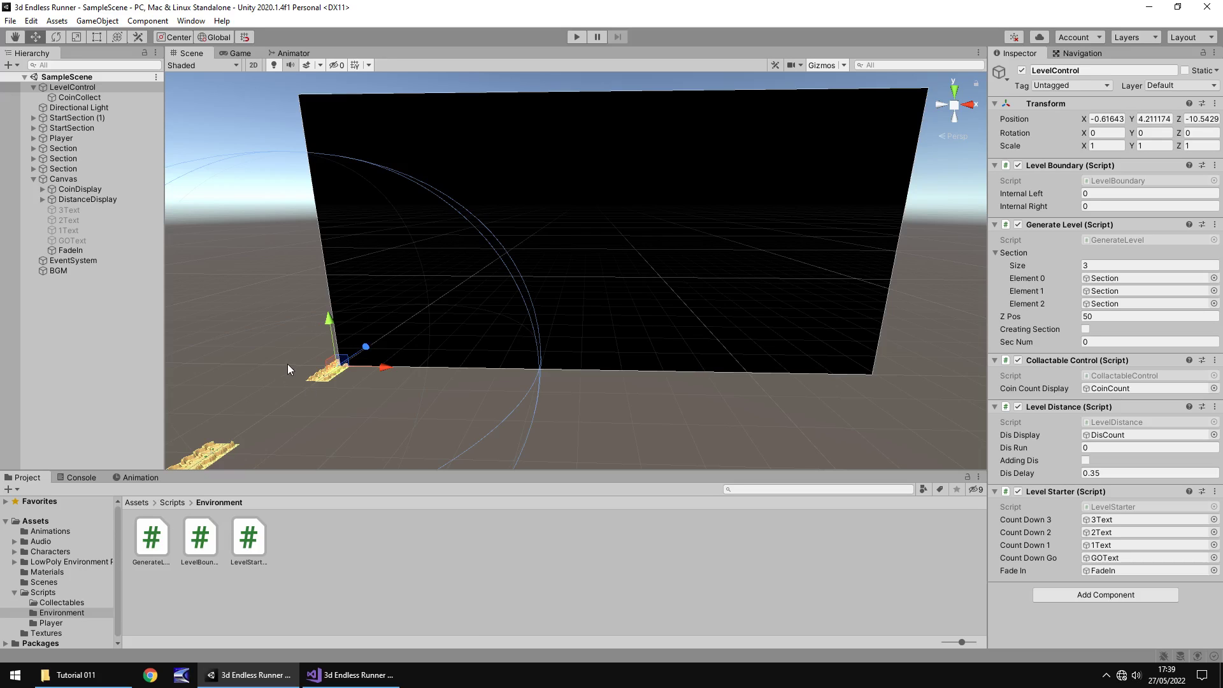
# Replay the runner to watch the 3-2-1-GO countdown, stop play, then clear the LevelControl selection.
pyautogui.keyDown('alt'); pyautogui.moveTo(267, 373); pyautogui.dragTo(538, 56); pyautogui.keyUp('alt')
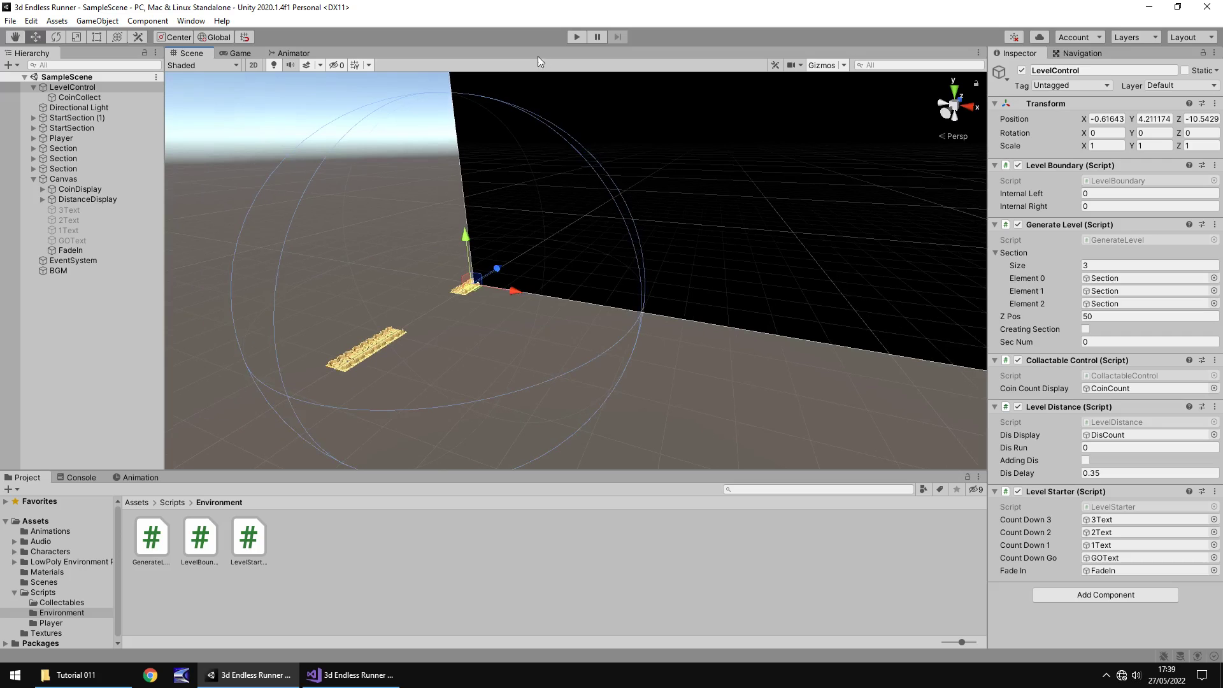
pyautogui.click(582, 36)
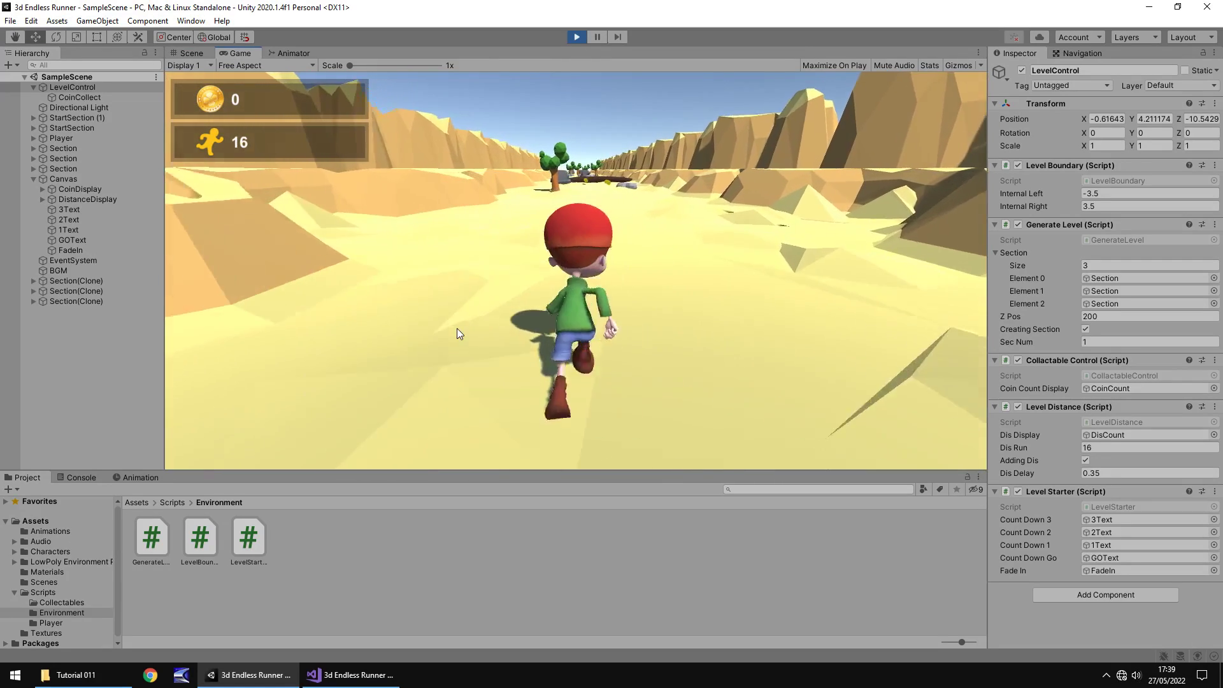
pyautogui.hotkey('ctrl', 'p')
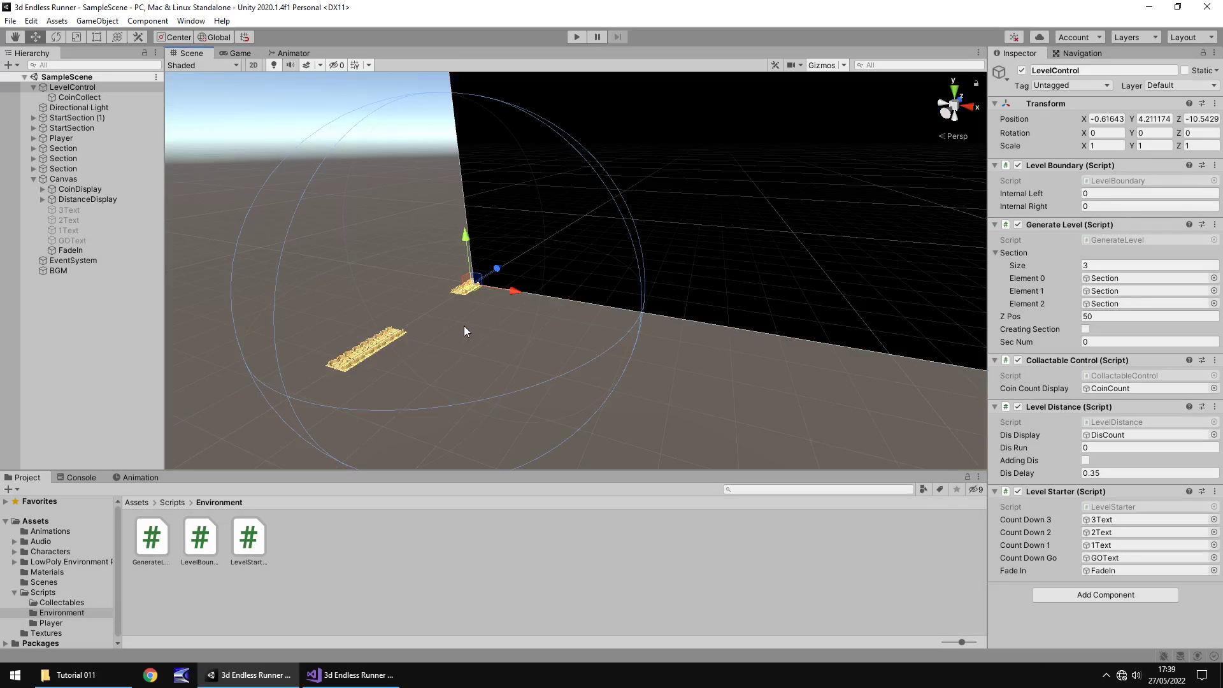
pyautogui.click(404, 548)
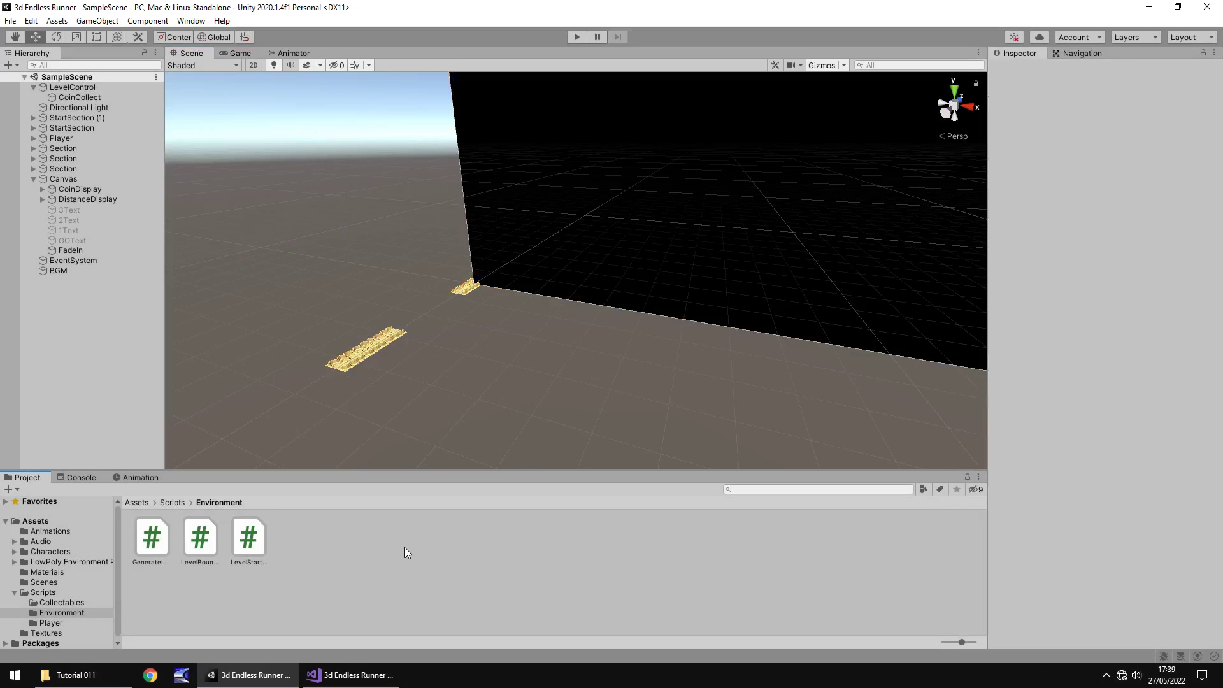